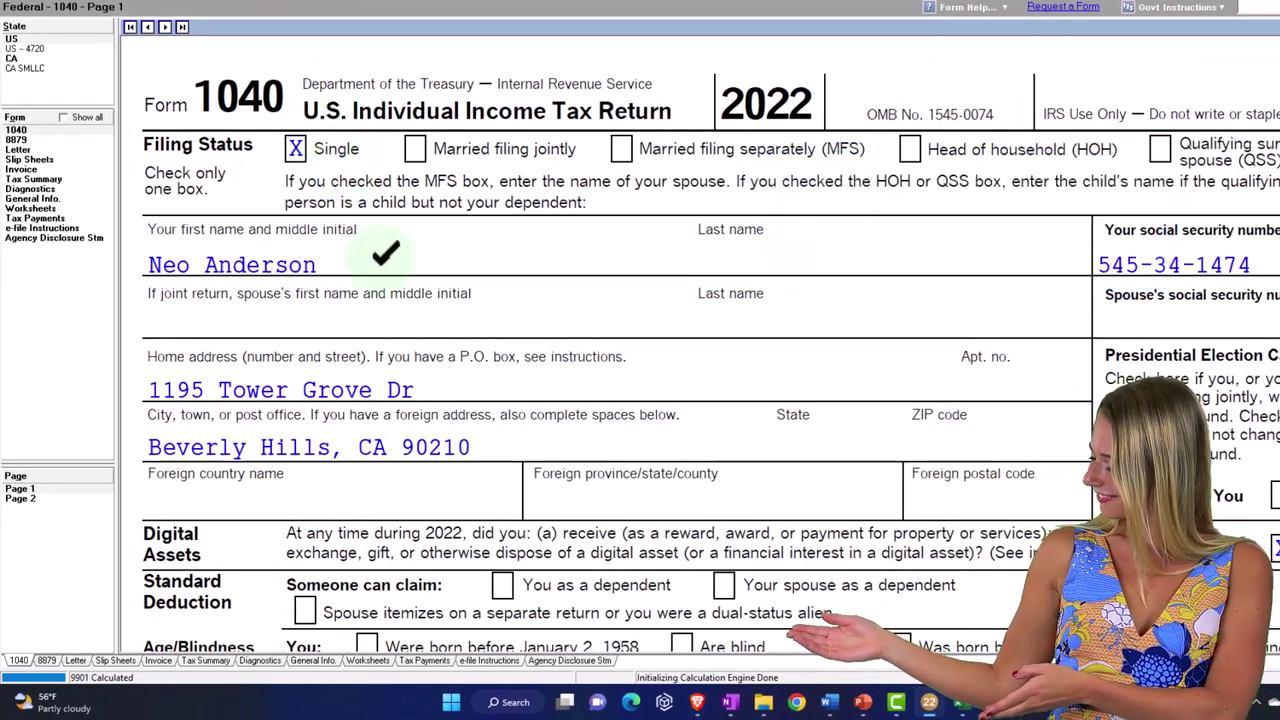
- Review page 1 of Form 1040, from the filing status and dependents through the income lines
scroll(386, 254, down, 5)
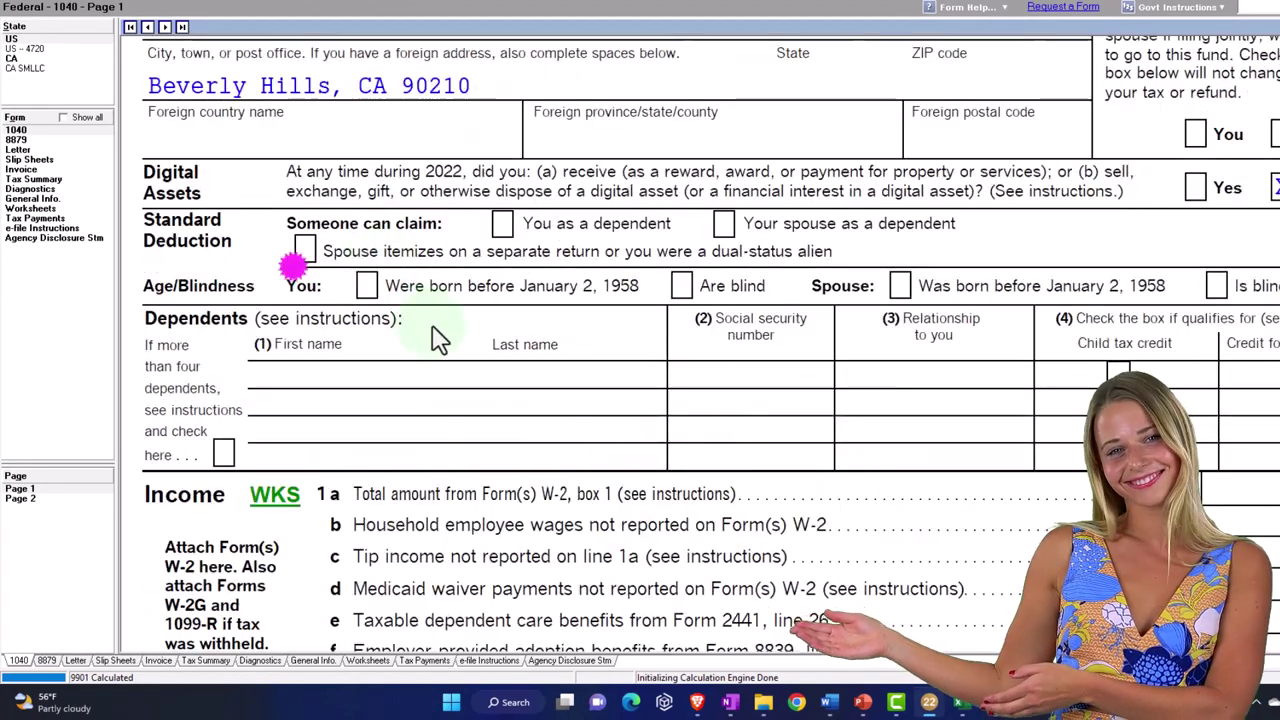
scroll(440, 340, down, 3)
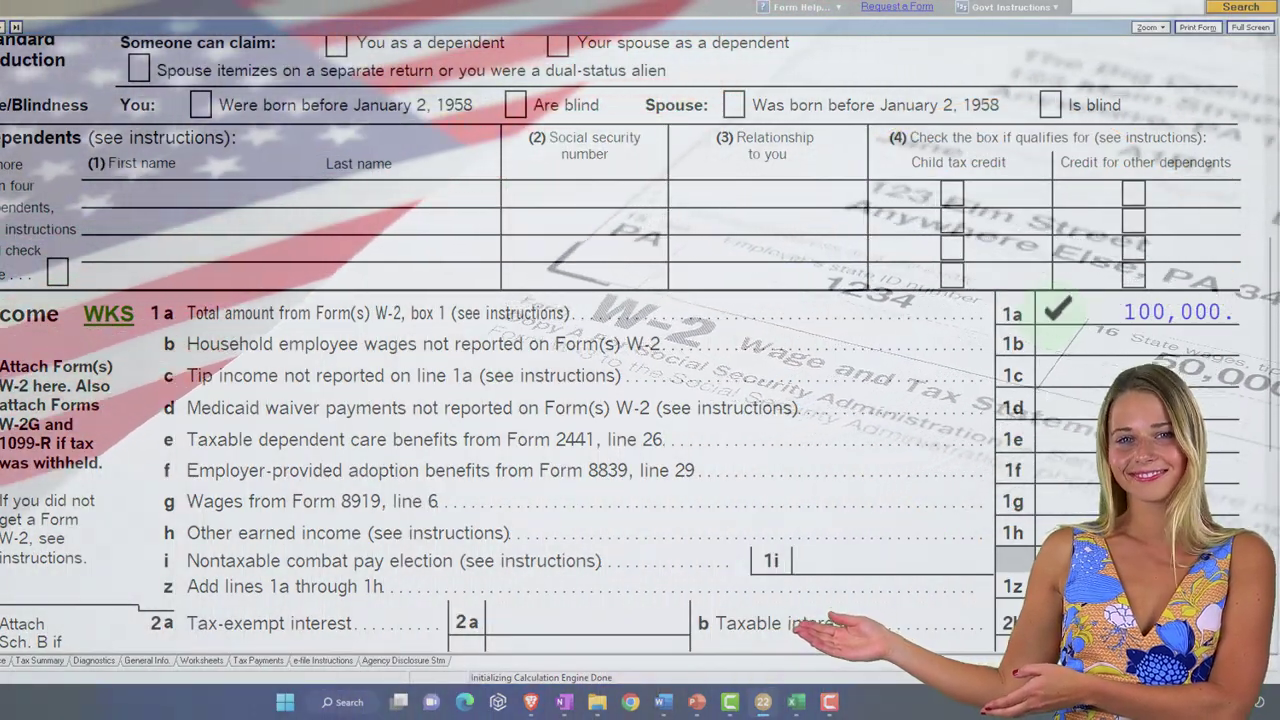
scroll(640, 340, down, 4)
scroll(1057, 335, down, 4)
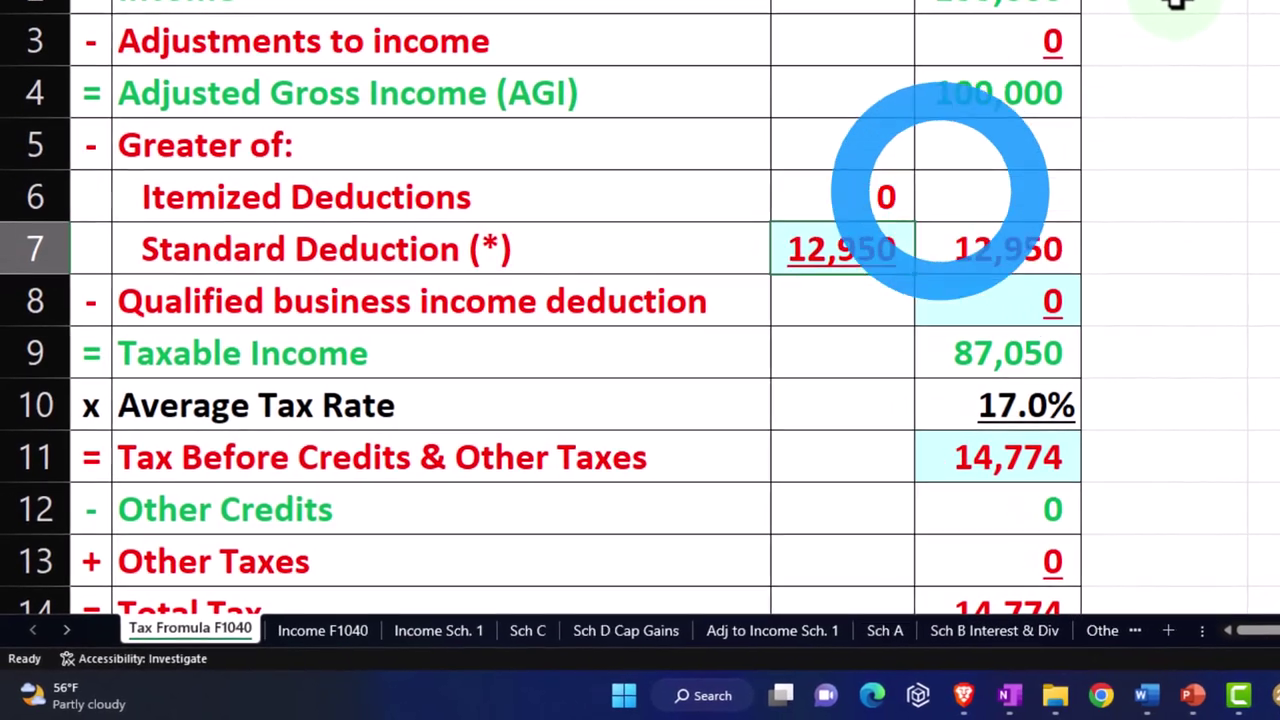
- Switch to the Excel tax formula worksheet and check the deduction rows through Taxable Income
key(Down)
key(Down)
key(Down)
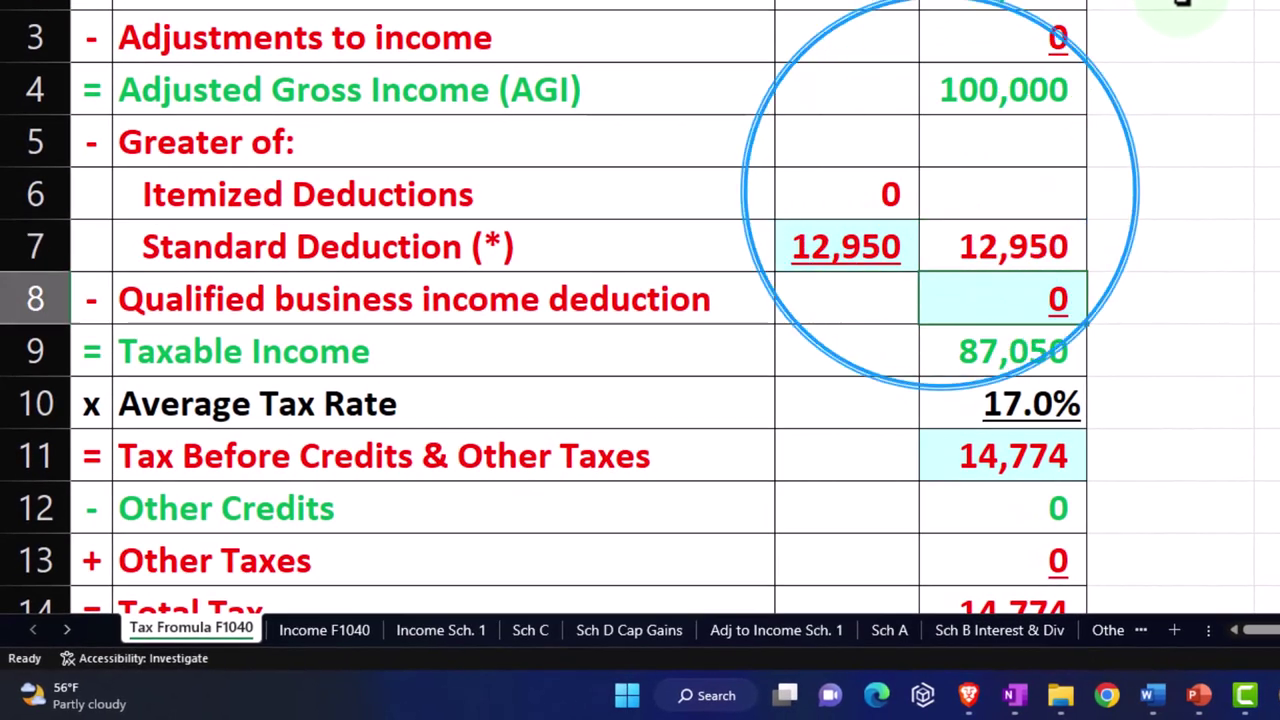
key(Down)
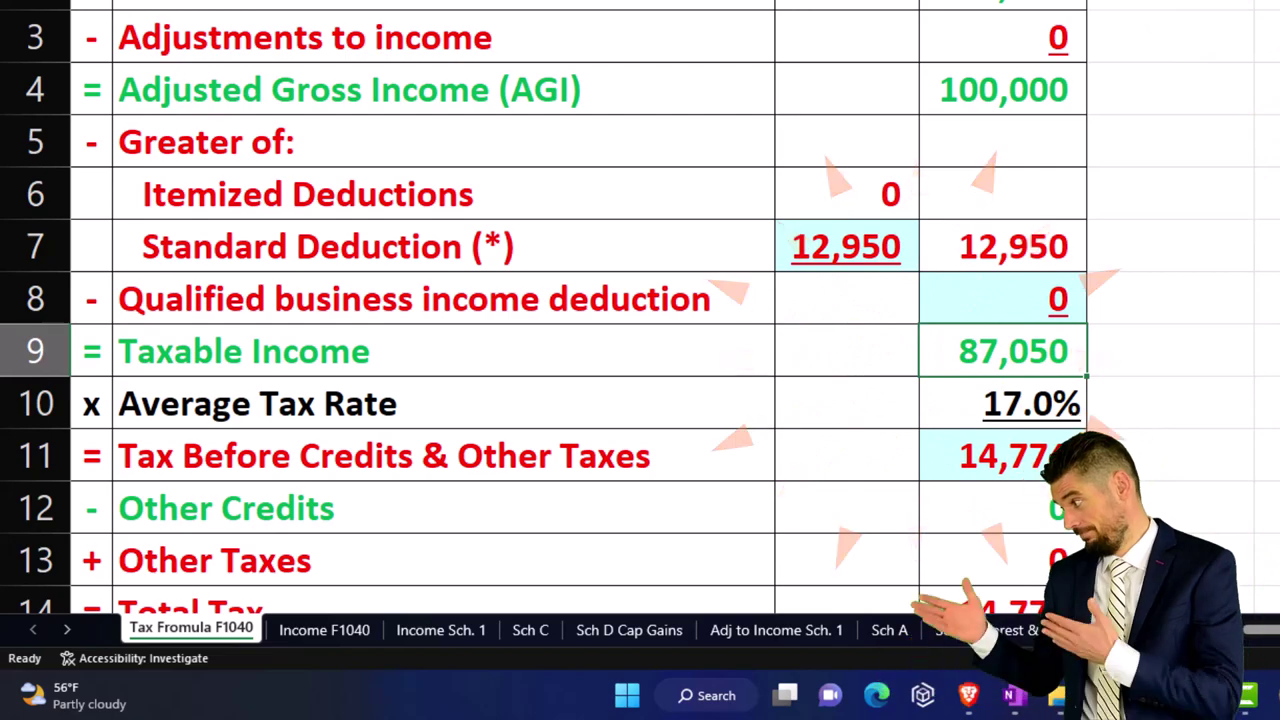
- Switch to Lacerte and review page 2 of Form 1040, covering tax, federal withholding, total payments and the refund lines
click(1245, 700)
click(75, 414)
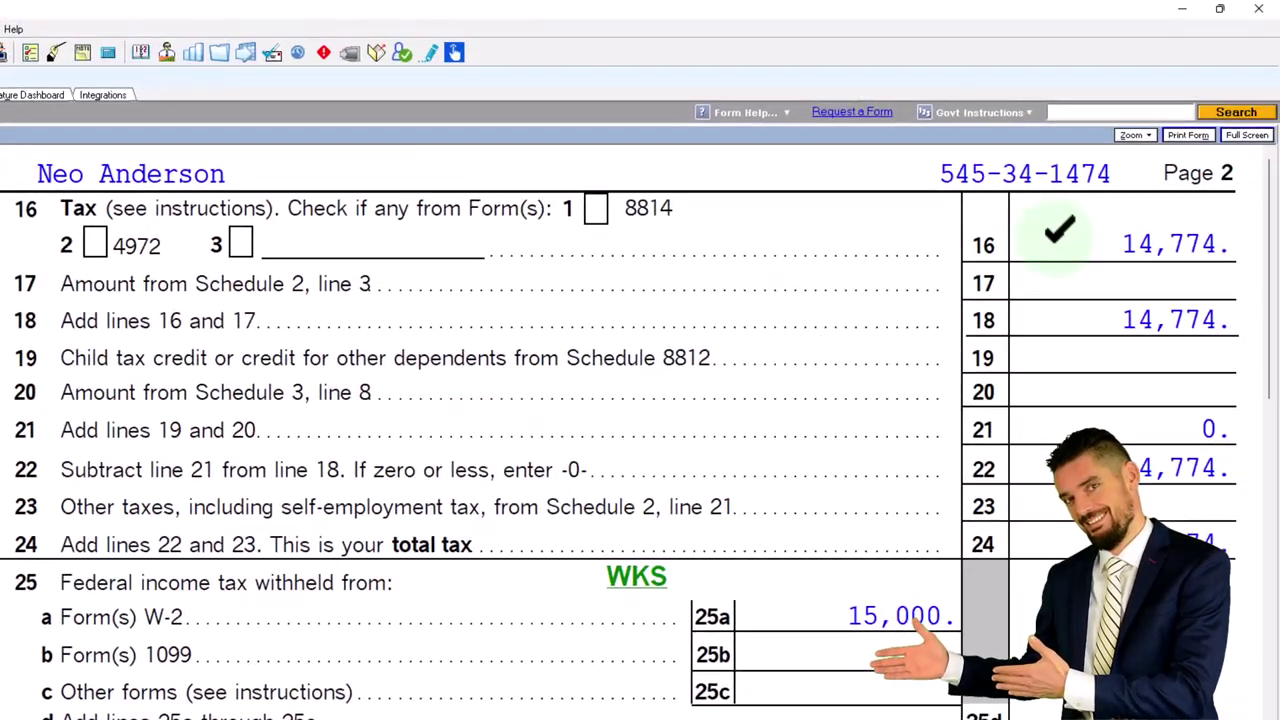
scroll(914, 457, down, 5)
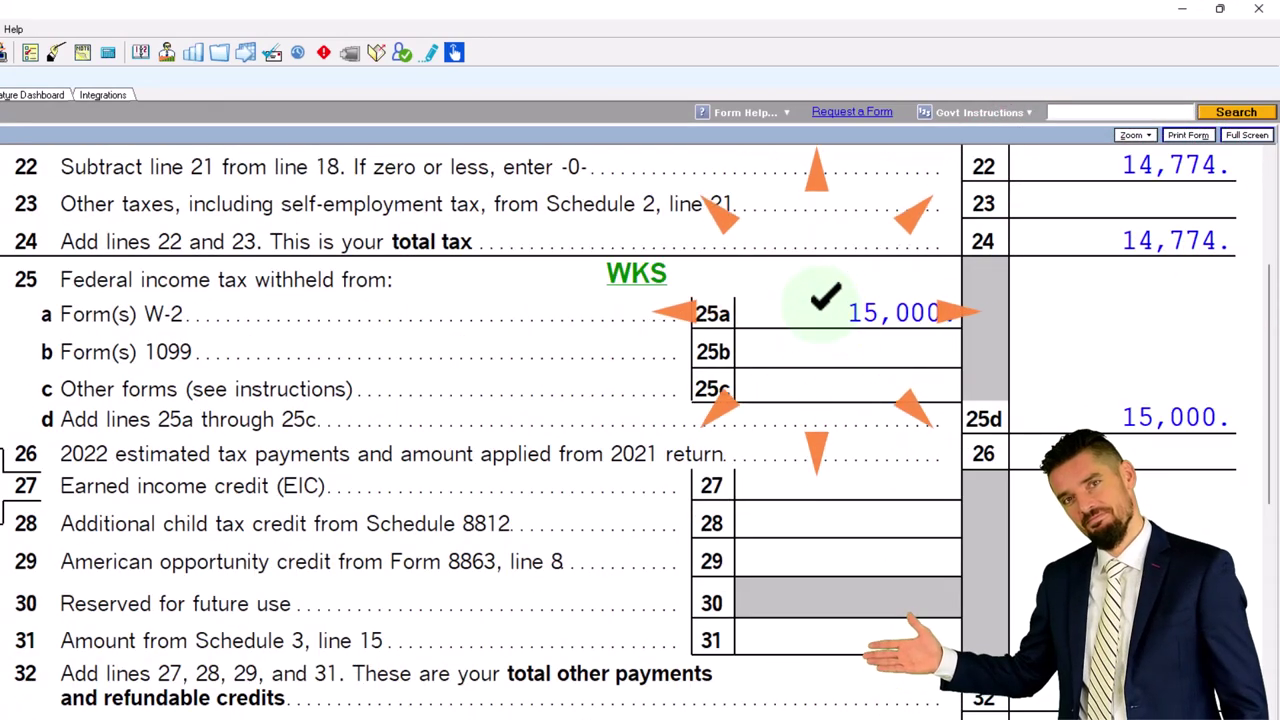
scroll(820, 296, down, 2)
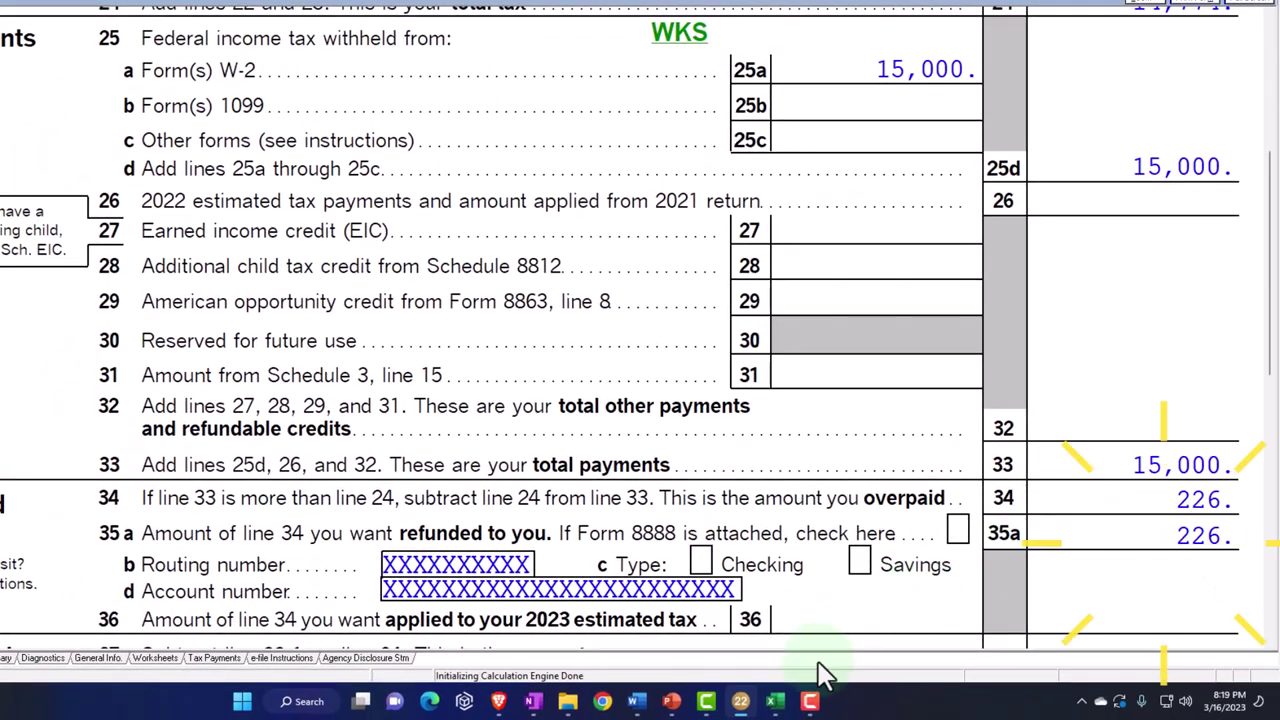
- Switch back to the Excel tax formula and compare its tax before credits, payments and refund rows with the return
click(778, 702)
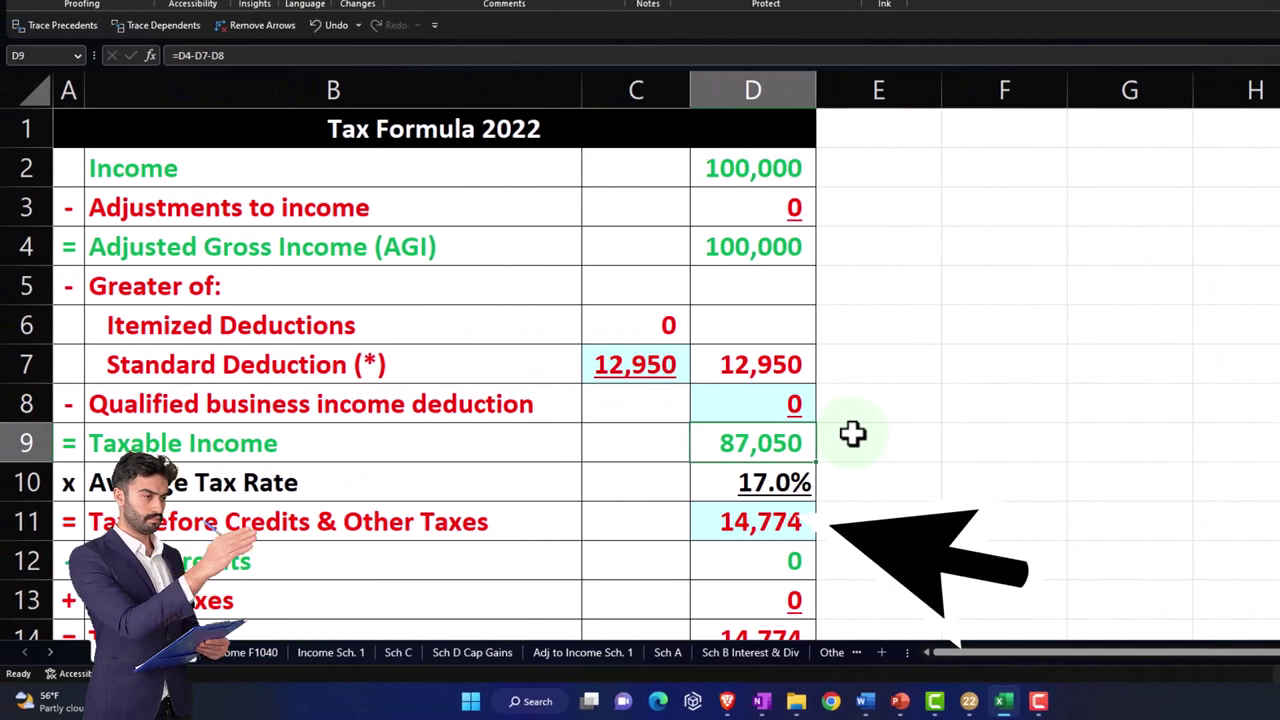
scroll(850, 432, down, 2)
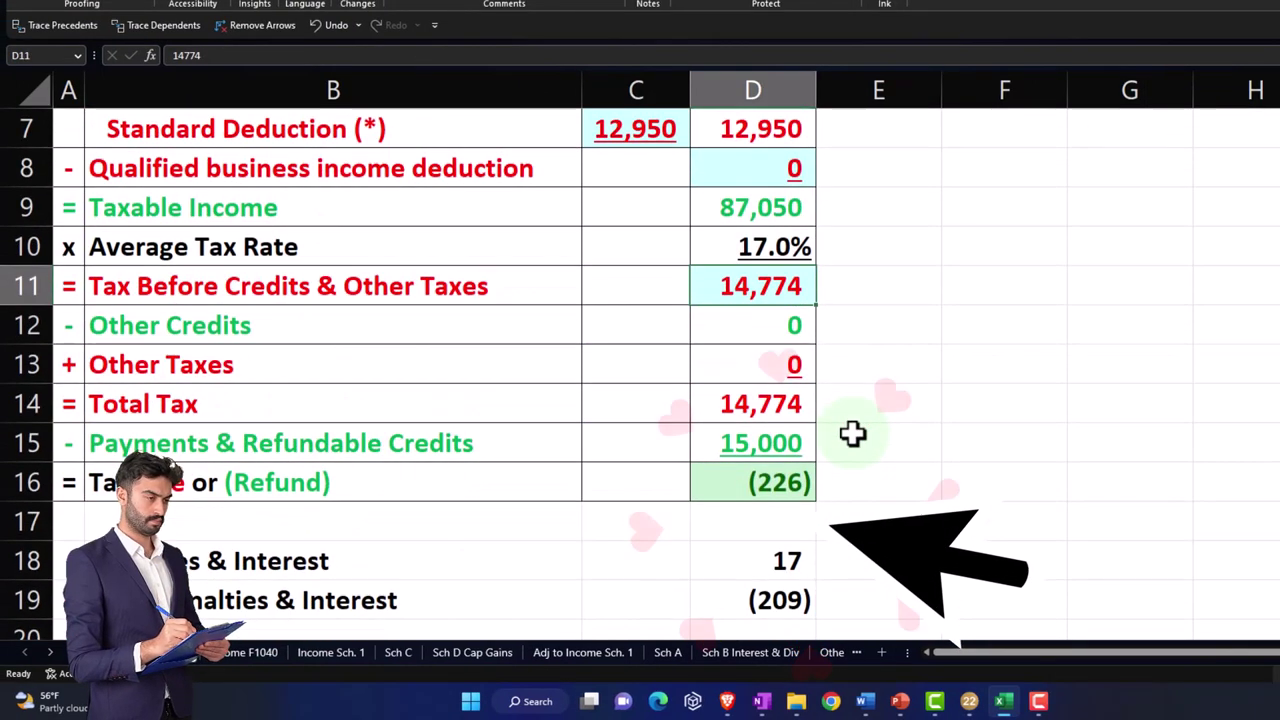
key(Down)
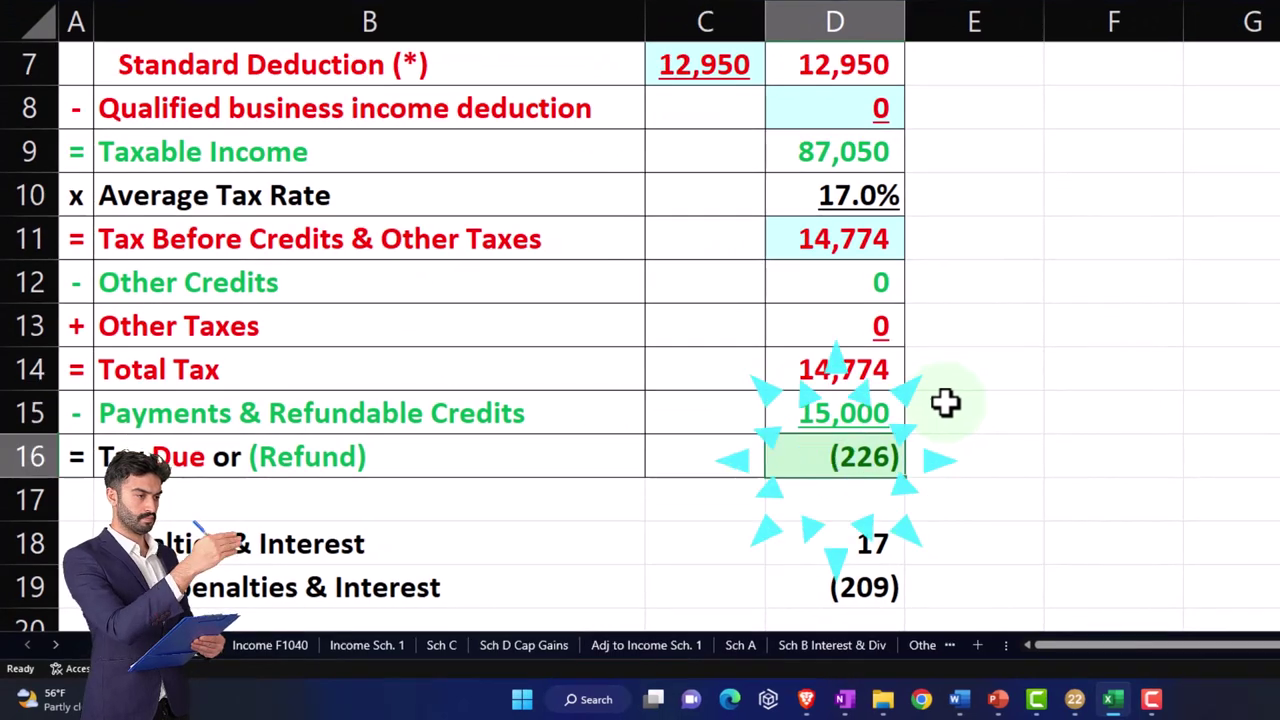
scroll(945, 402, up, 2)
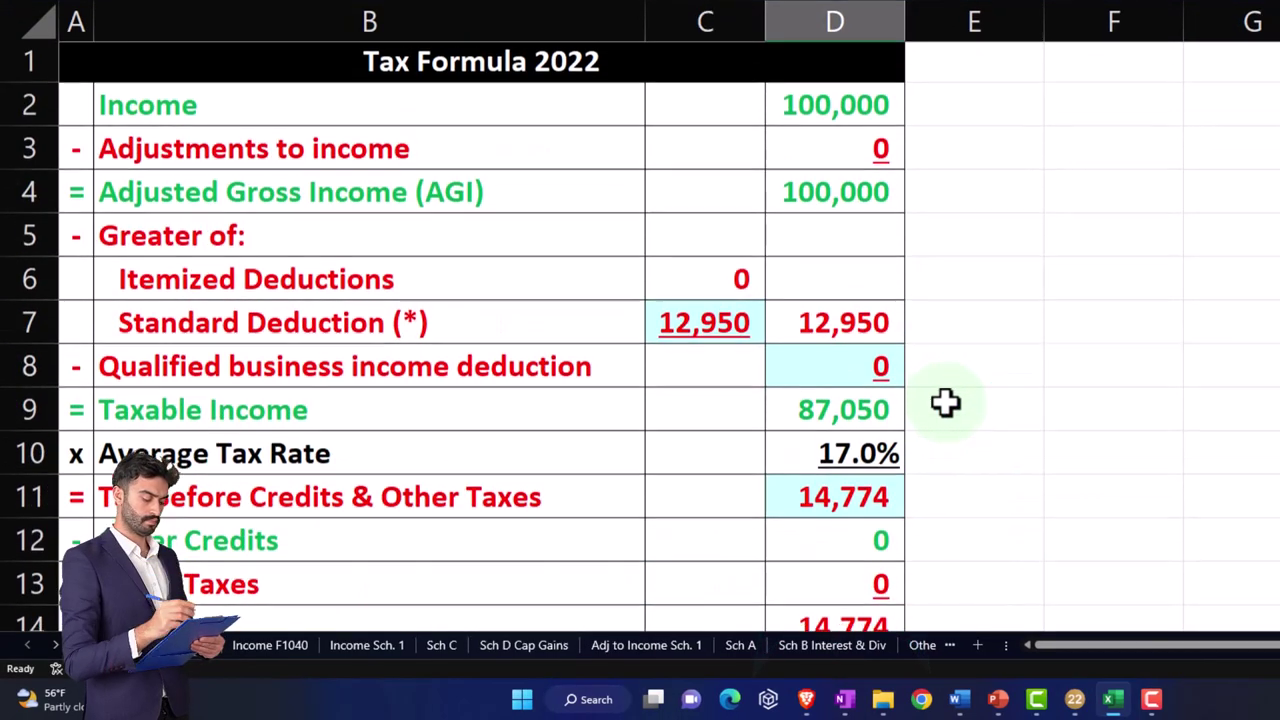
- Return to Lacerte and review page 1 of Form 1040 down to the dependents and income sections
click(1073, 695)
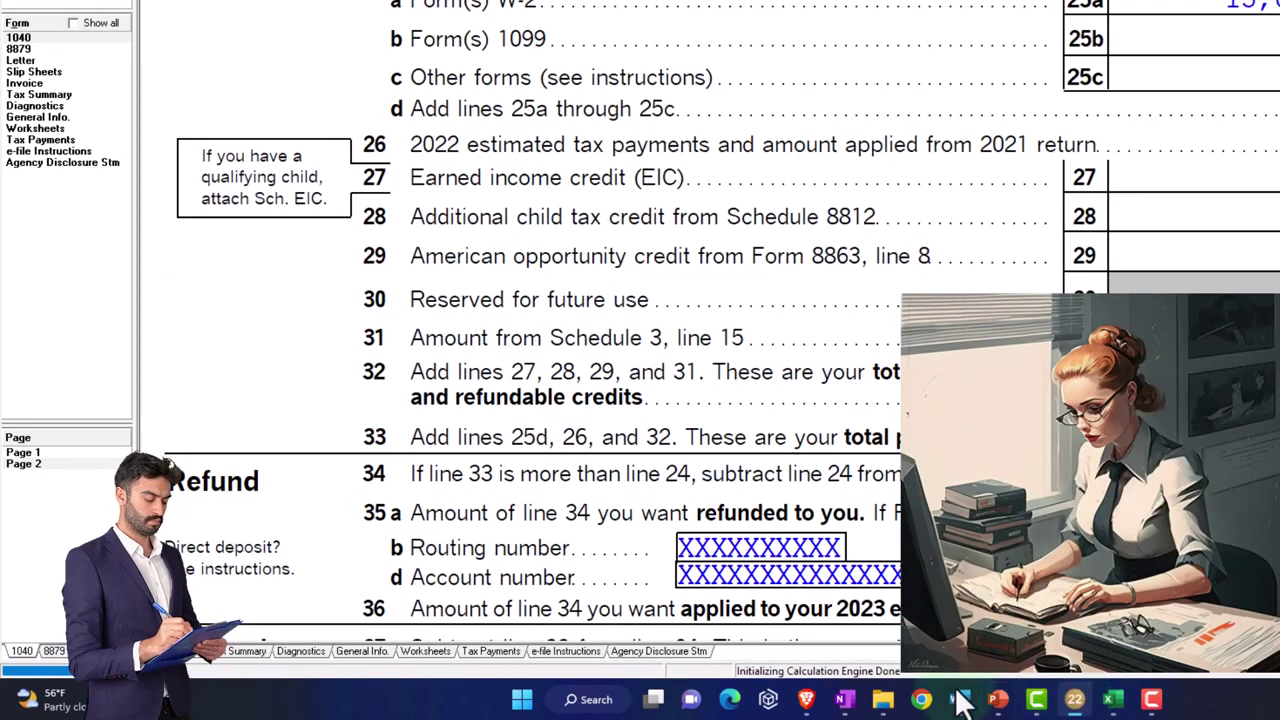
click(47, 452)
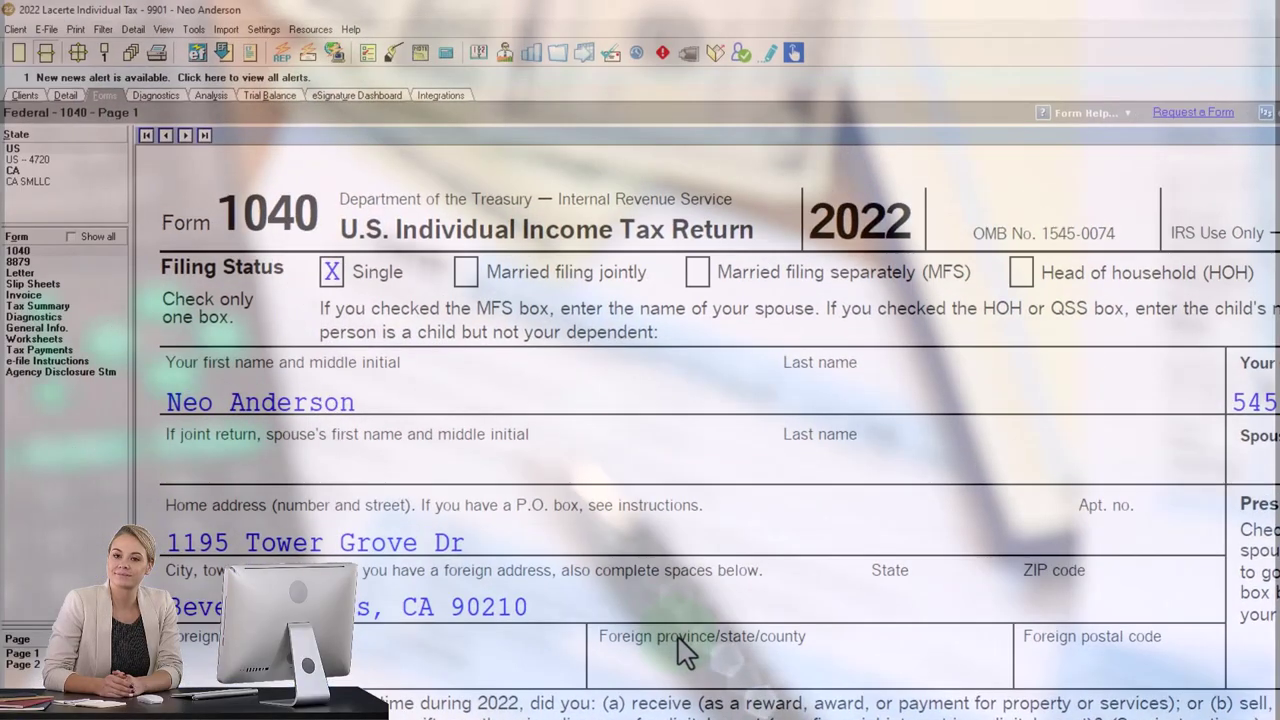
scroll(680, 650, down, 2)
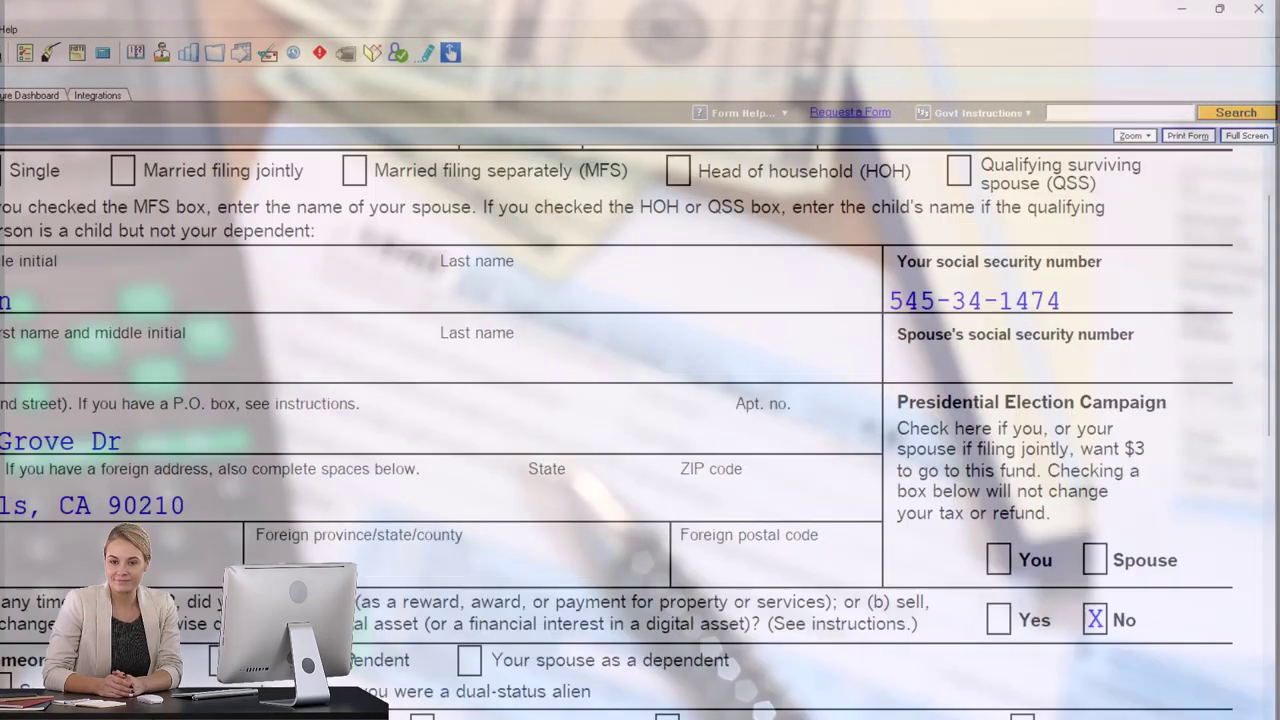
scroll(600, 500, down, 10)
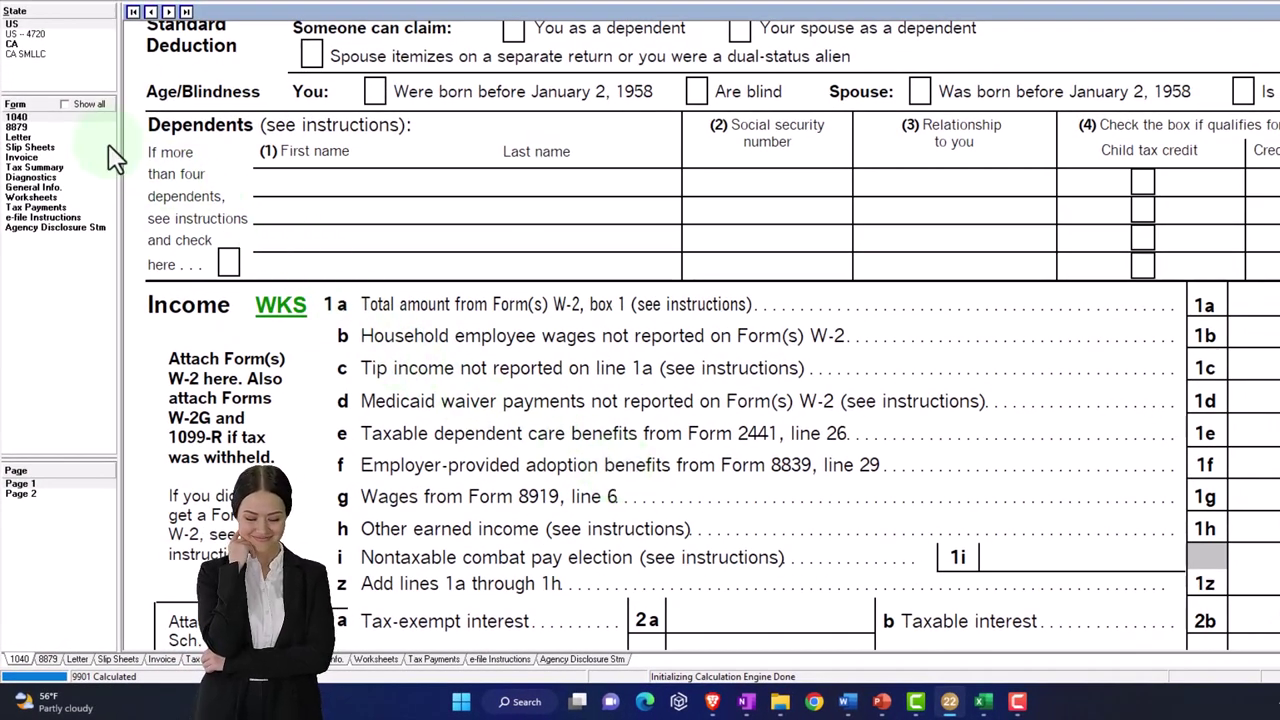
- Show all available forms to examine the blank Schedule C, and return to the Form 1040 income lines
click(64, 104)
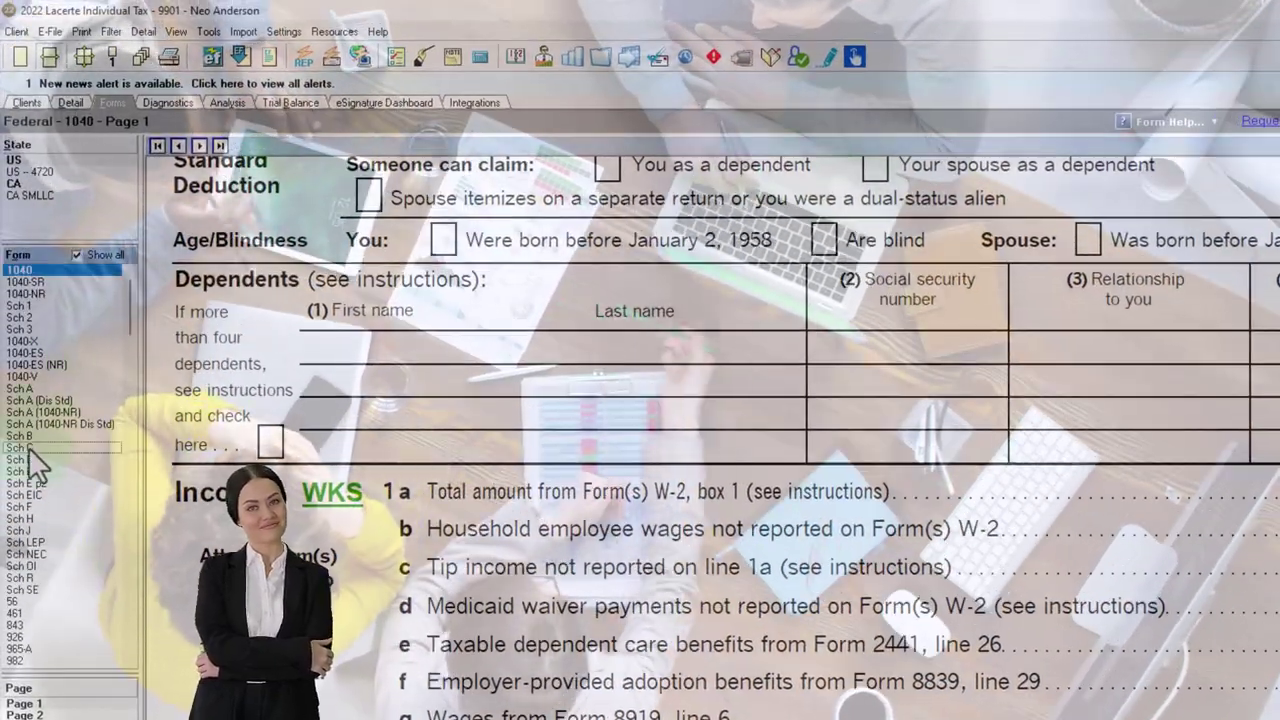
click(40, 445)
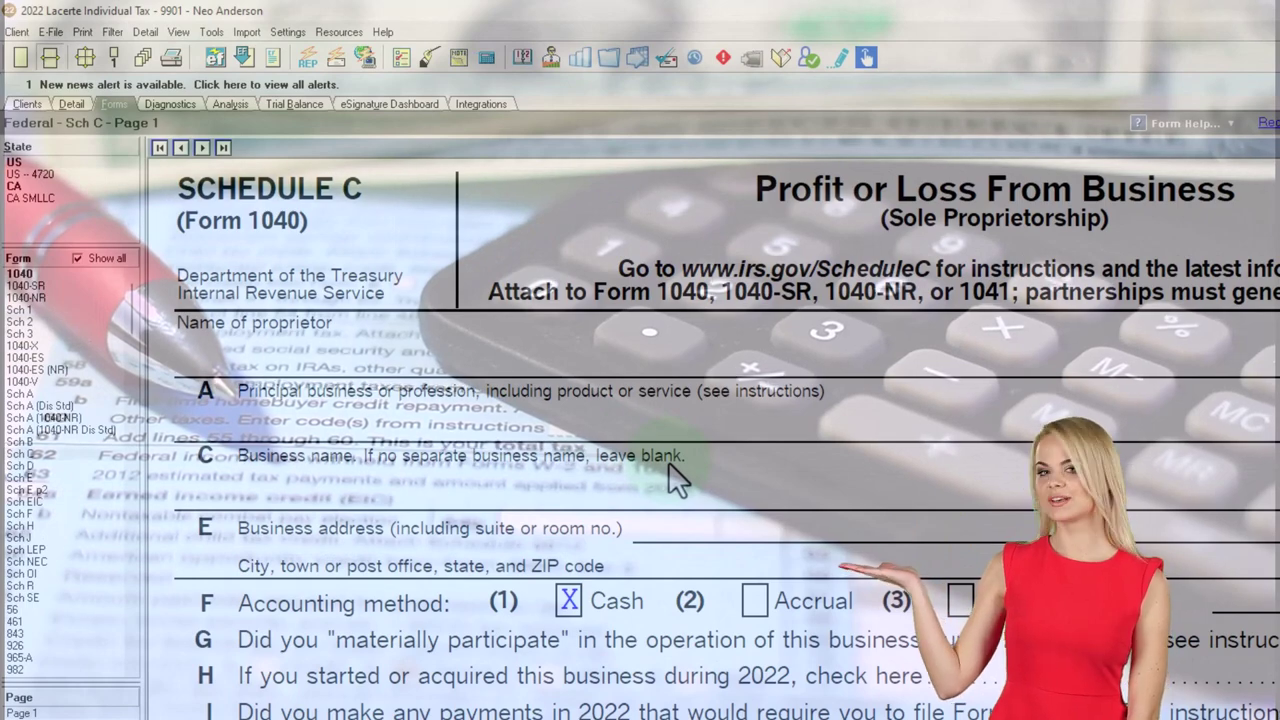
click(670, 482)
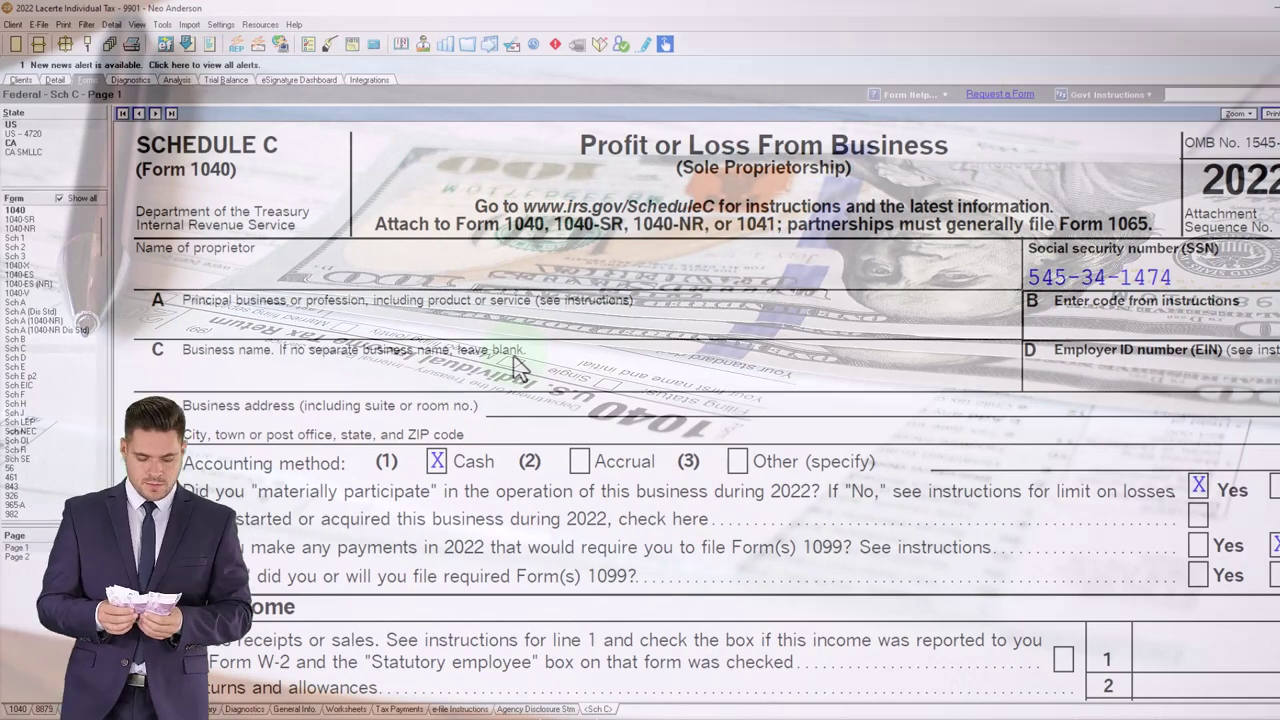
click(514, 362)
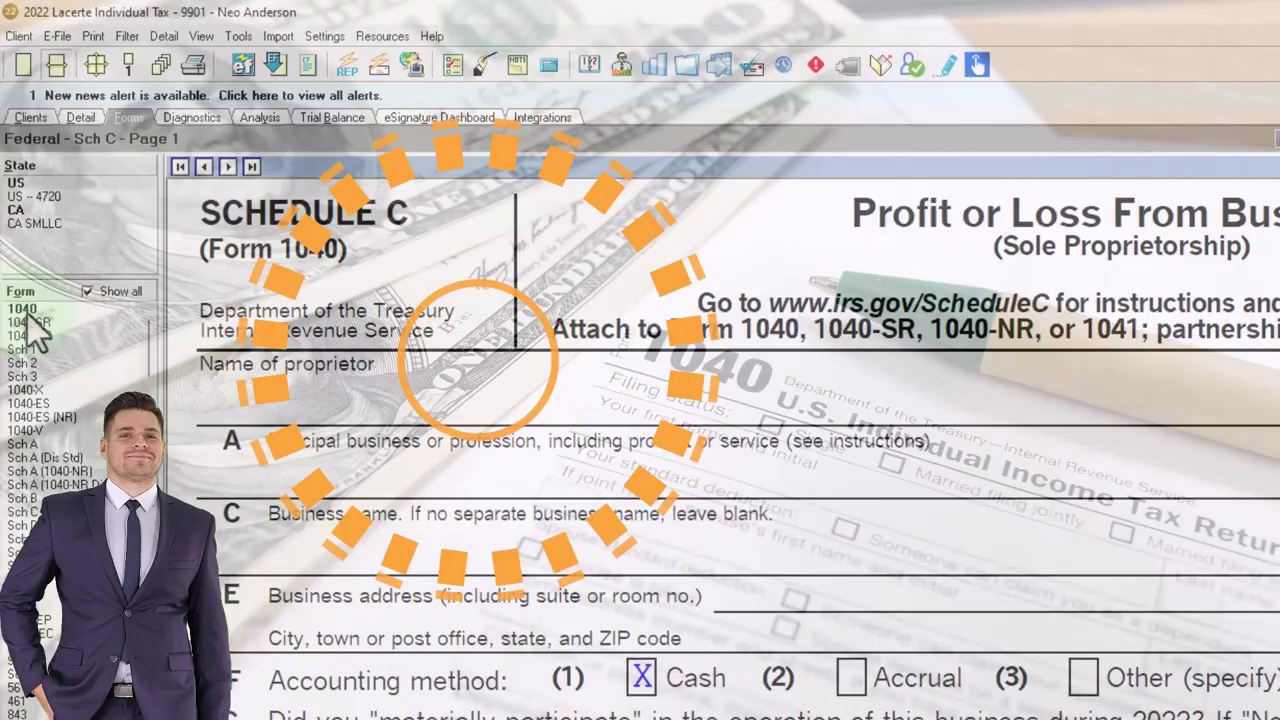
click(30, 313)
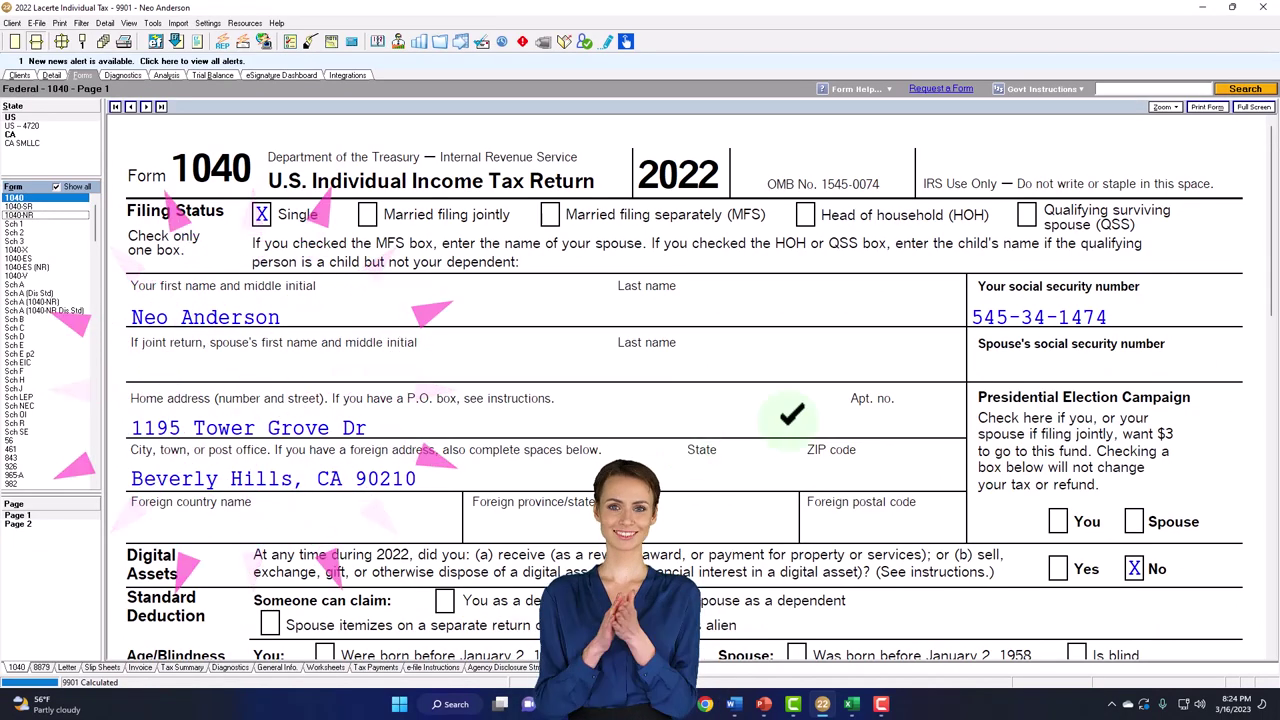
drag(1272, 147, 1250, 428)
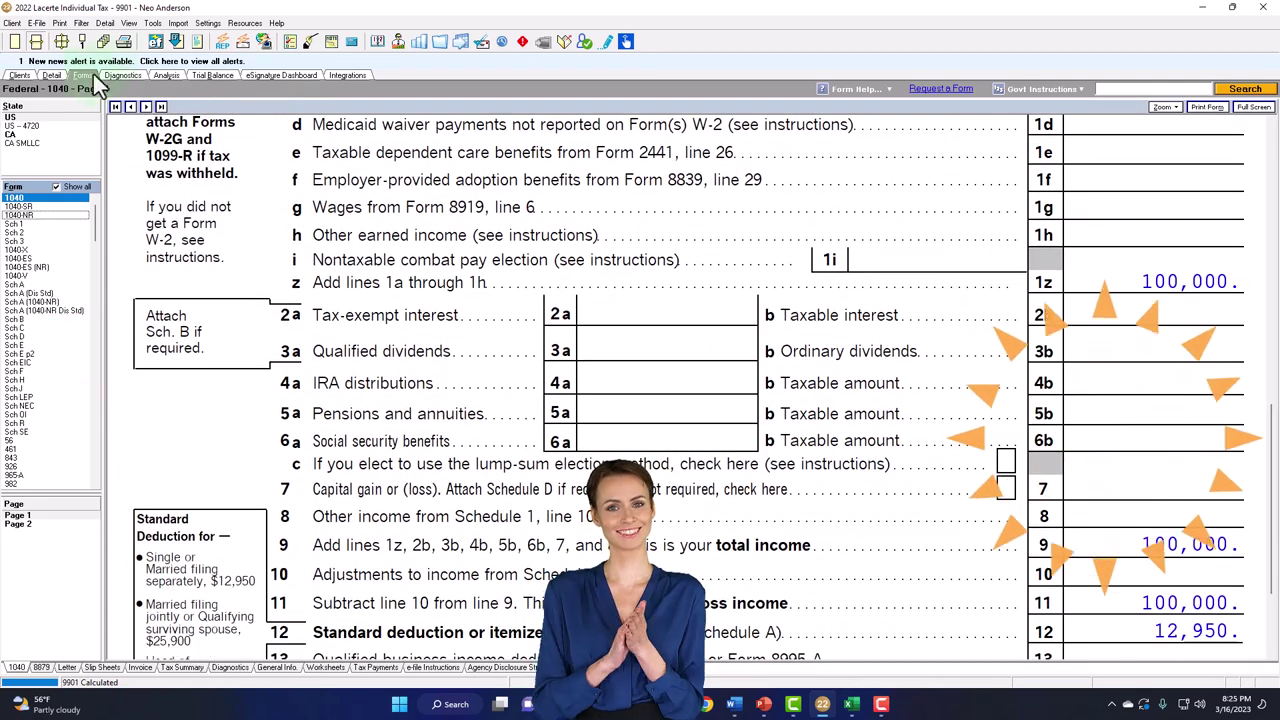
- Delete the W-2 1 employer record from the Wages, Salaries, Tips input
click(56, 77)
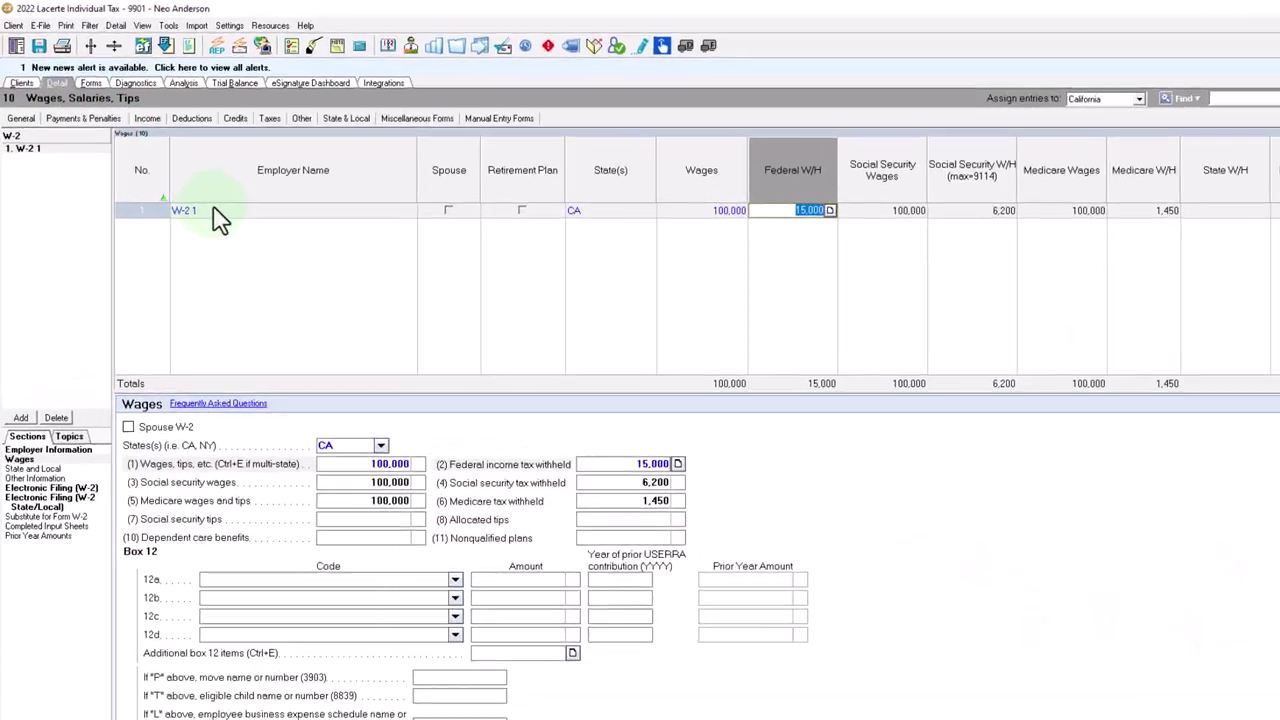
click(200, 191)
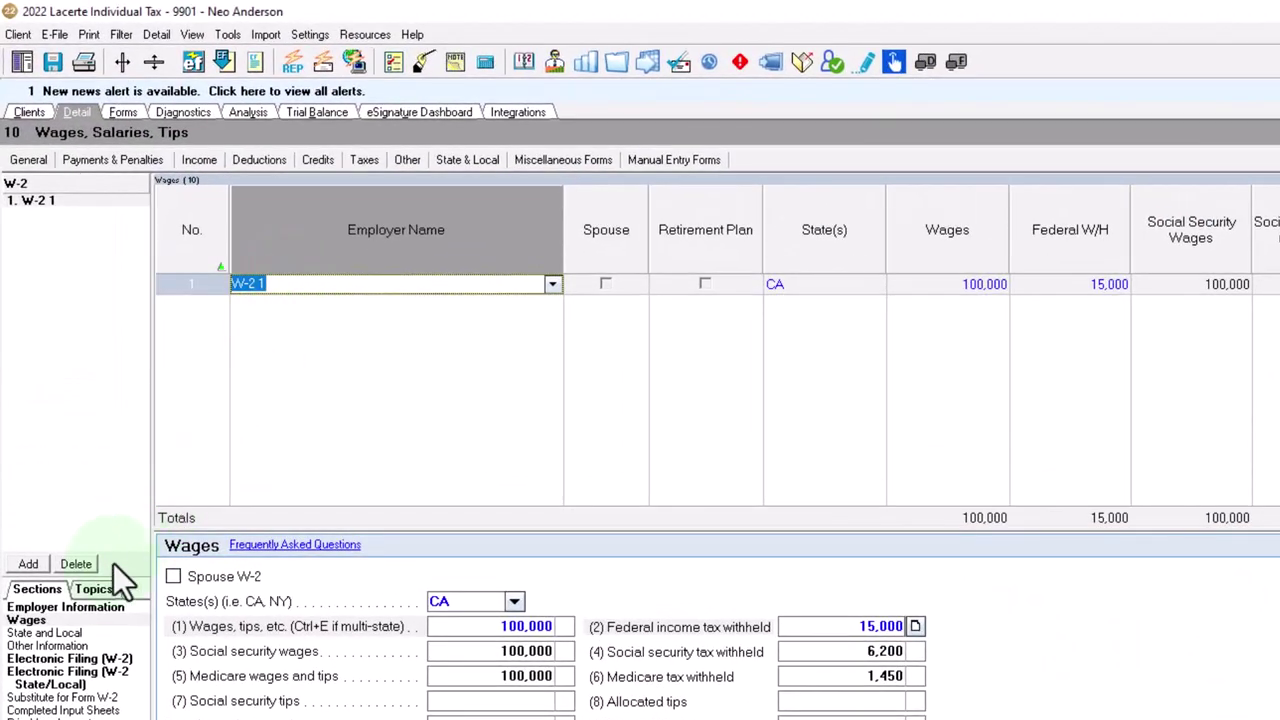
click(78, 563)
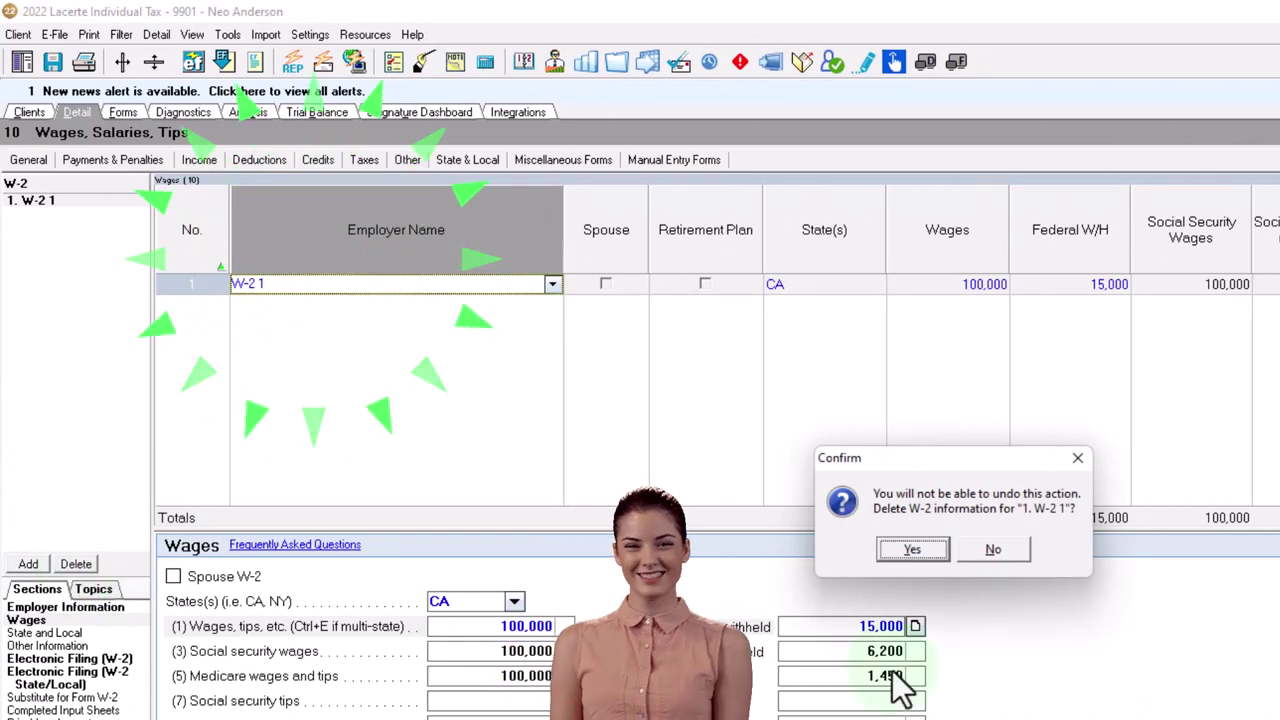
click(913, 550)
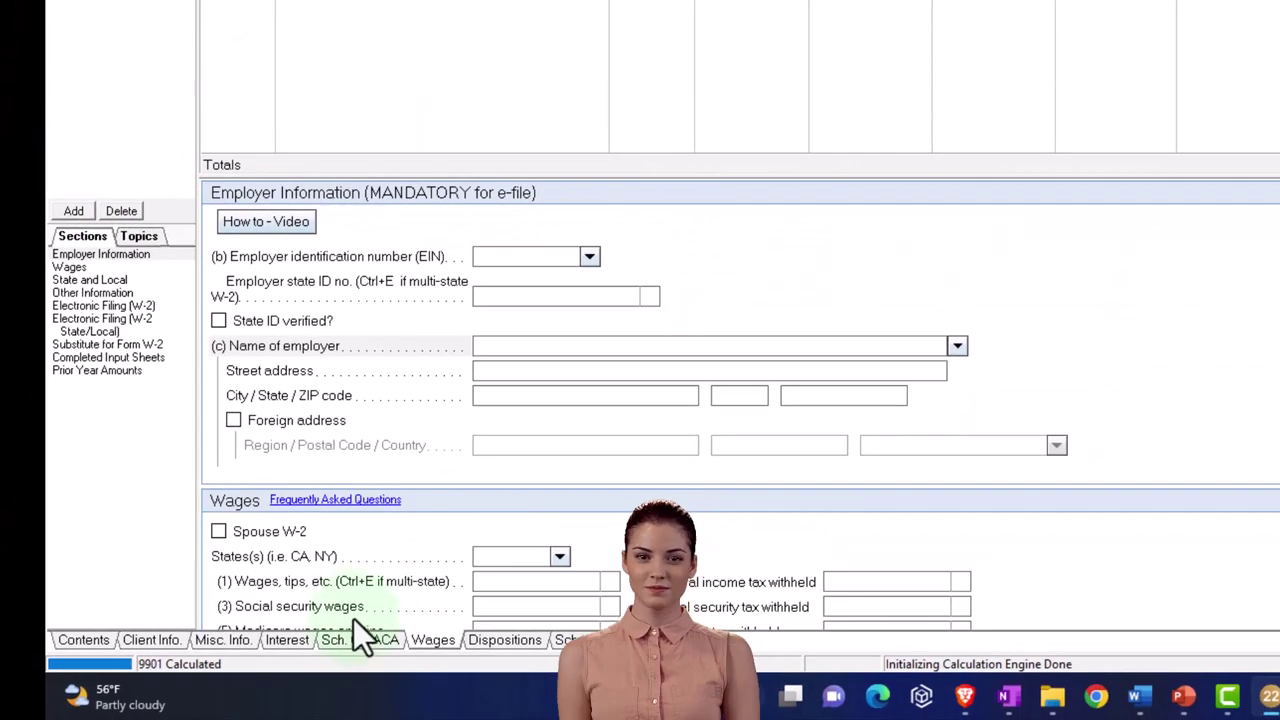
- In the Schedule C business income input, enter Misc as the principal business and choose code 561900, Other support services
click(340, 638)
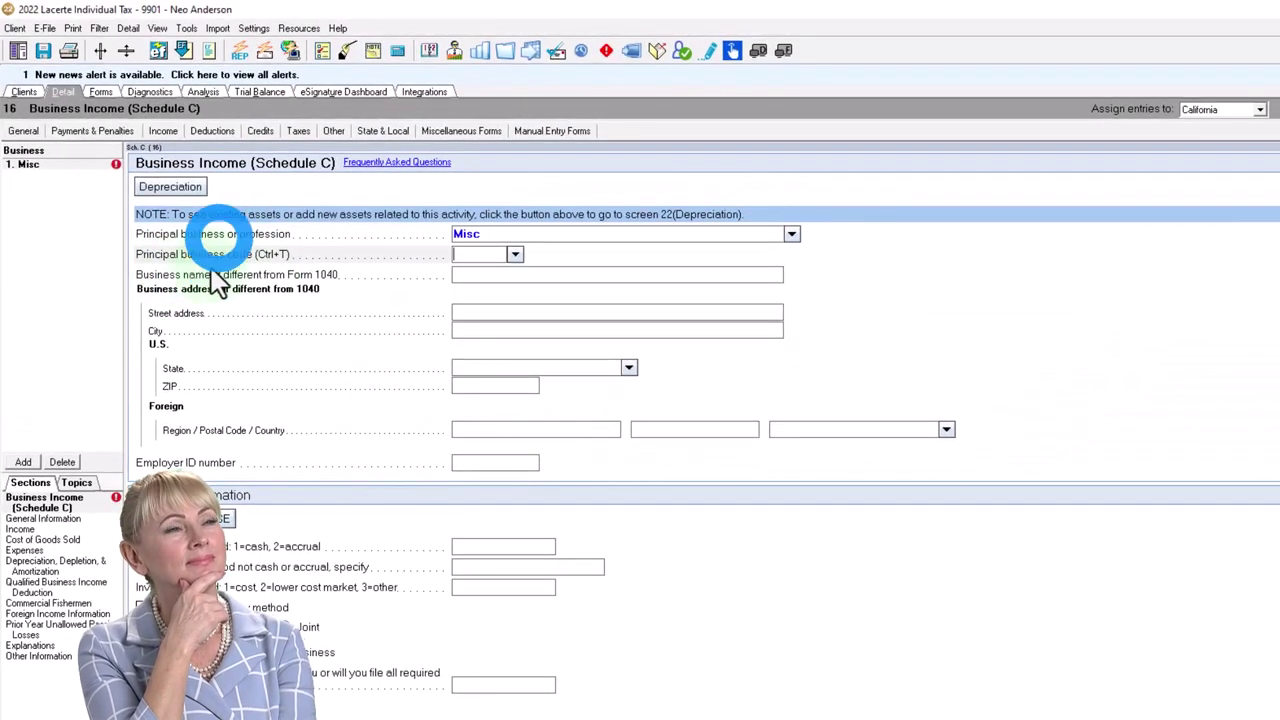
click(515, 256)
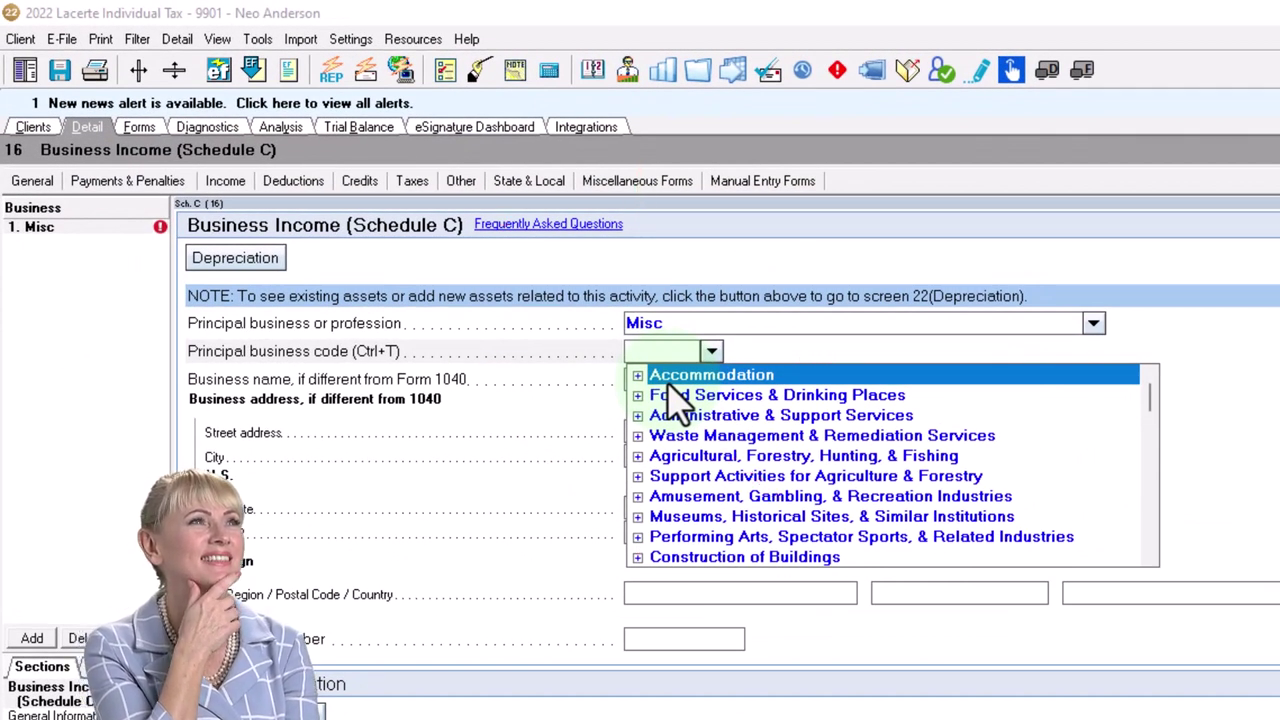
click(637, 415)
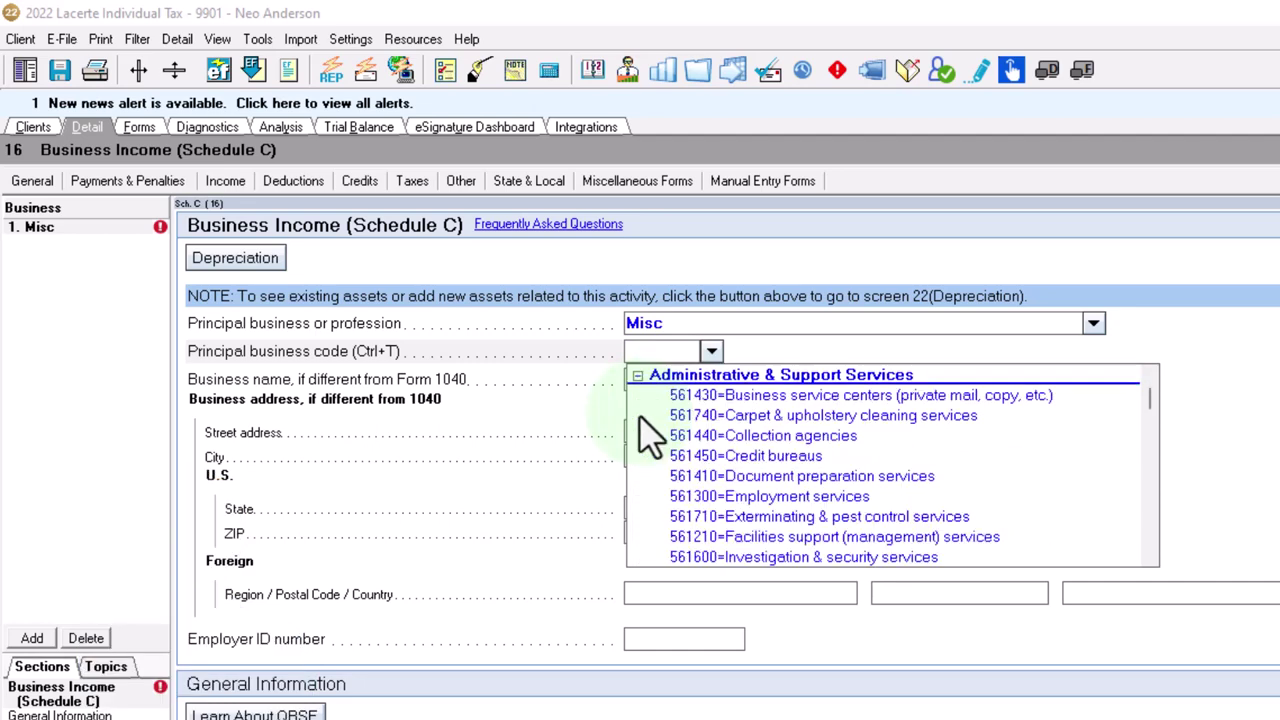
scroll(674, 443, down, 3)
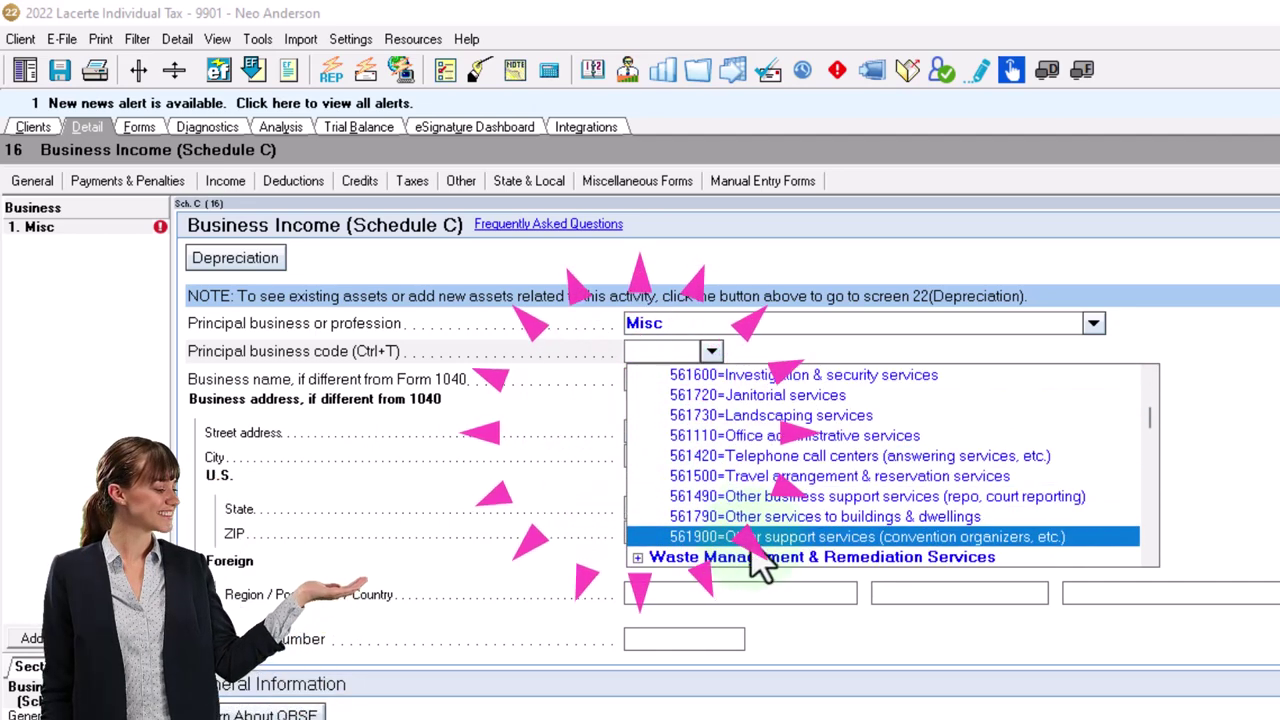
click(790, 538)
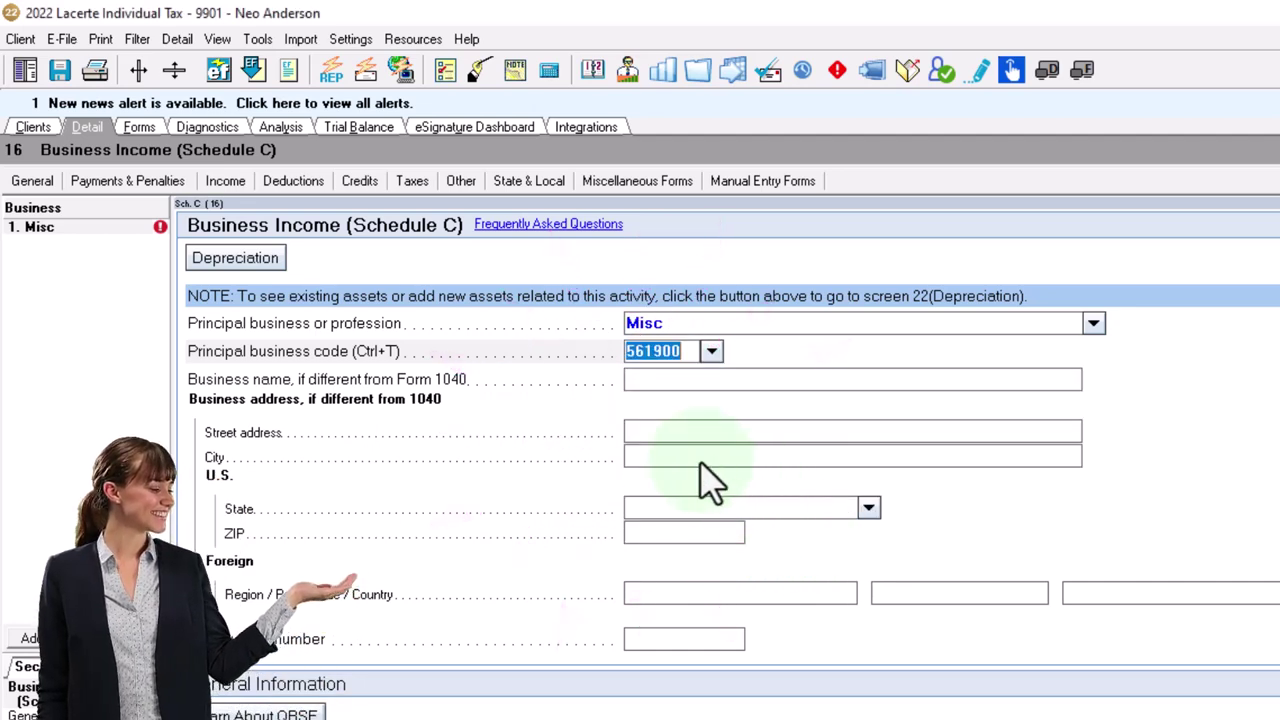
- Set the accounting method in the Schedule C general information to 1 (cash), leaving the business name blank
click(637, 383)
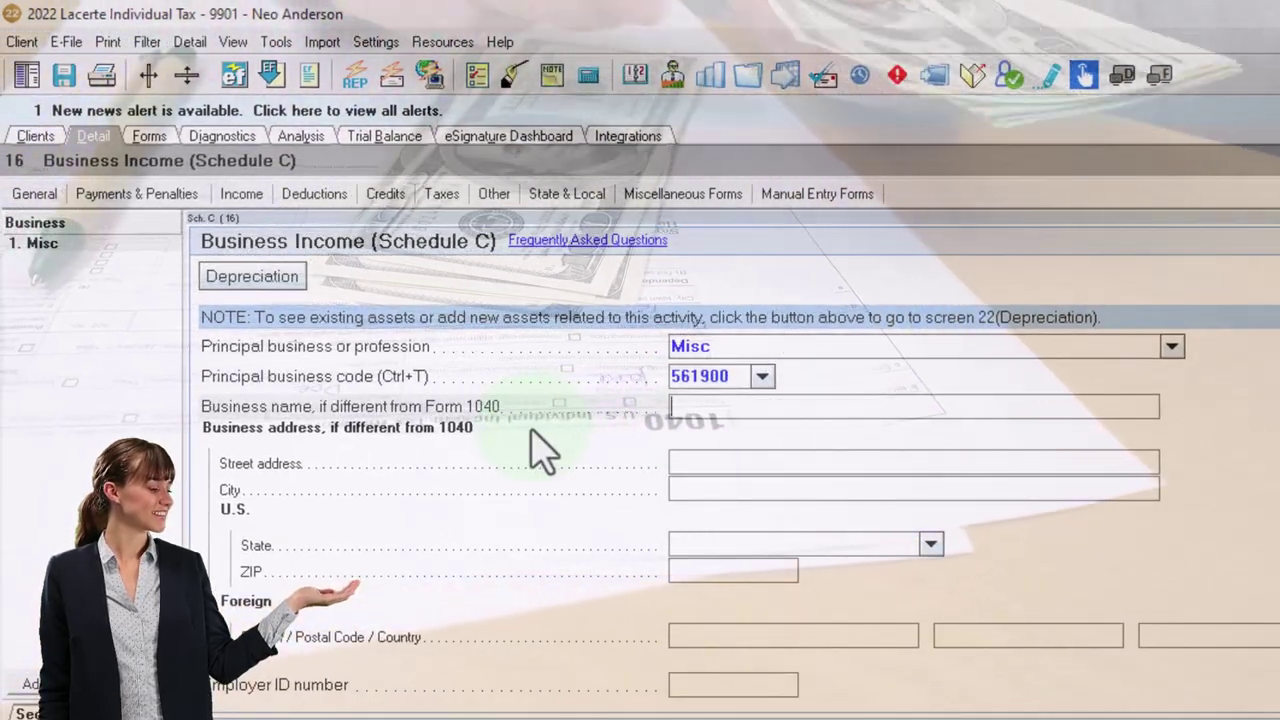
scroll(540, 450, down, 3)
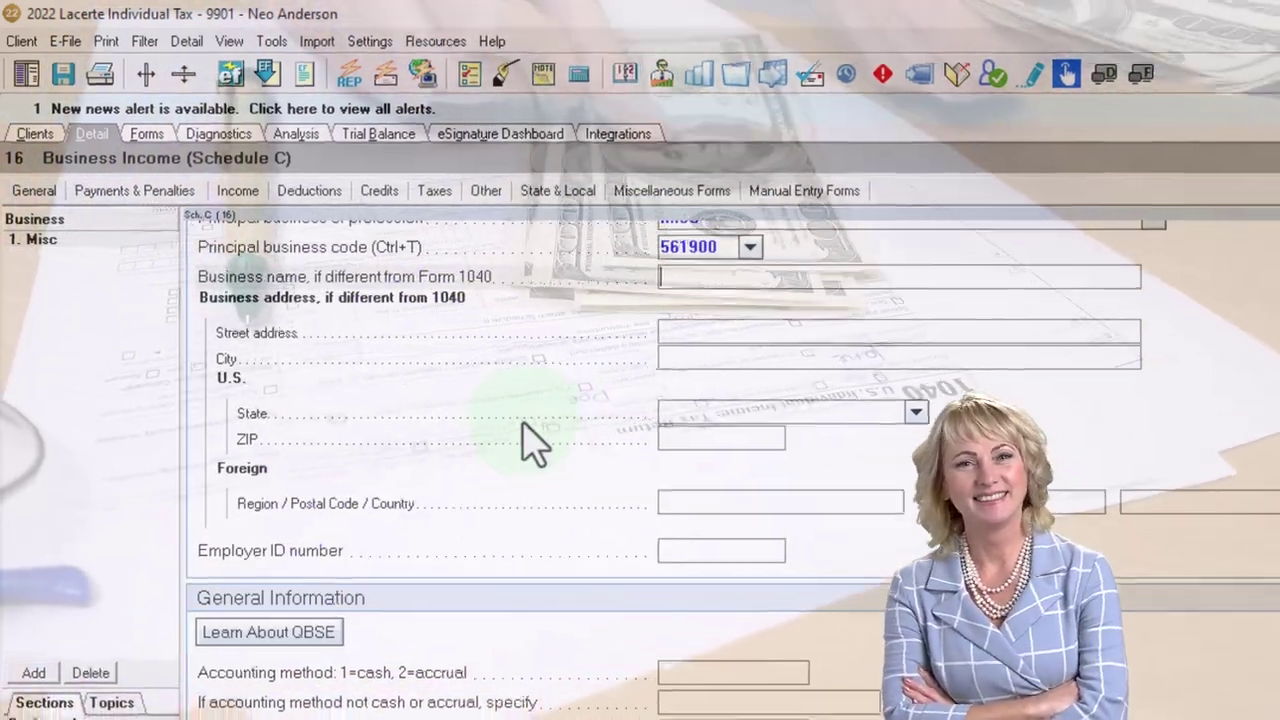
scroll(534, 443, down, 3)
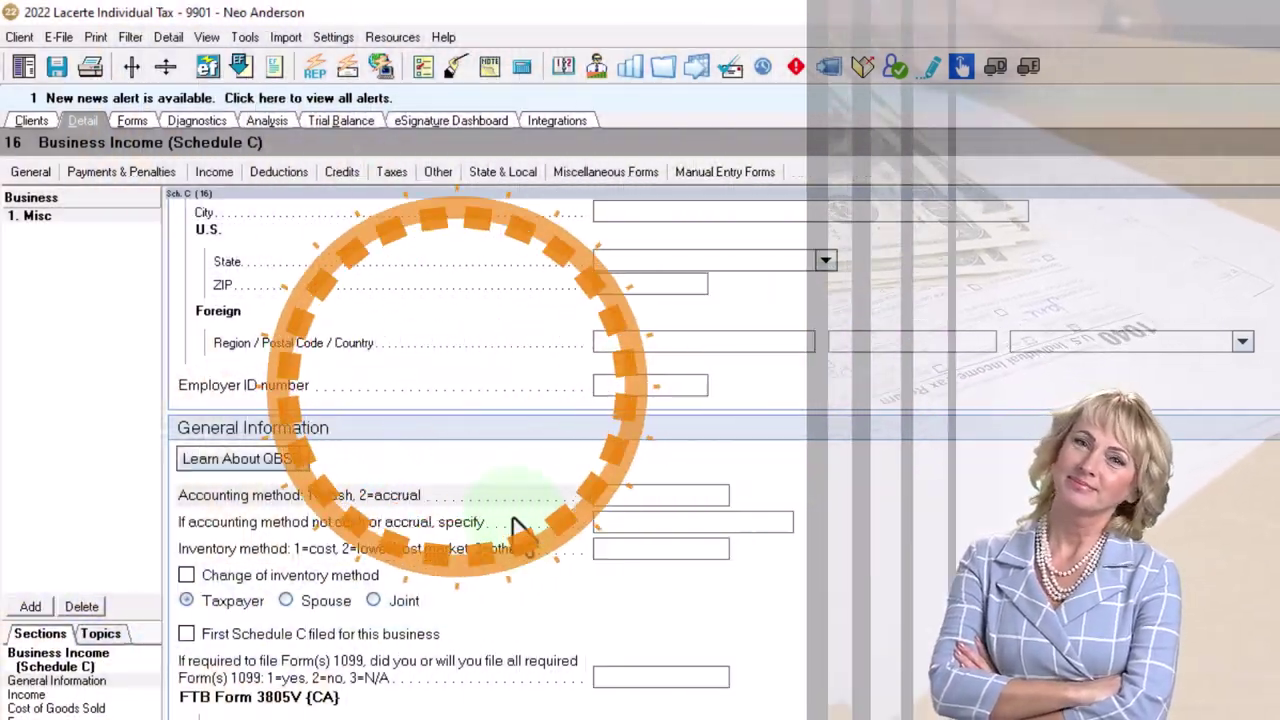
text(1)
key(Return)
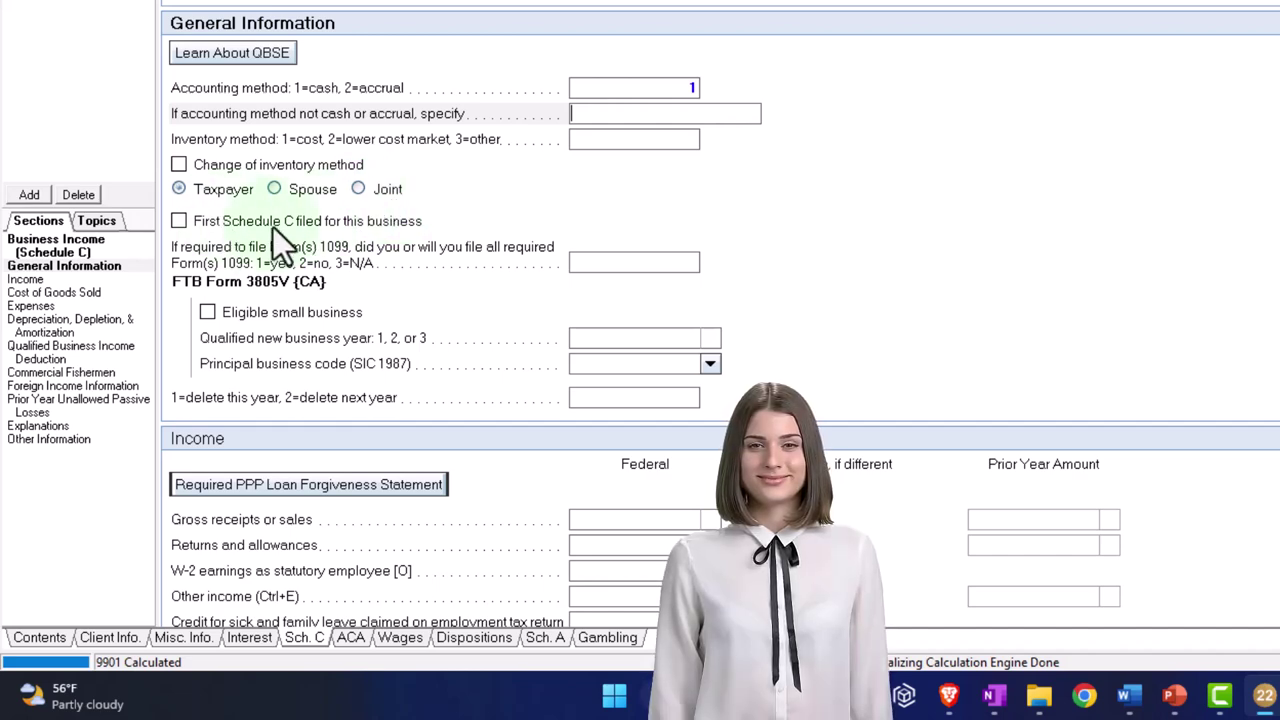
- Enter 120,000 as the federal gross receipts or sales in the Schedule C income input
scroll(275, 227, down, 3)
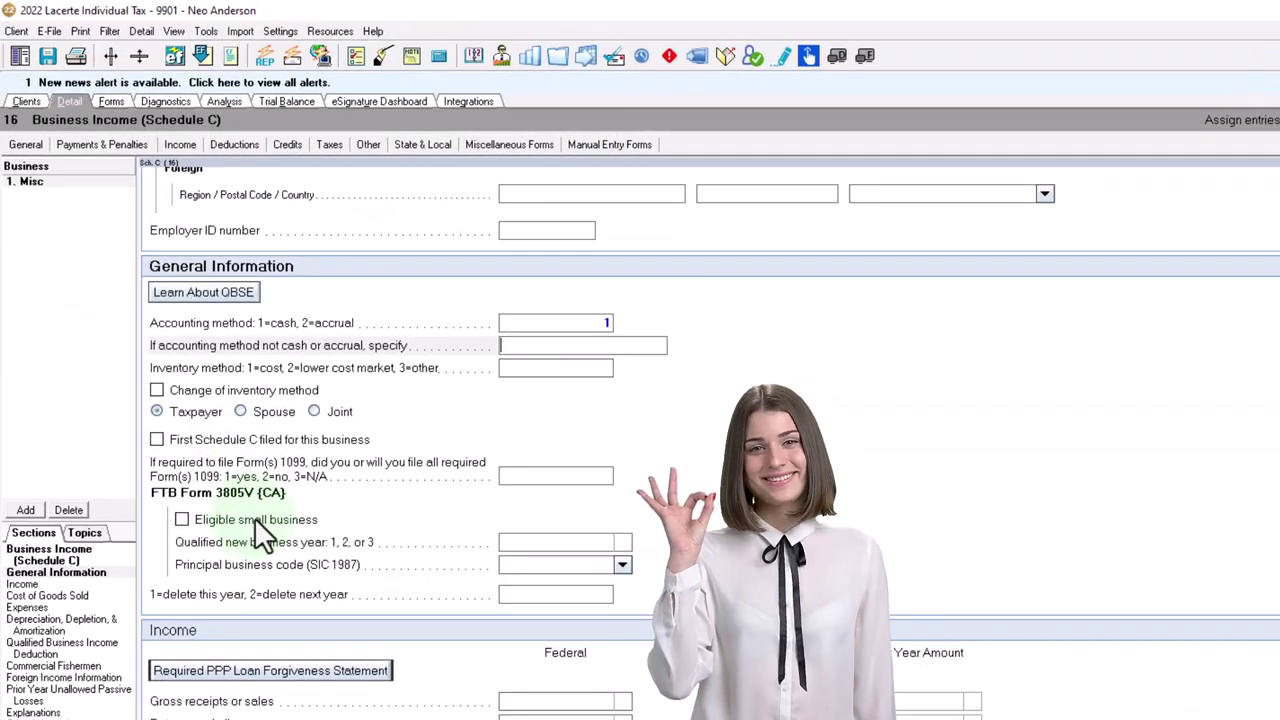
scroll(400, 433, down, 3)
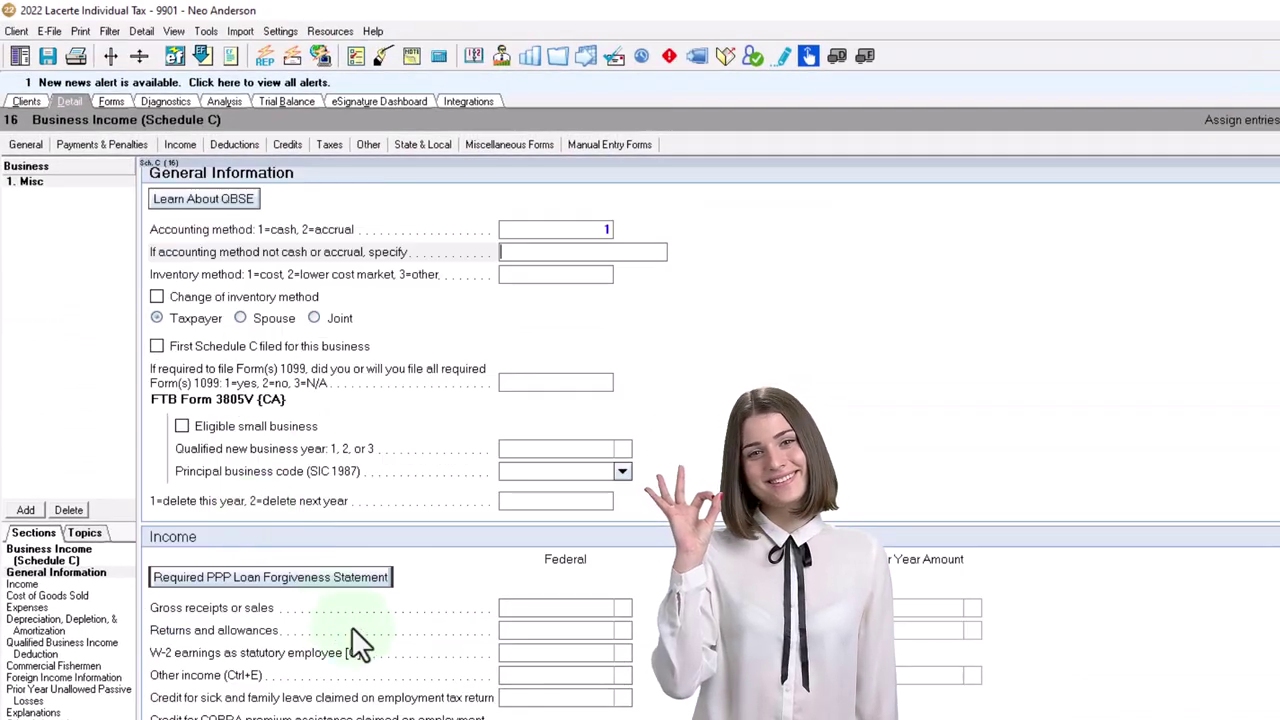
click(537, 609)
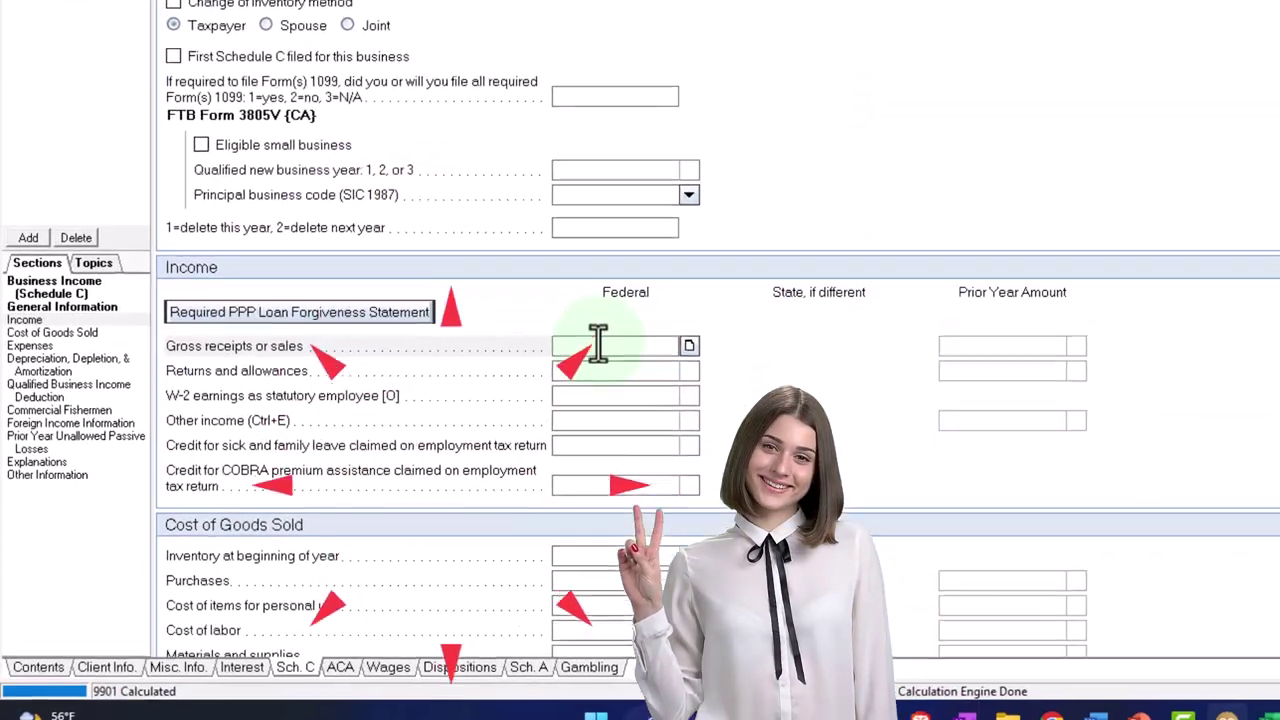
text(120,000)
key(Tab)
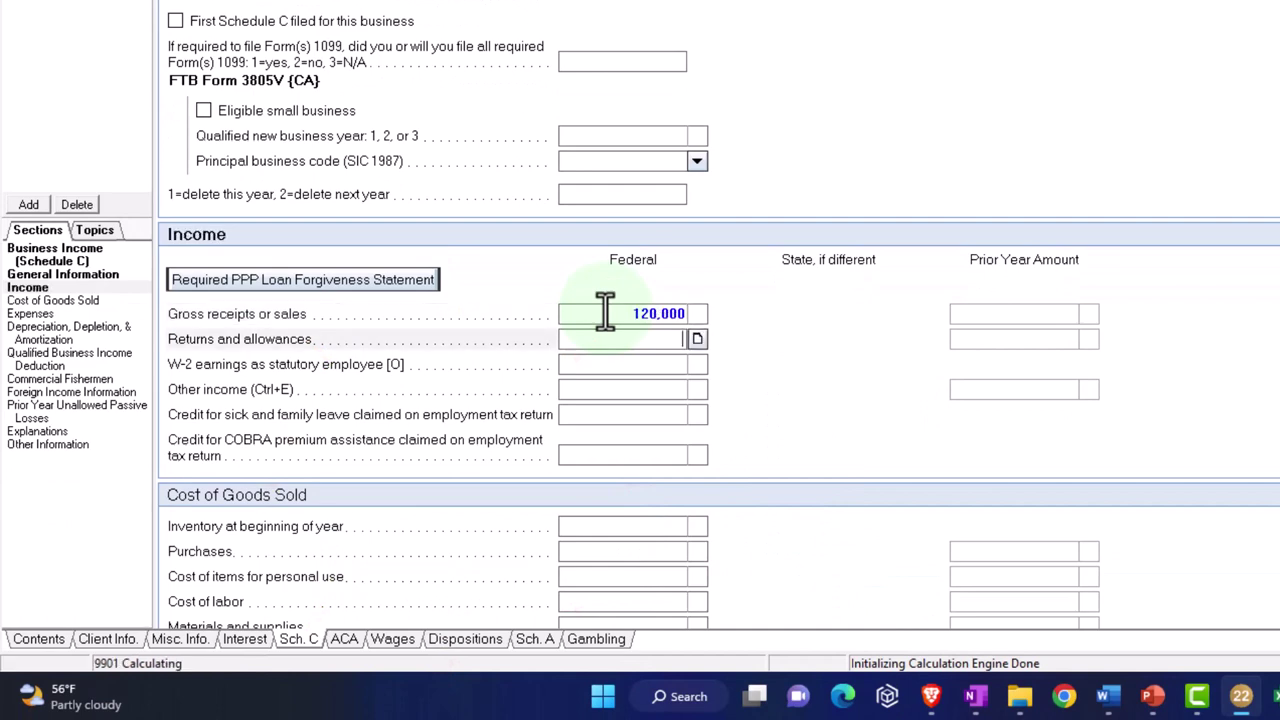
- Enter 20,000 as the federal accounting expense in the Schedule C expenses input
scroll(606, 320, down, 5)
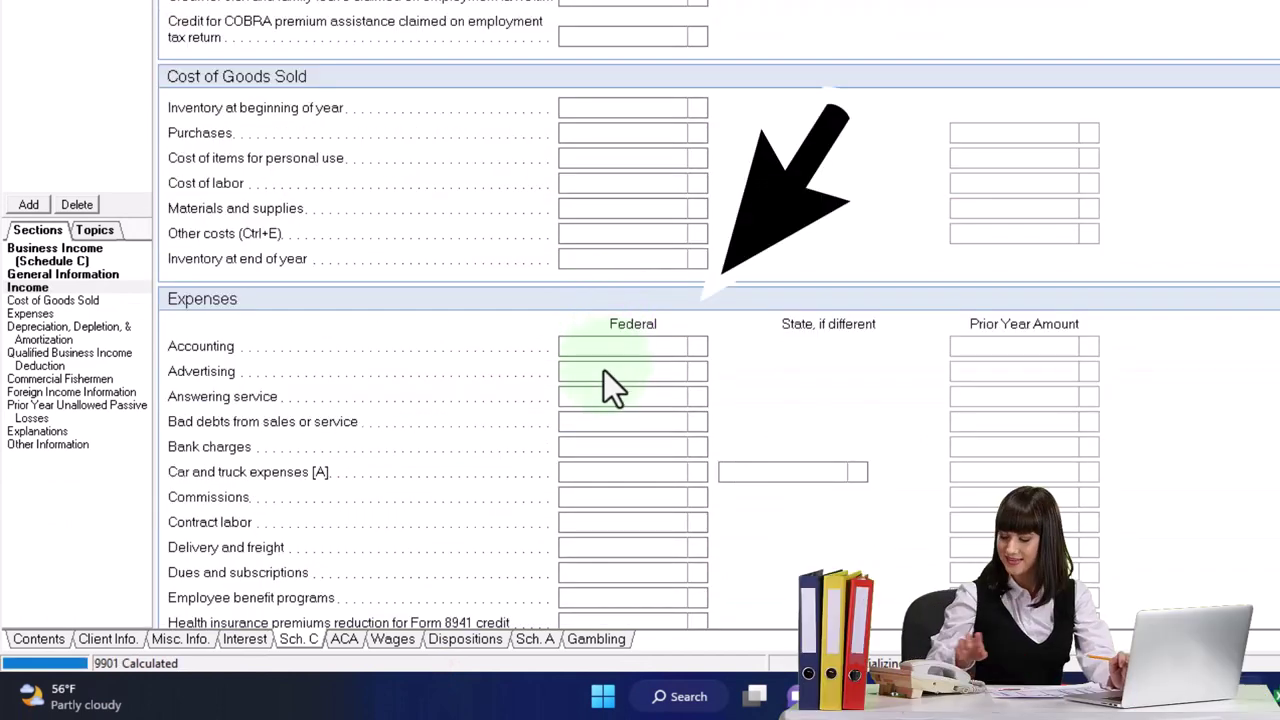
click(607, 346)
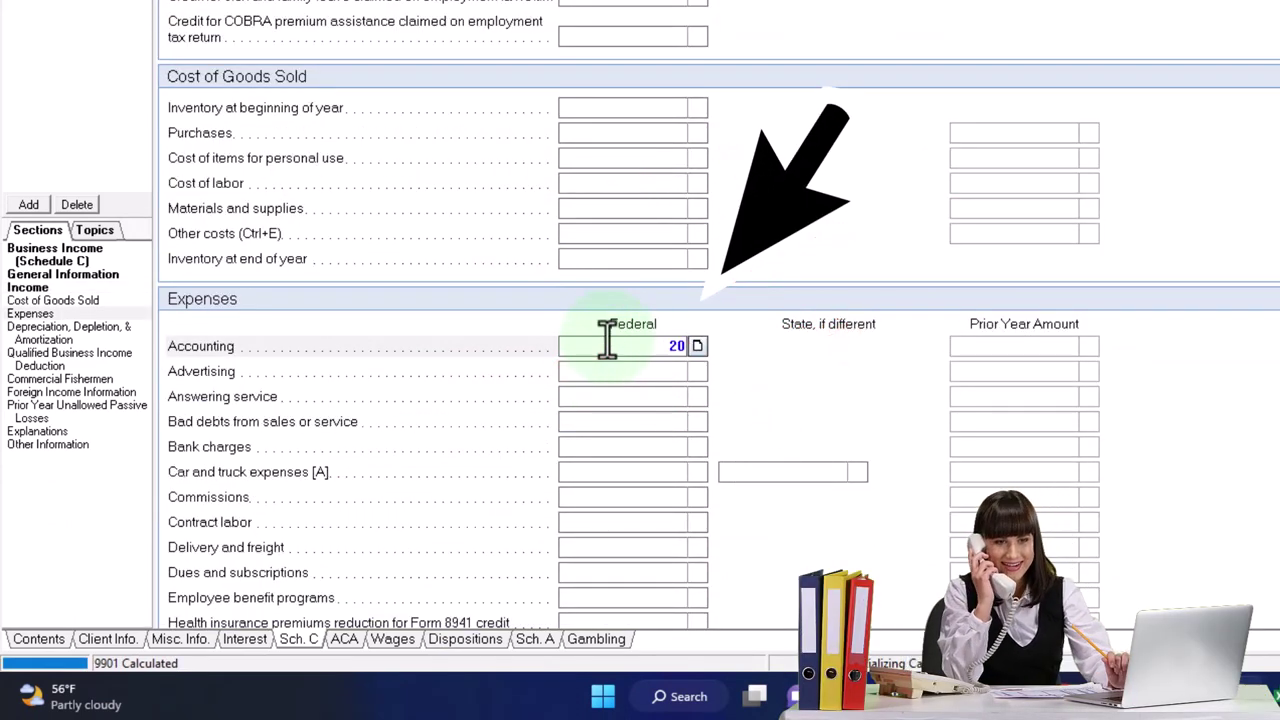
key(Tab)
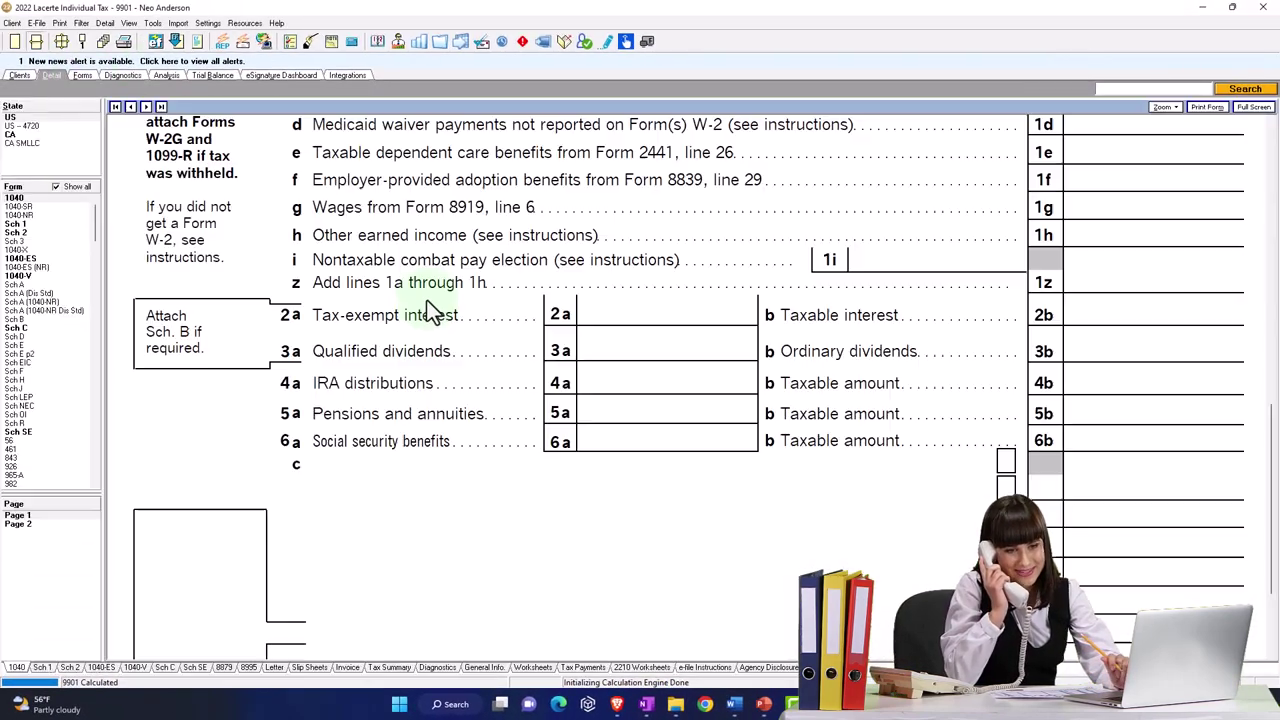
- Limit the forms list to the forms in use and examine Schedule C from gross receipts to net profit
click(57, 188)
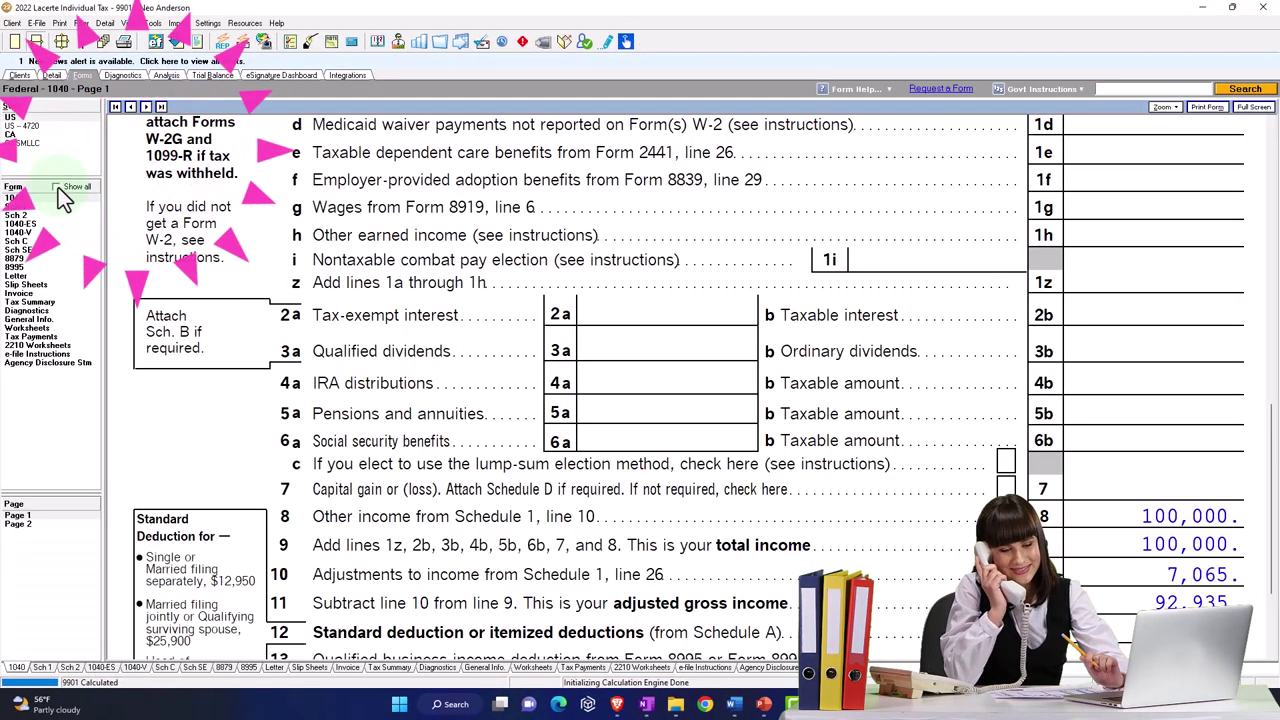
click(30, 241)
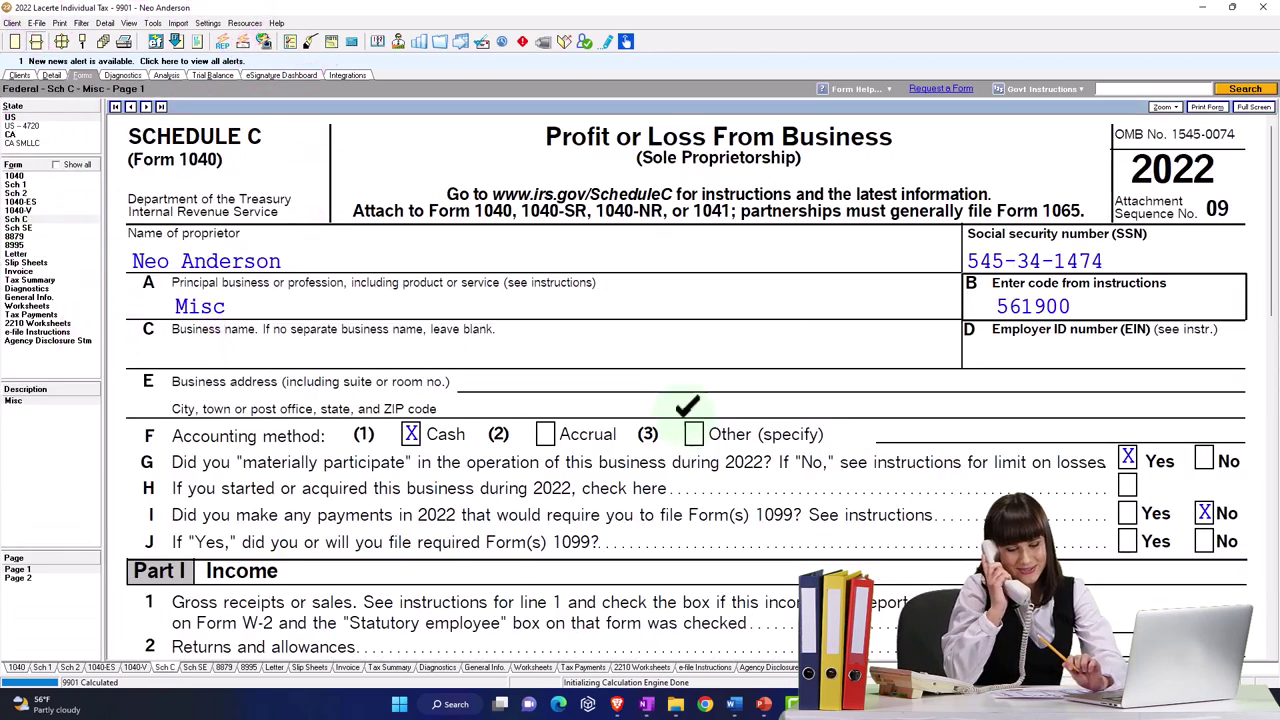
scroll(641, 400, down, 5)
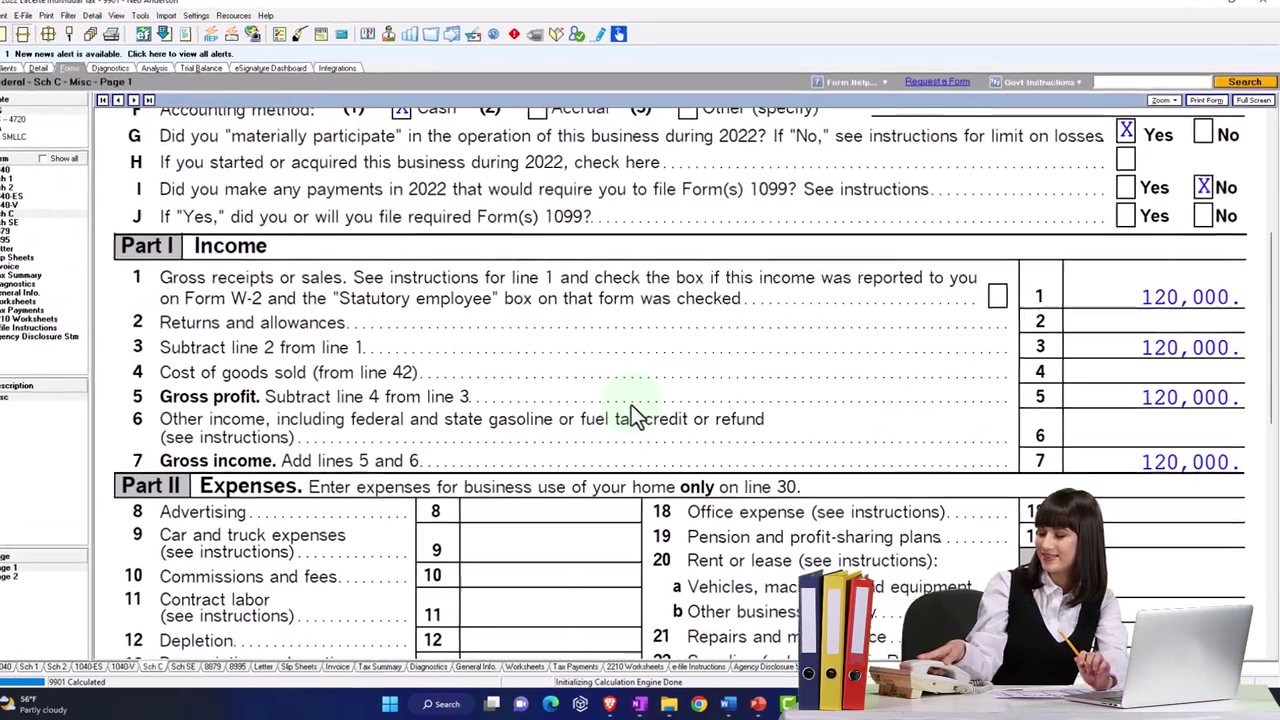
scroll(1088, 309, down, 5)
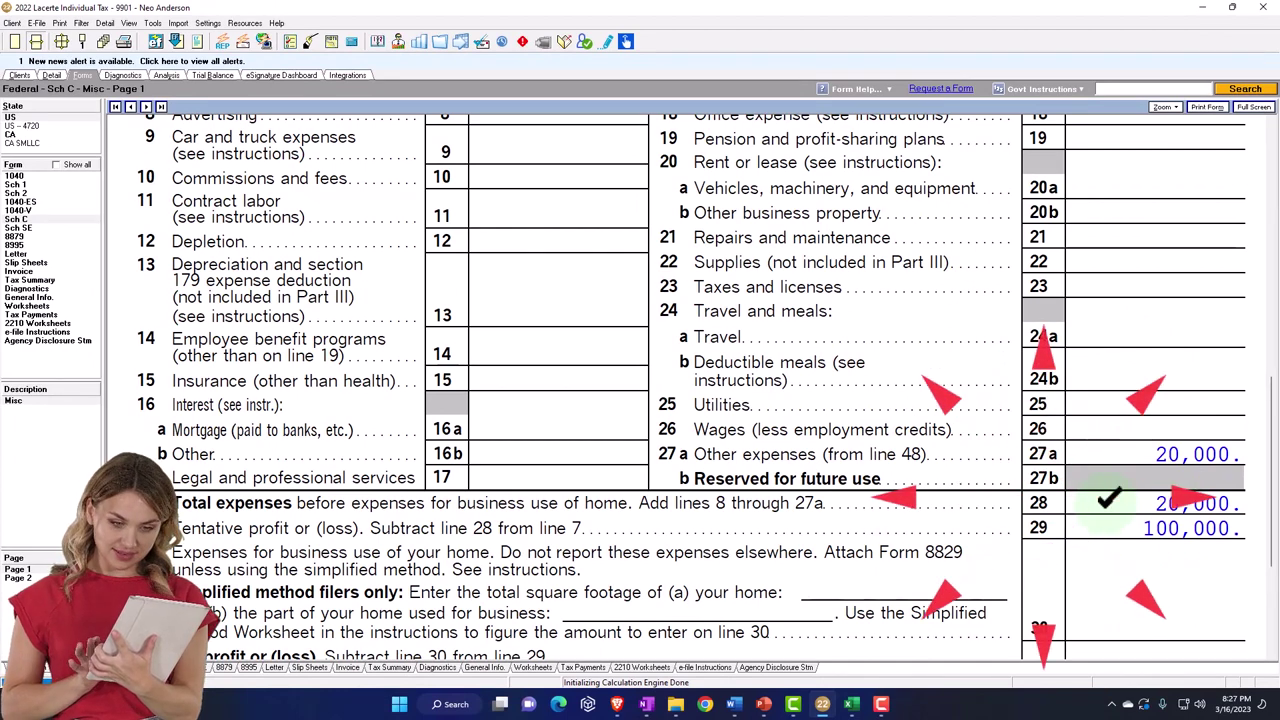
scroll(1107, 500, down, 3)
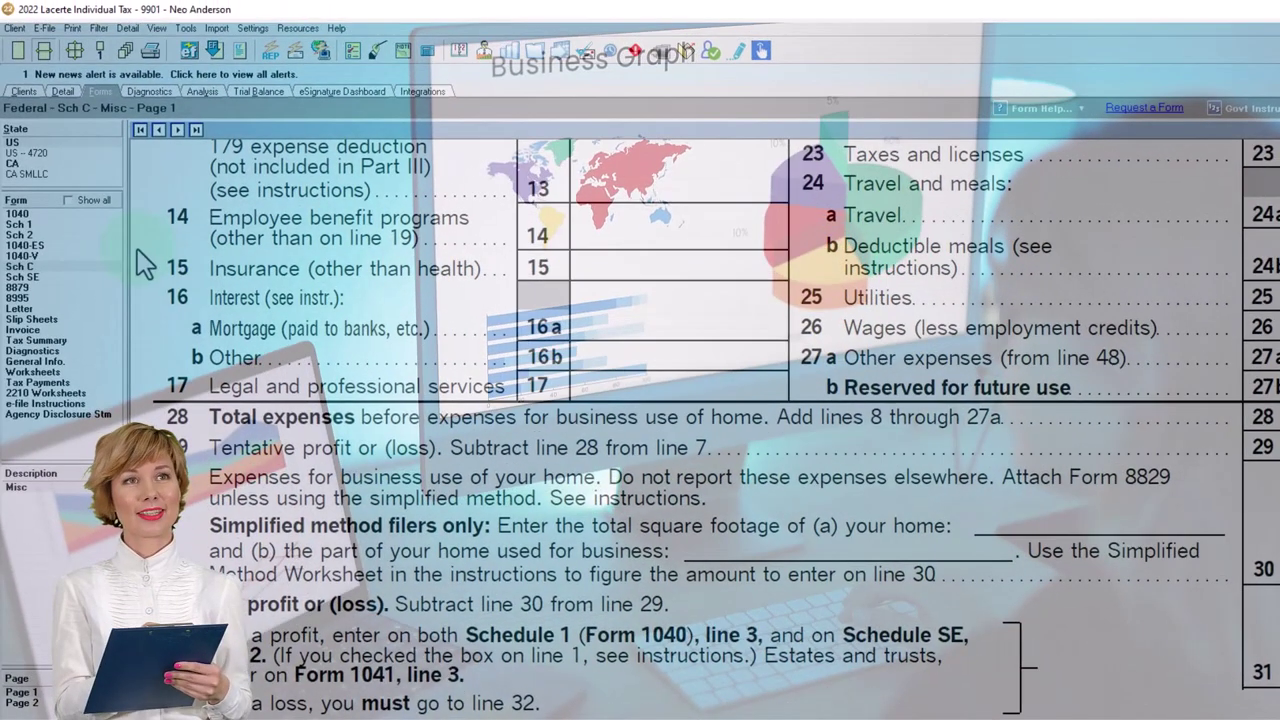
- Examine Schedule 1 page 1 to trace the business income from line 3 through the other additional income lines
click(34, 224)
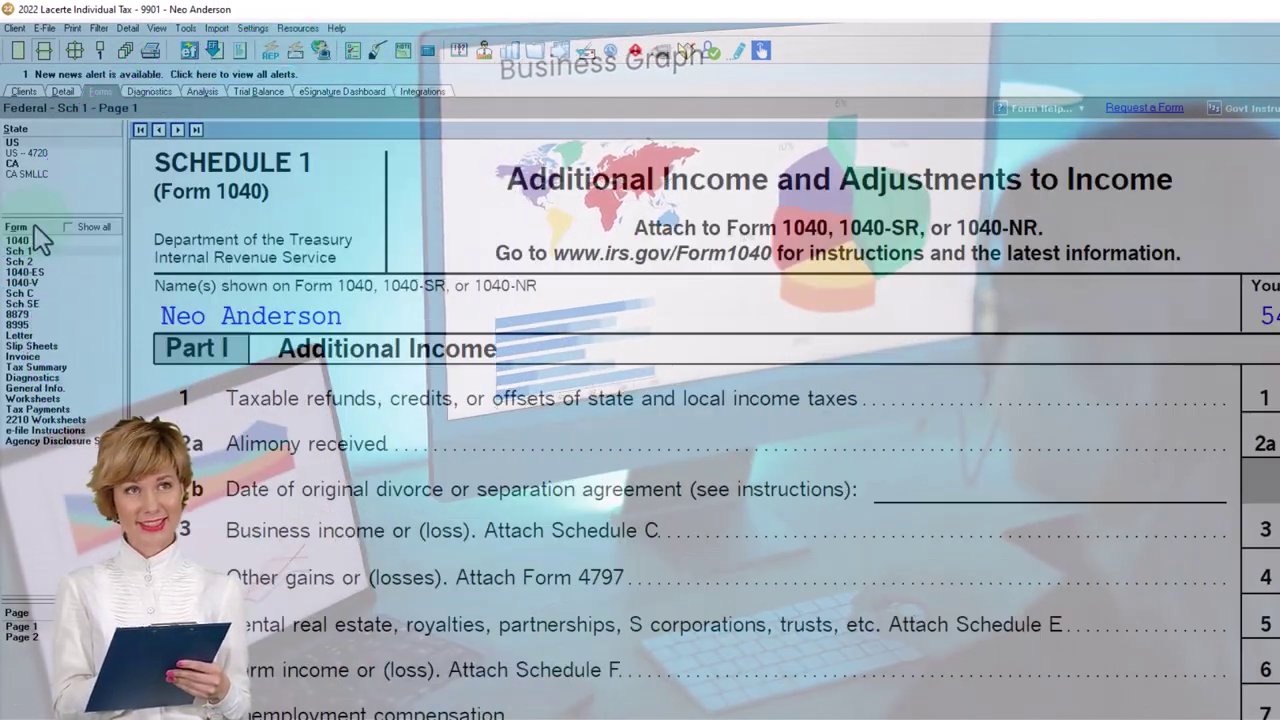
scroll(894, 517, down, 2)
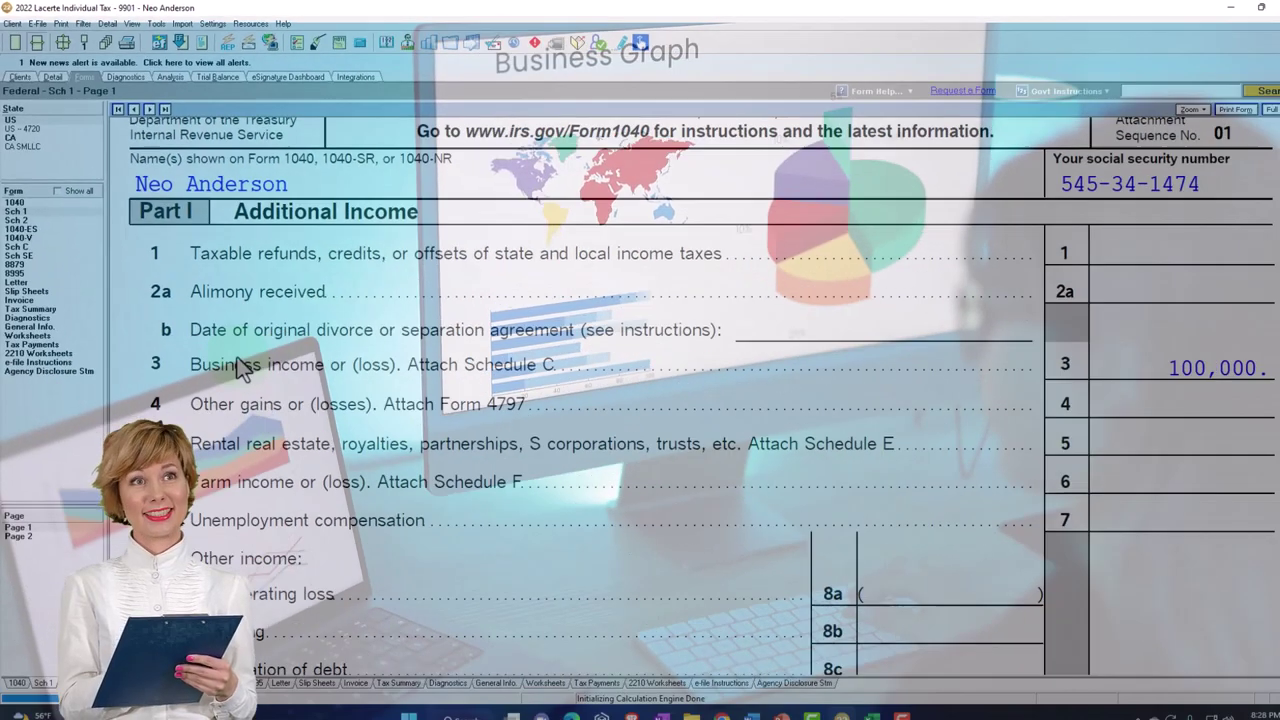
scroll(320, 325, up, 1)
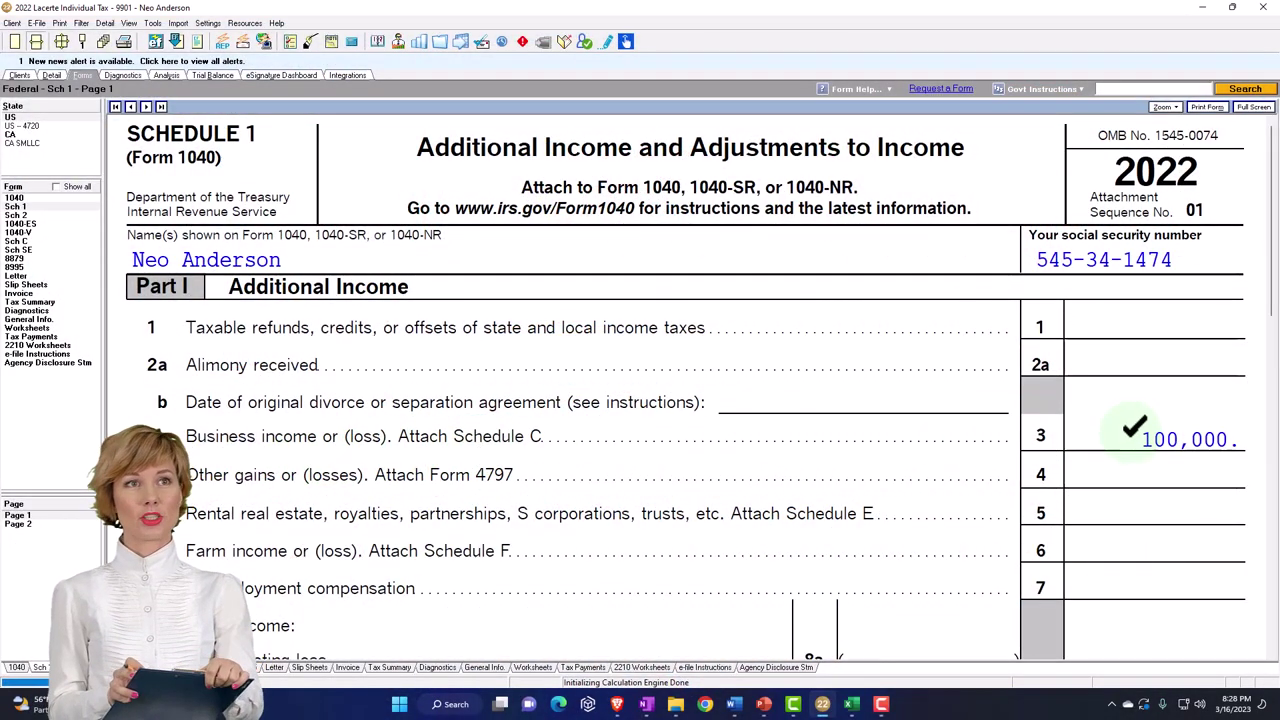
scroll(1131, 440, down, 9)
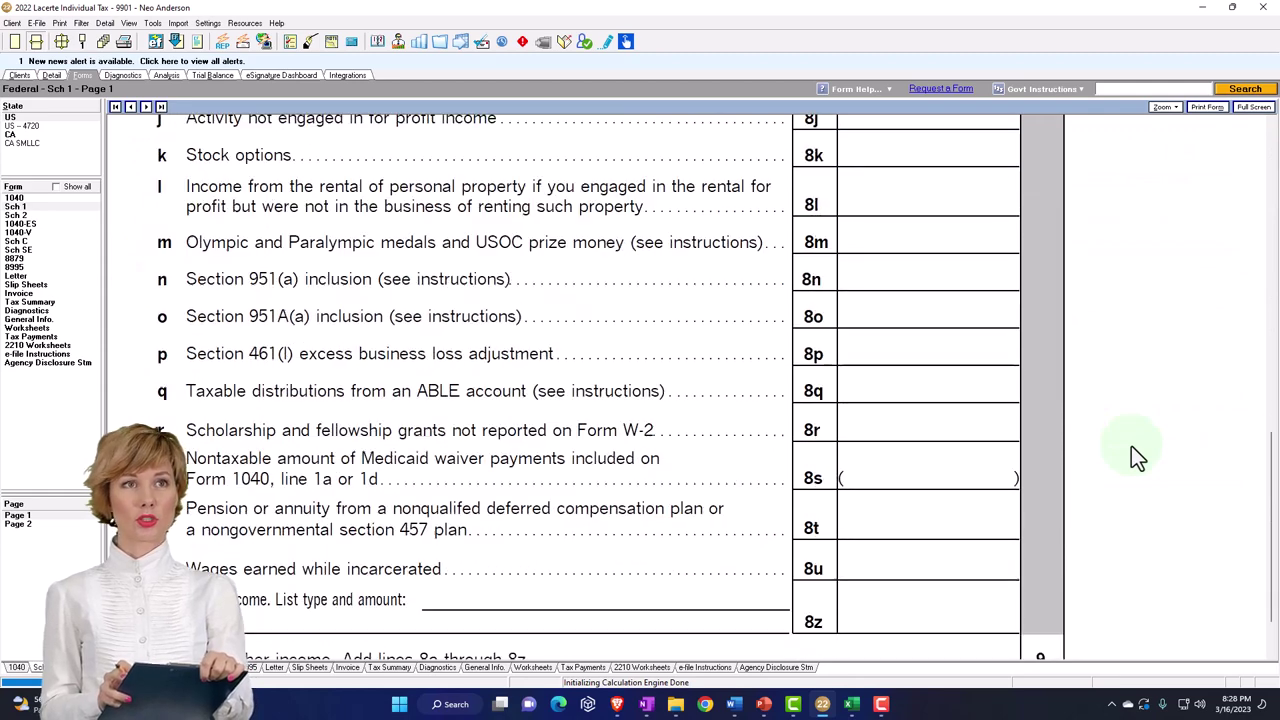
scroll(1131, 446, down, 1)
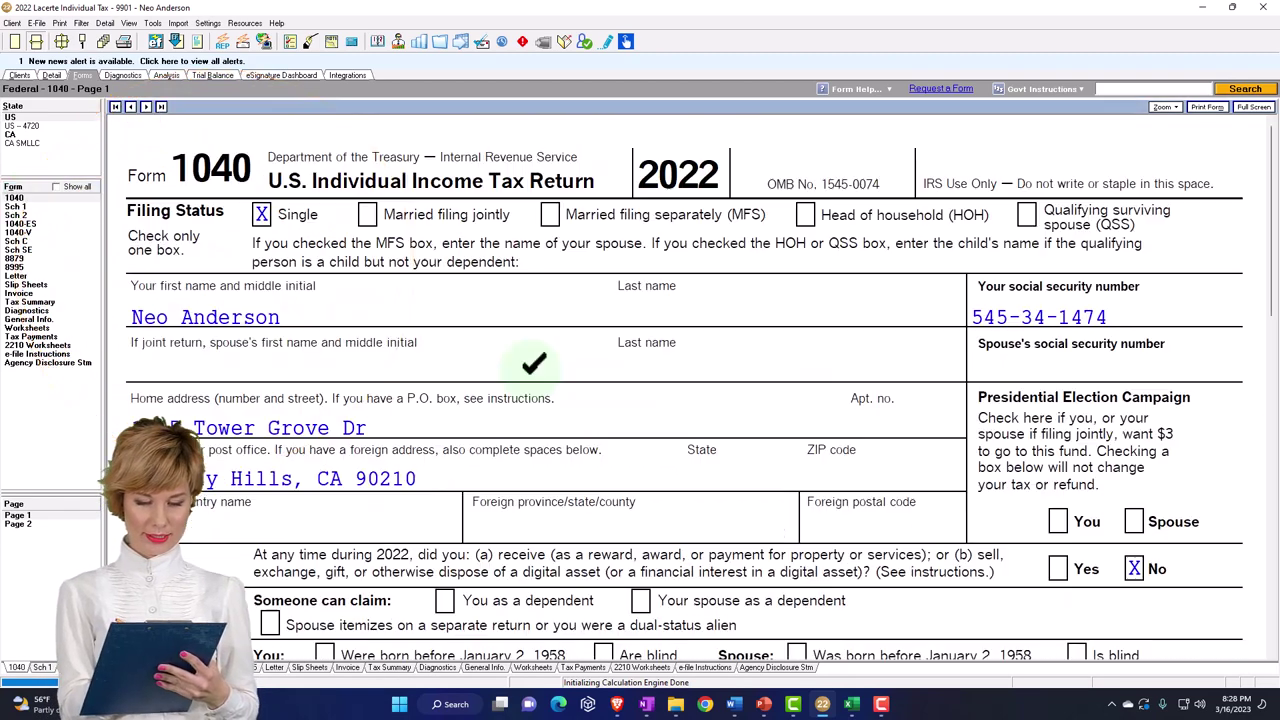
- Review Form 1040 from the wage lines to taxable income, and bring up the tax and credits on page 2
scroll(856, 430, down, 10)
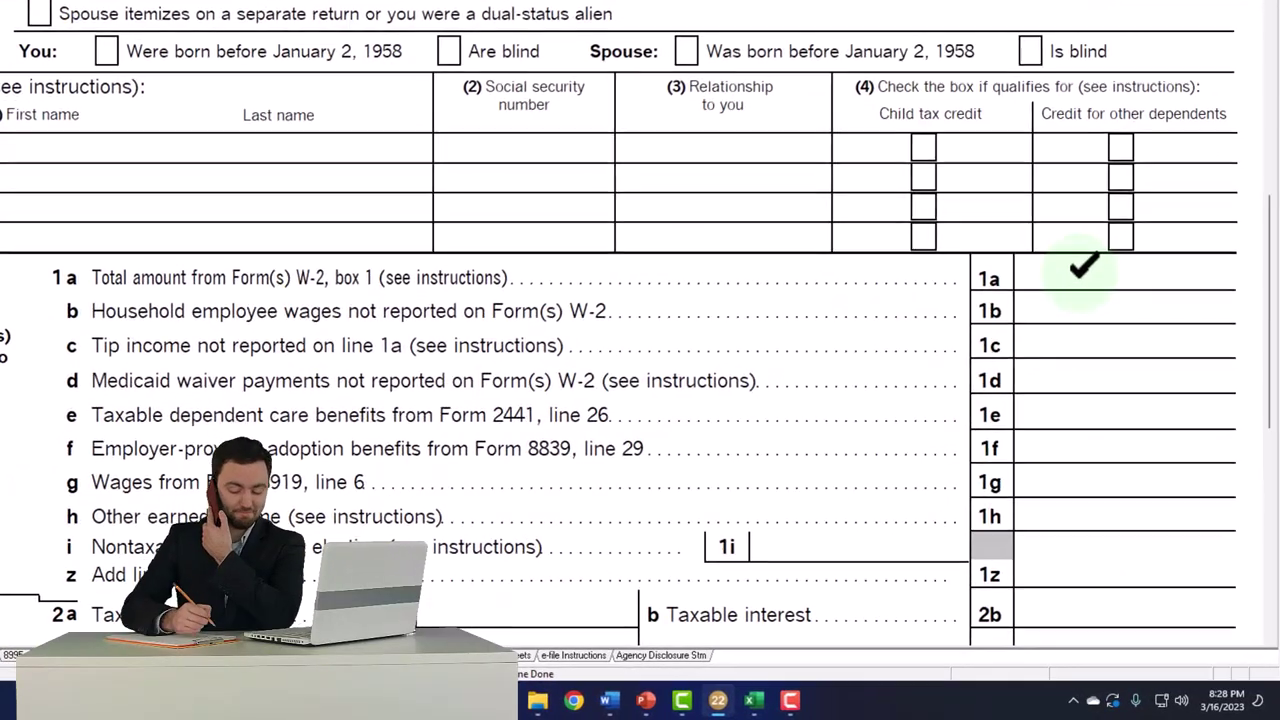
scroll(1083, 265, down, 5)
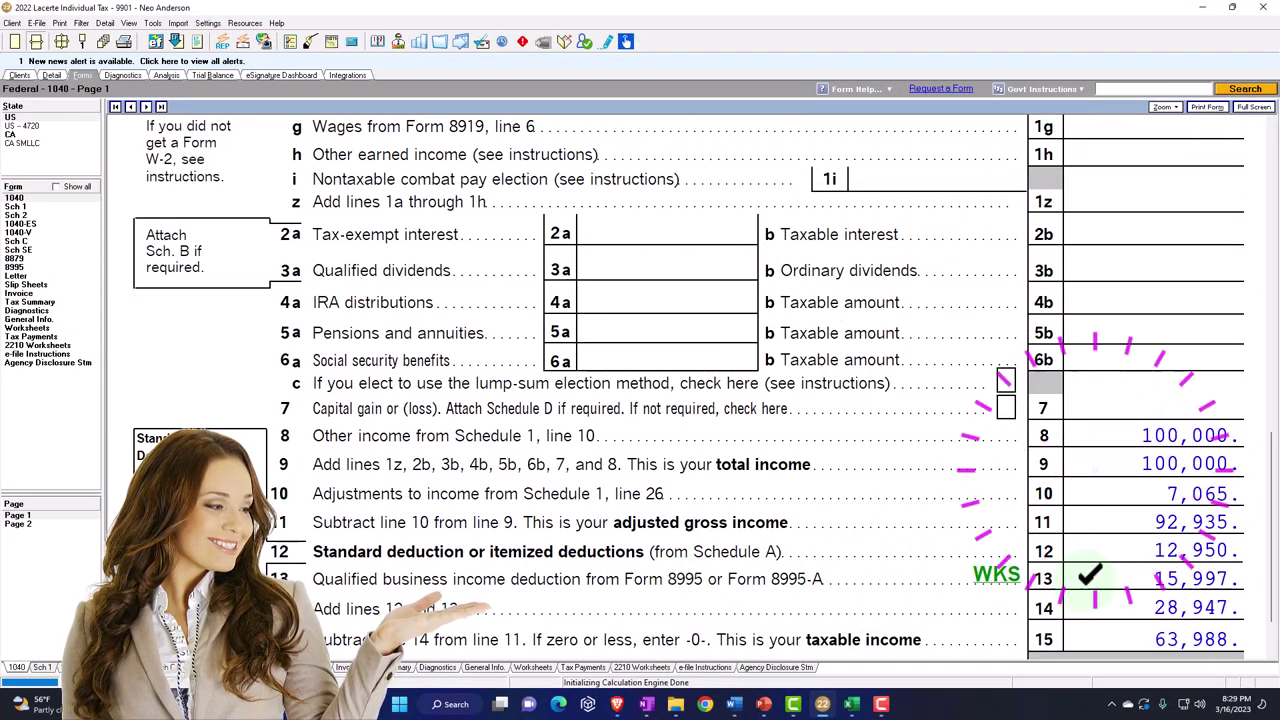
click(20, 523)
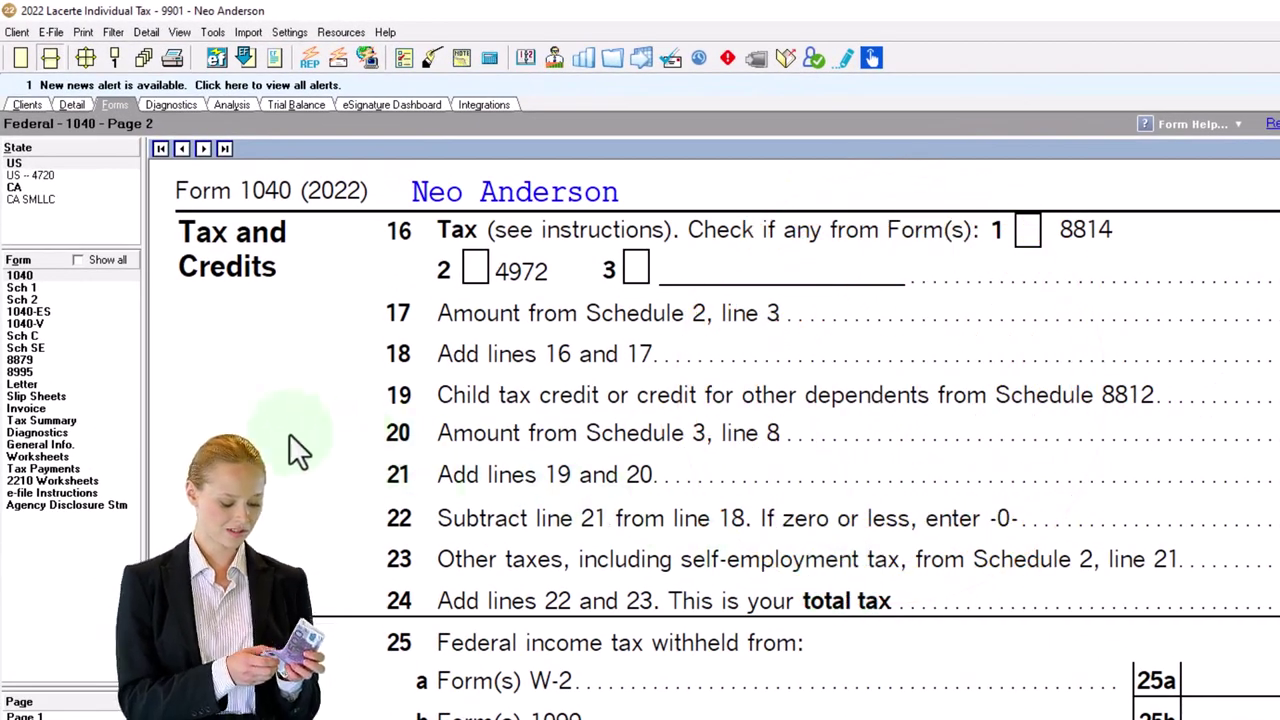
- Examine Schedule SE for the self-employment tax calculation and the deduction for one-half of that tax
click(27, 349)
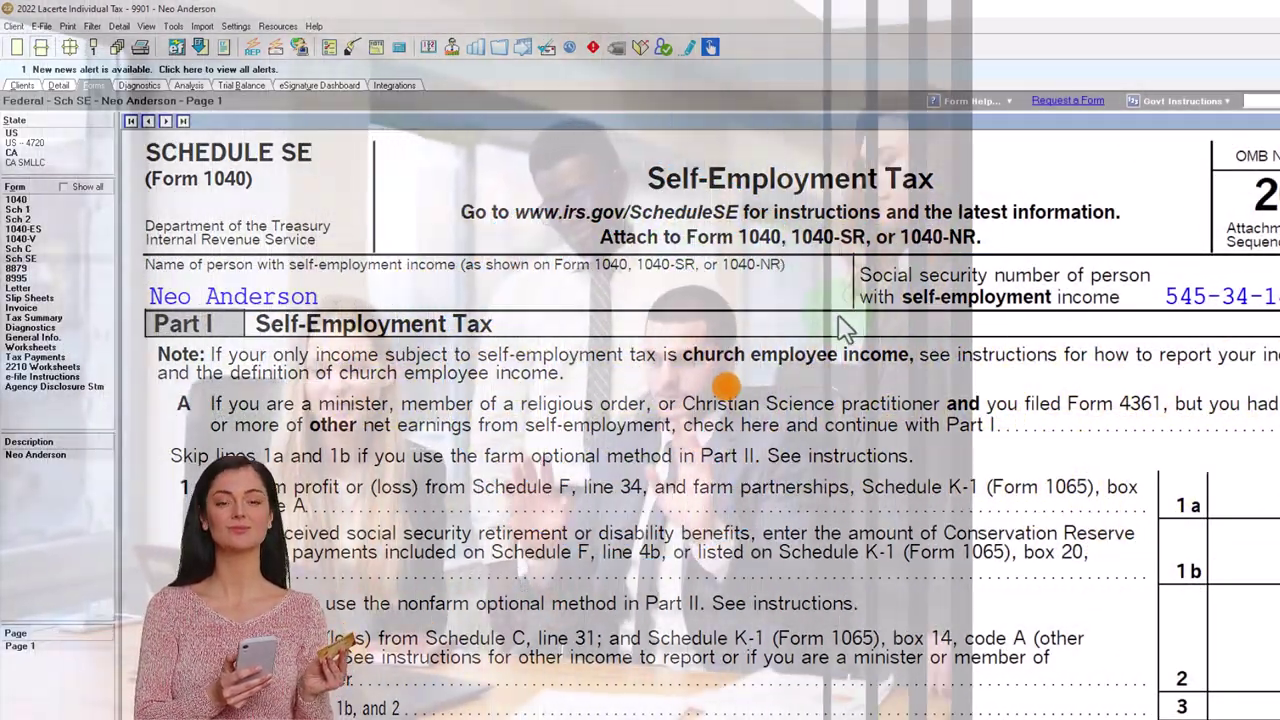
scroll(890, 430, down, 1)
scroll(890, 430, down, 3)
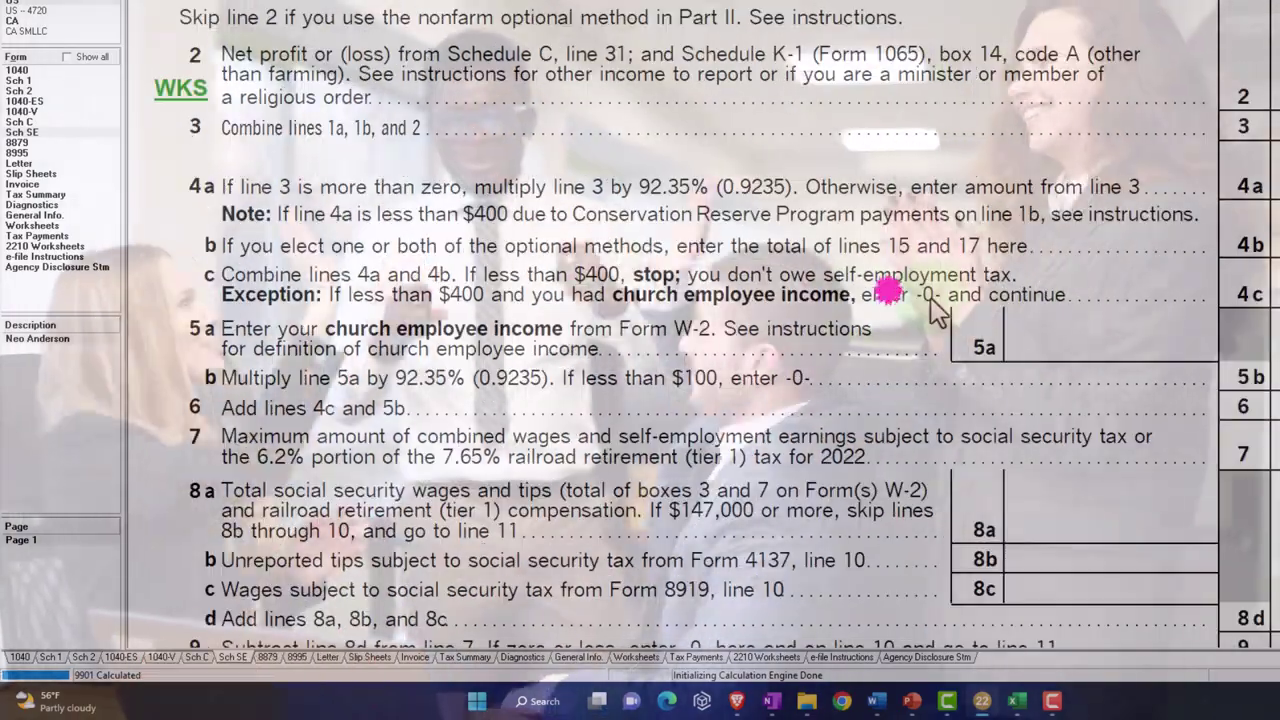
scroll(940, 306, down, 2)
scroll(937, 310, down, 1)
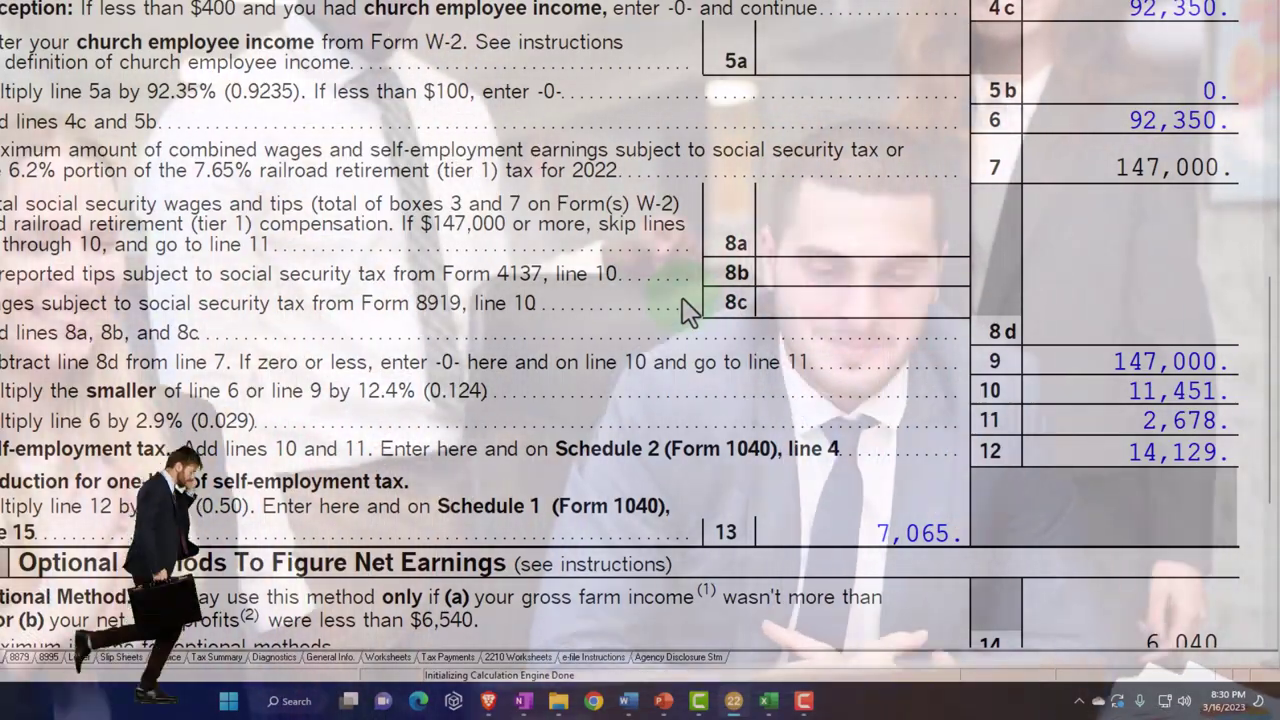
click(683, 297)
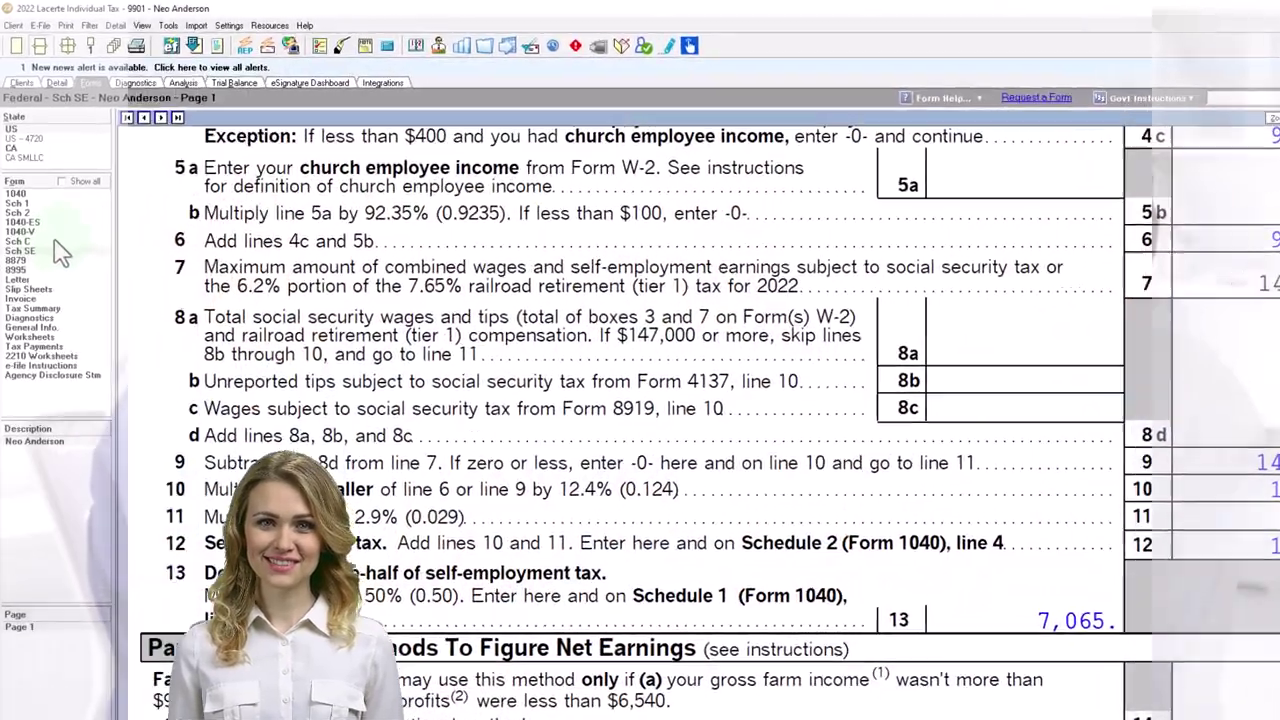
- Return to Schedule C and review its income, expense and tentative profit lines
click(20, 219)
scroll(634, 427, down, 5)
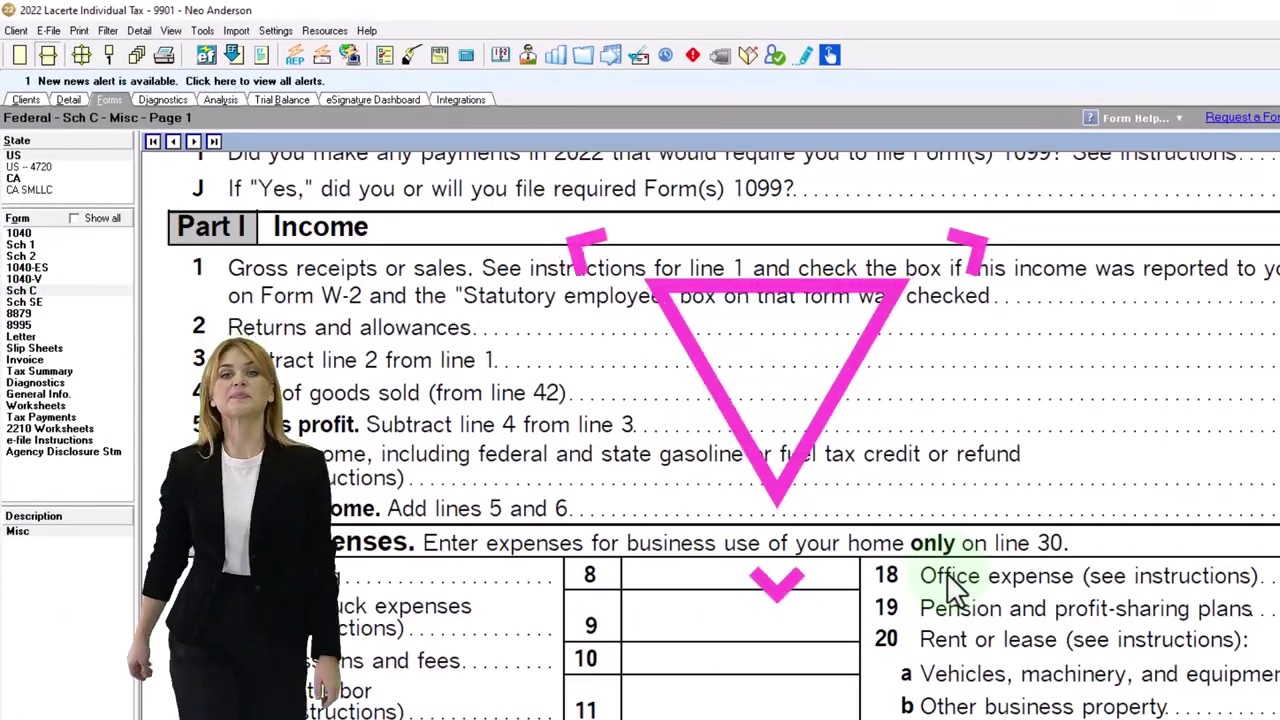
scroll(948, 582, down, 10)
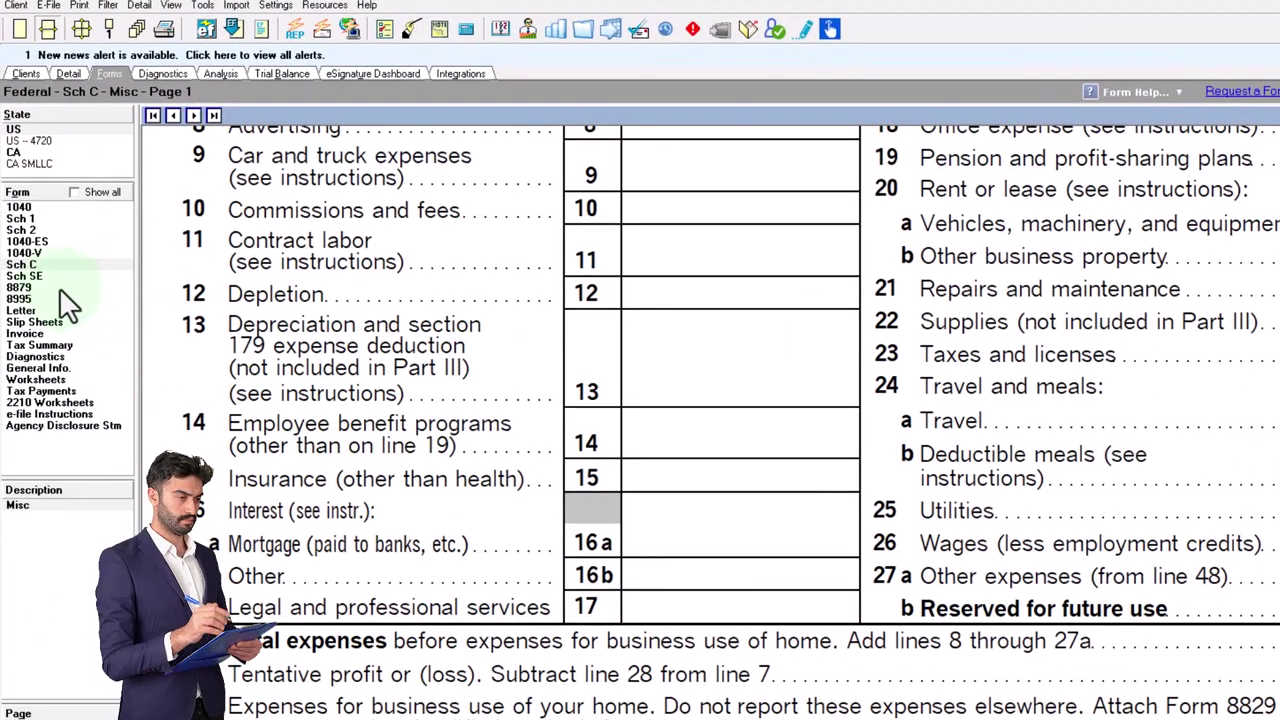
- Reopen Schedule SE and follow the Schedule C net profit through the 92.35%, 12.4% and 2.9% calculations
click(42, 280)
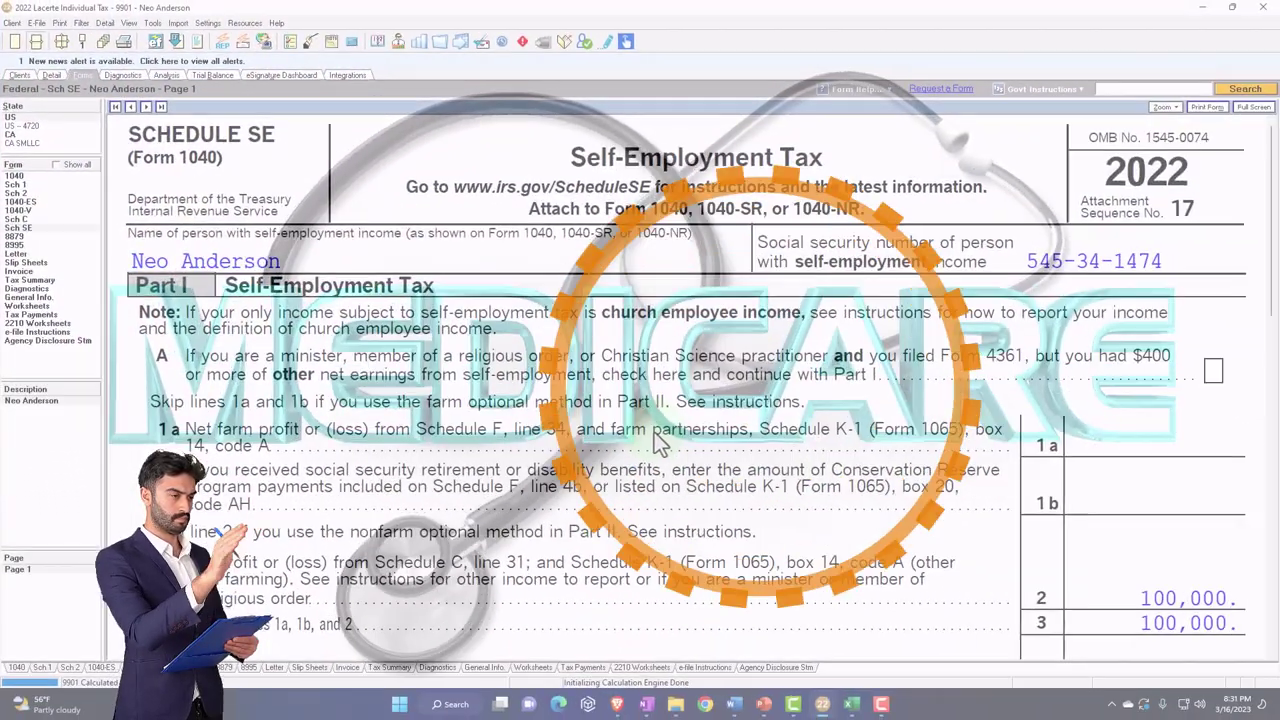
scroll(657, 440, down, 10)
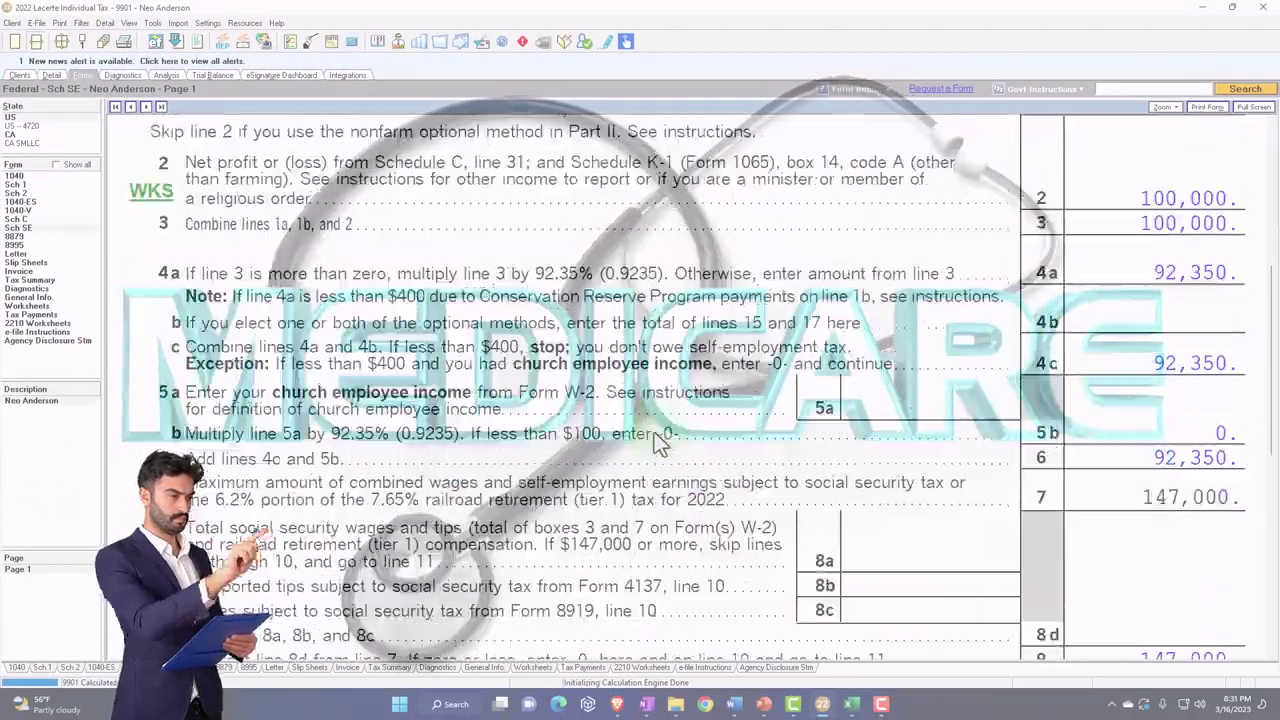
scroll(657, 440, down, 2)
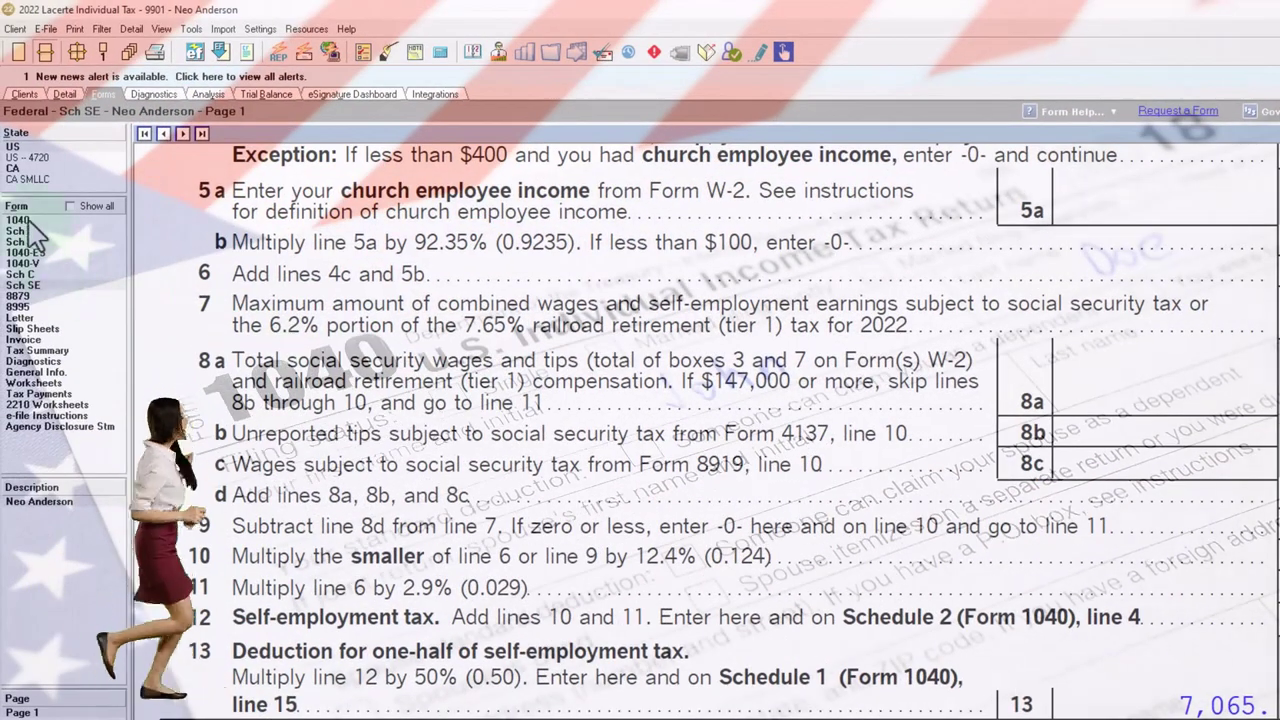
- Check total tax on Form 1040 page 2, and review page 1 from other income to taxable income
click(22, 220)
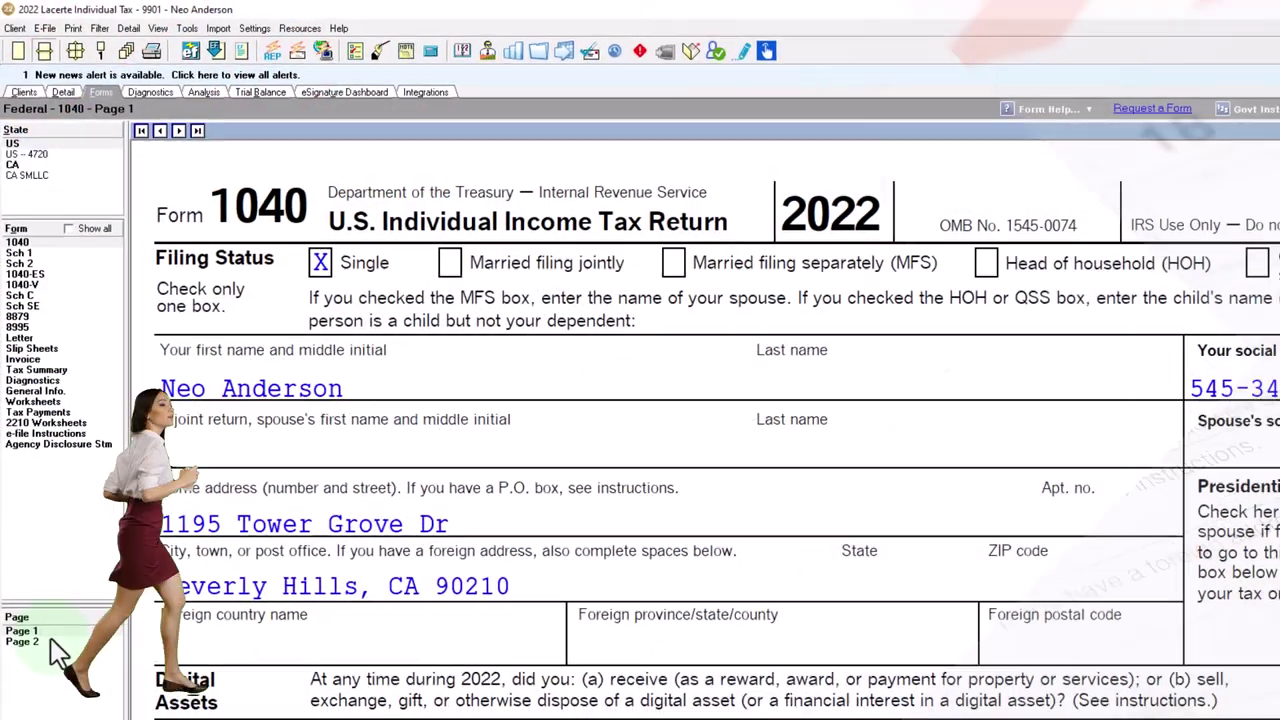
click(50, 642)
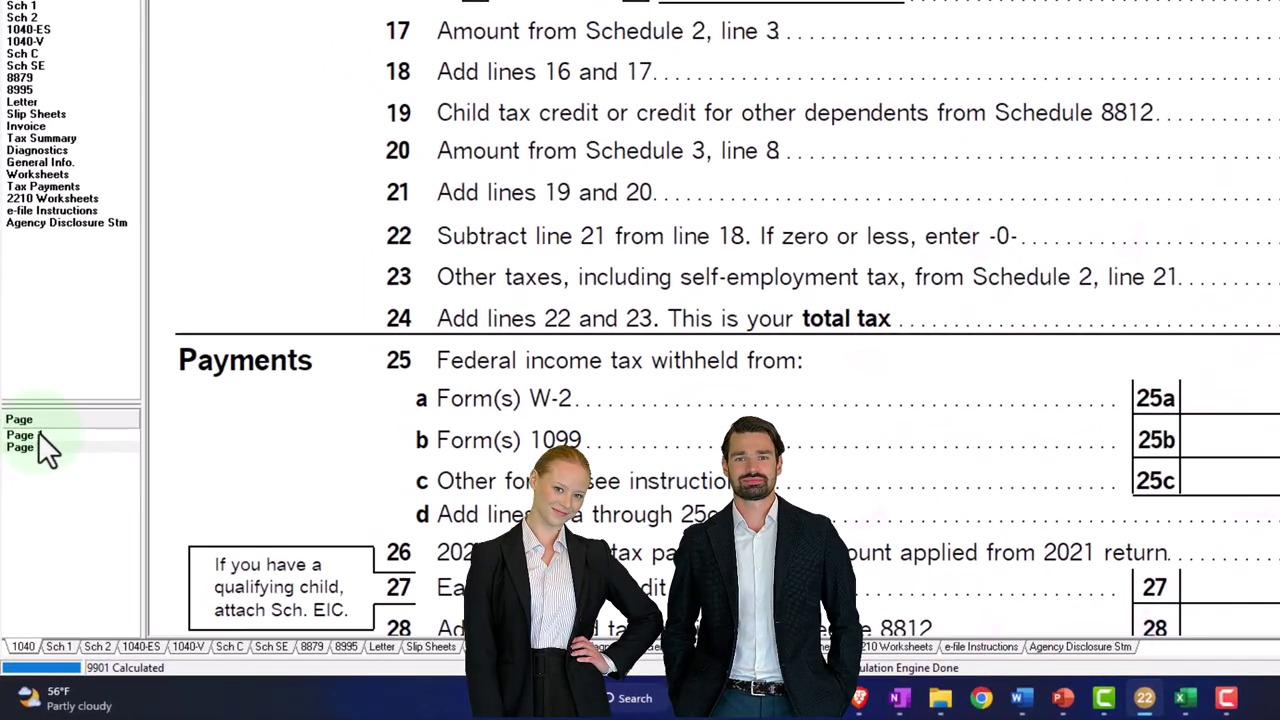
click(38, 435)
scroll(769, 310, down, 10)
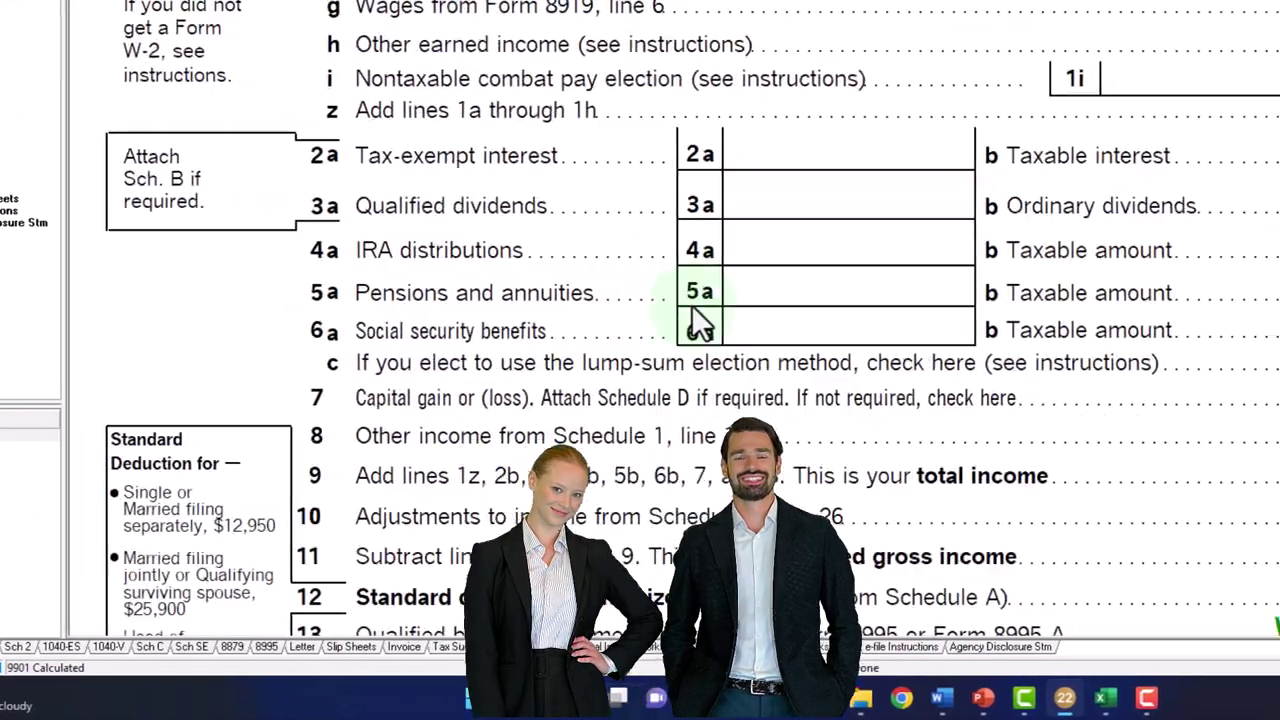
scroll(700, 325, down, 2)
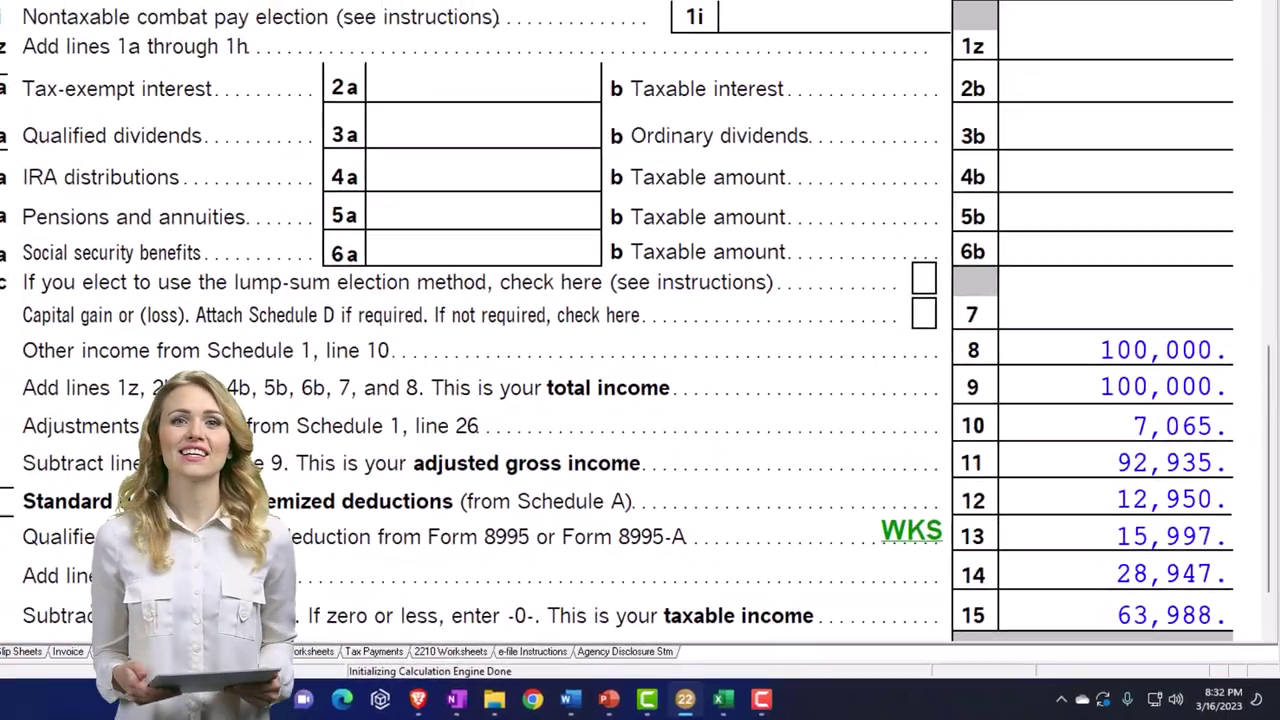
- Open Schedule 1 page 2 to examine the deductible part of self-employment tax on line 15
click(15, 206)
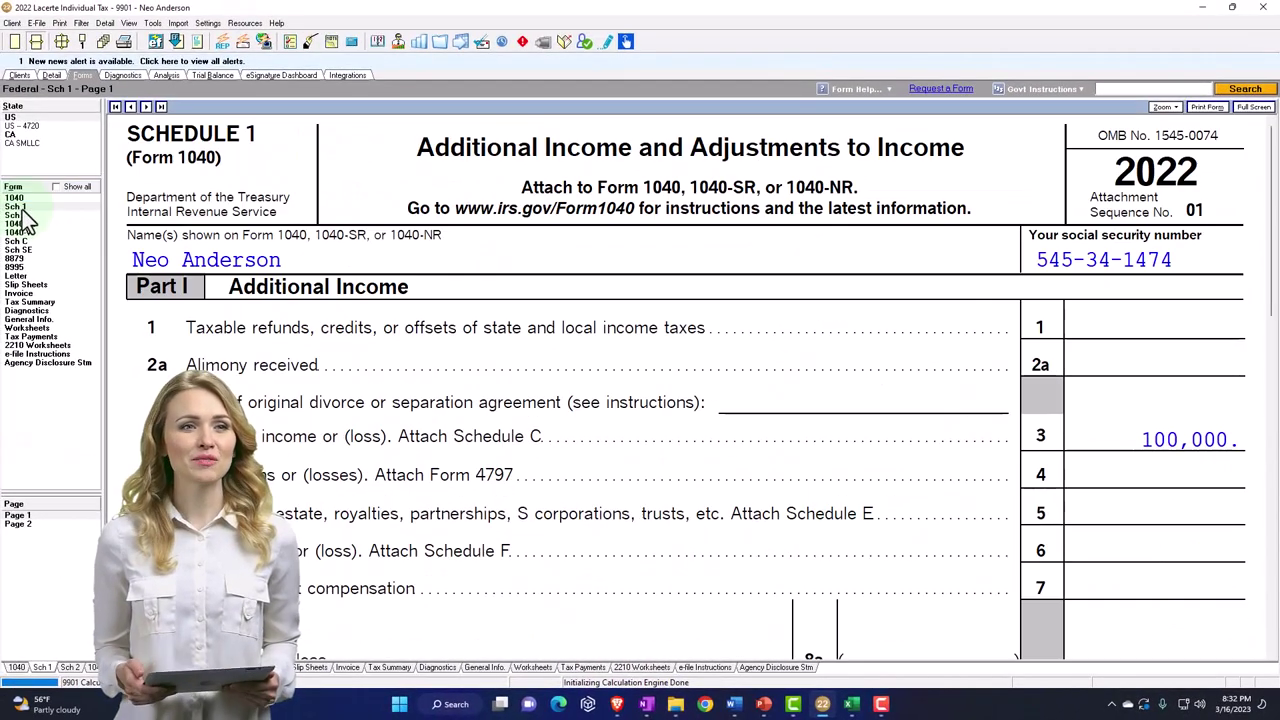
click(36, 522)
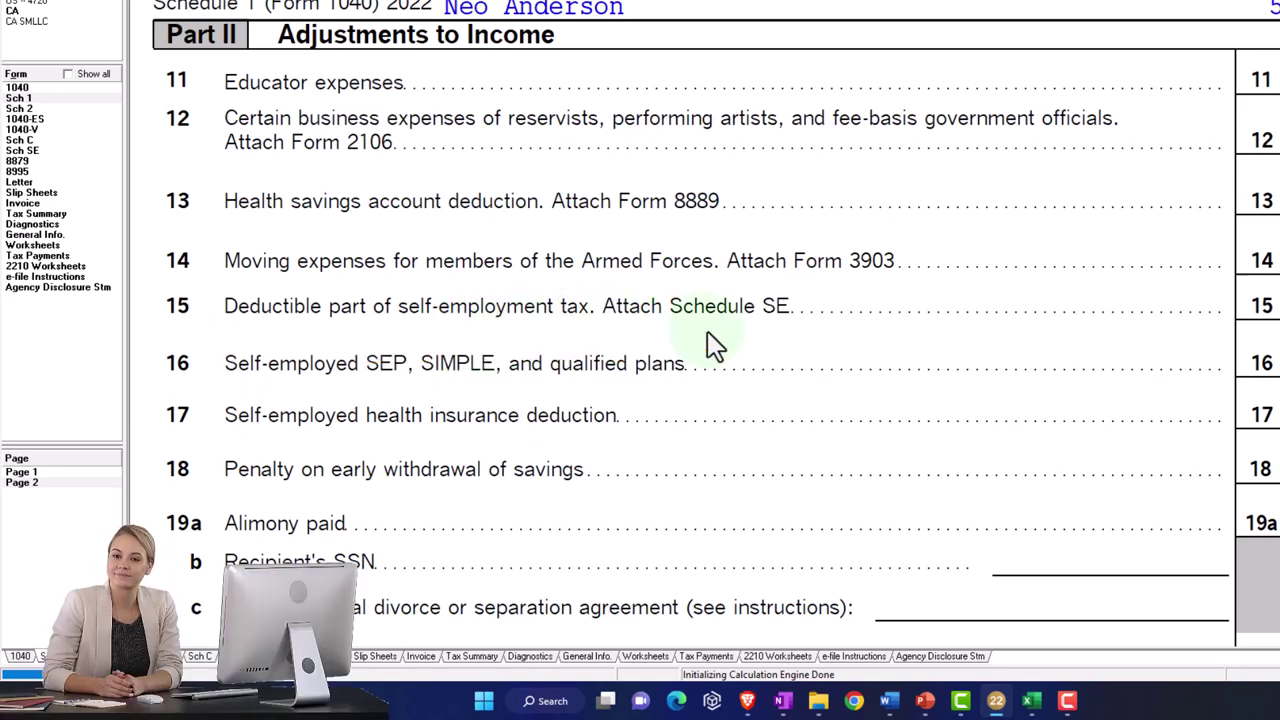
- Open Schedule SE and examine the deduction for one-half of self-employment tax on line 13
click(24, 151)
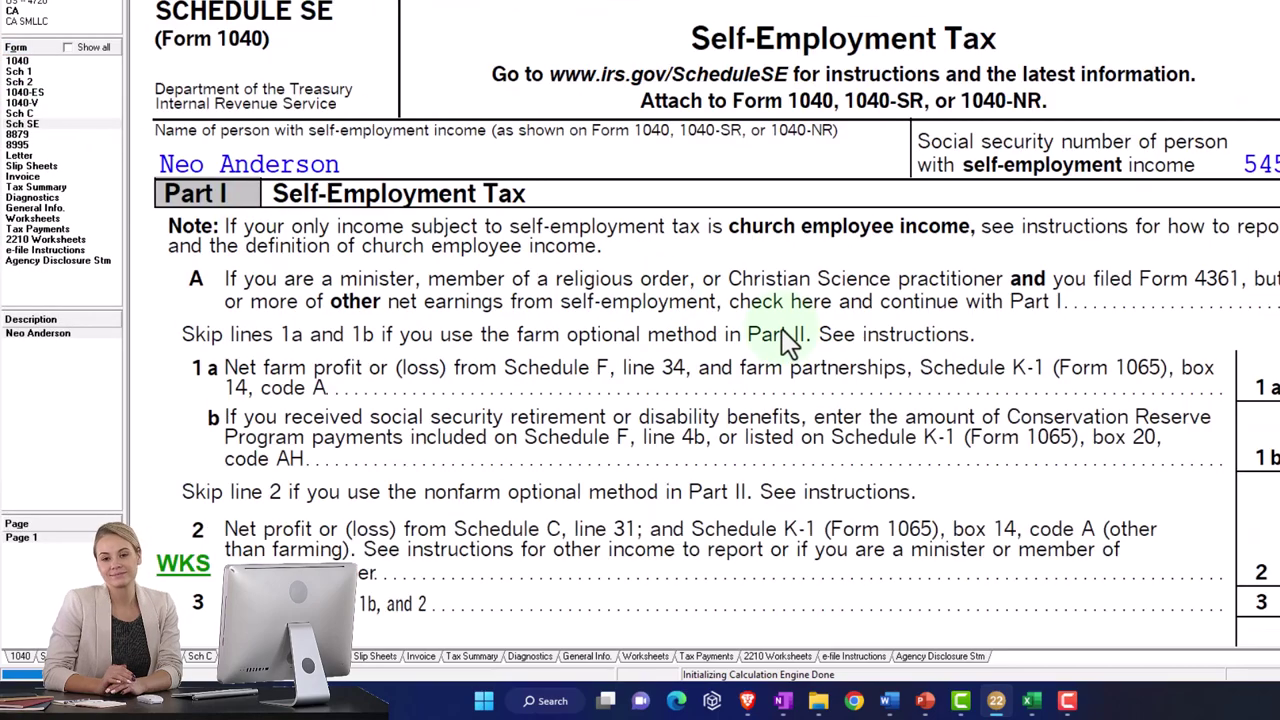
scroll(790, 340, down, 10)
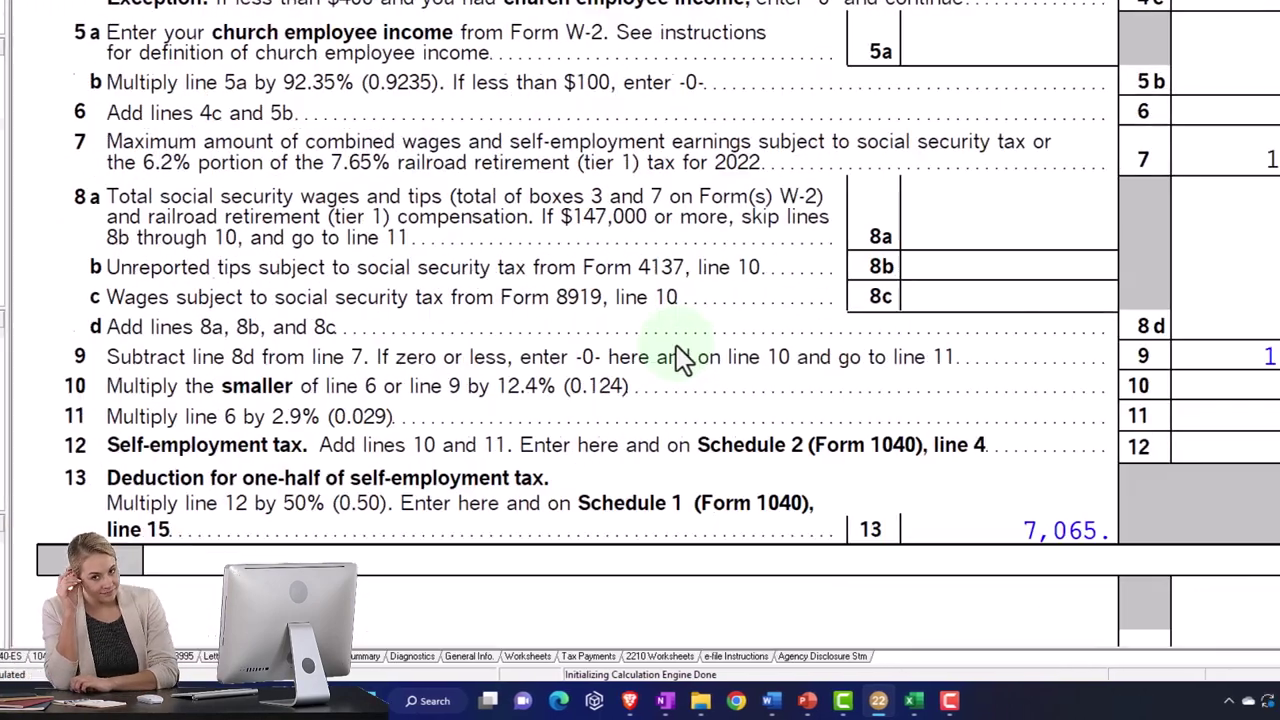
click(1257, 448)
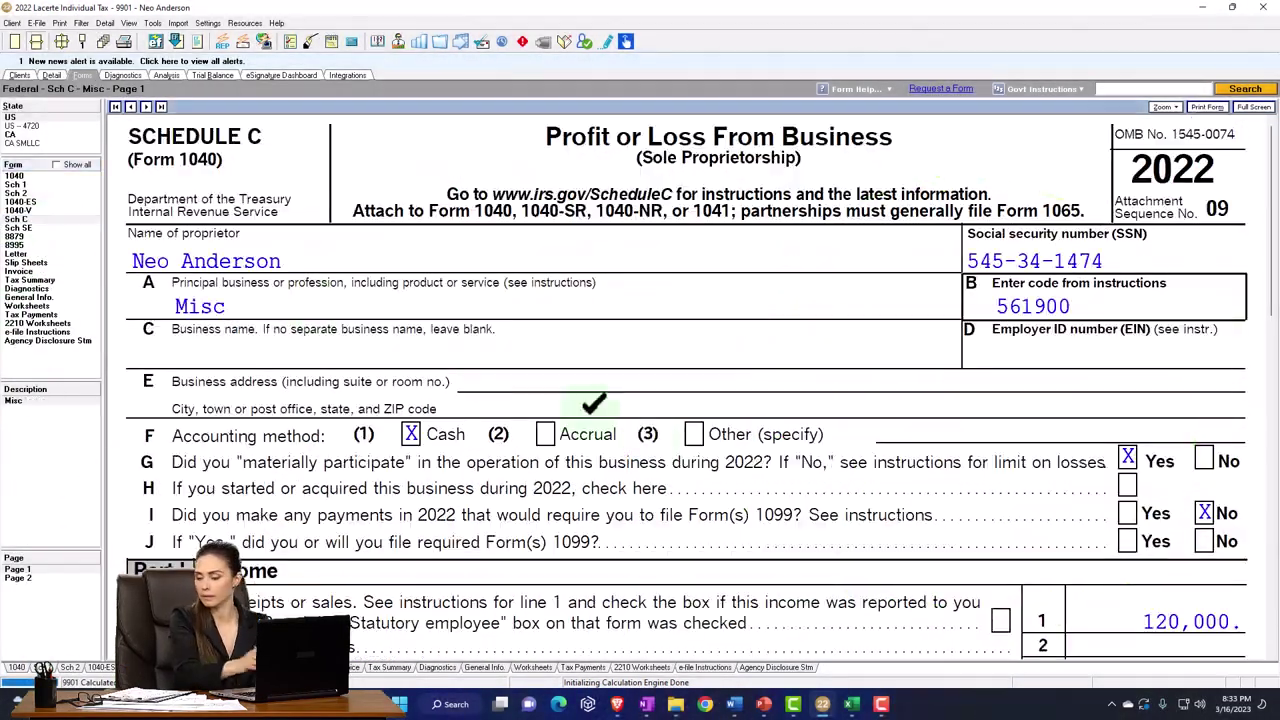
- Review the expense lines on Schedule C page 1 down to the net profit on line 31
scroll(672, 468, down, 5)
scroll(668, 458, down, 8)
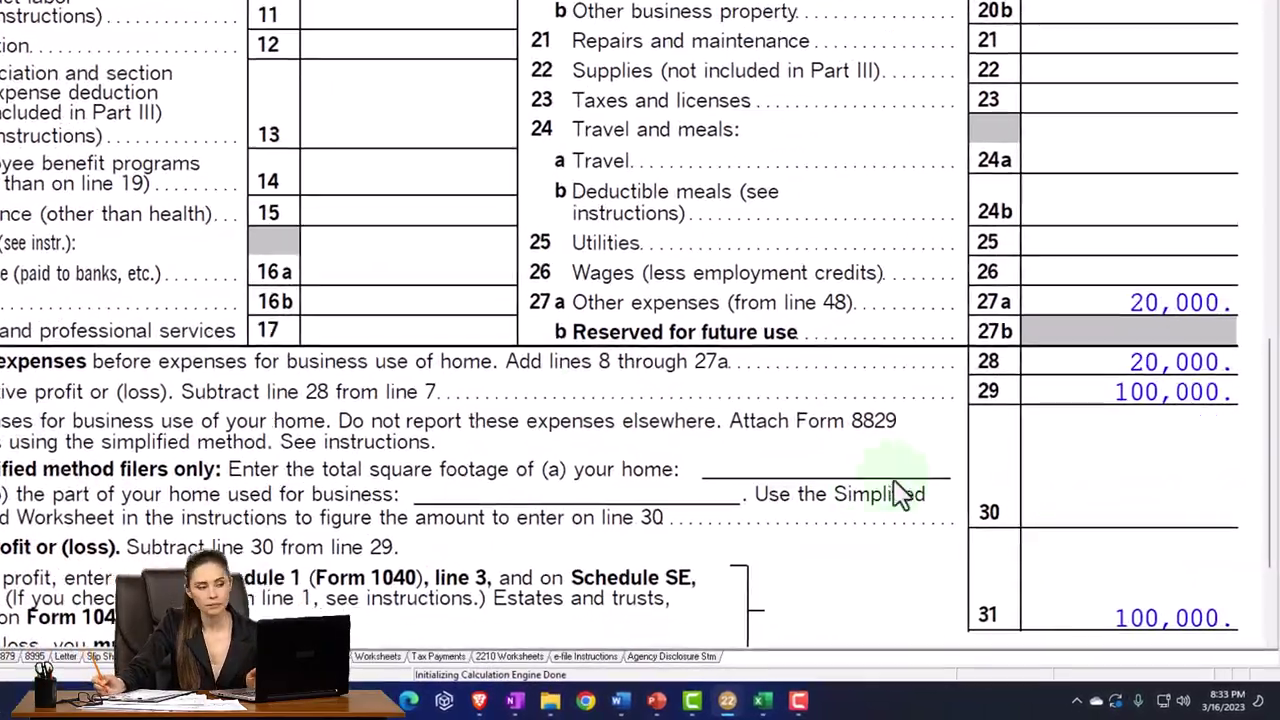
scroll(900, 492, down, 3)
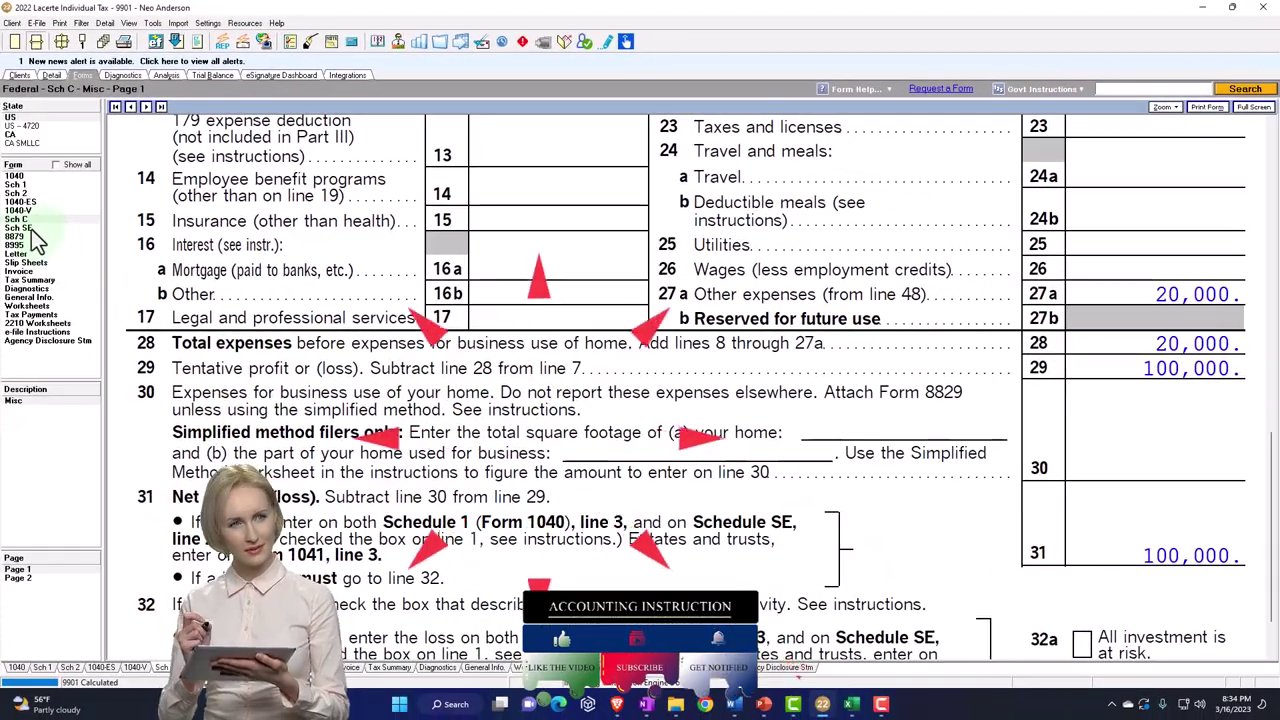
- Trace the one-half self-employment tax deduction from Schedule SE to Schedule 1 page 2, lines 15 and 26
click(22, 277)
scroll(656, 515, down, 10)
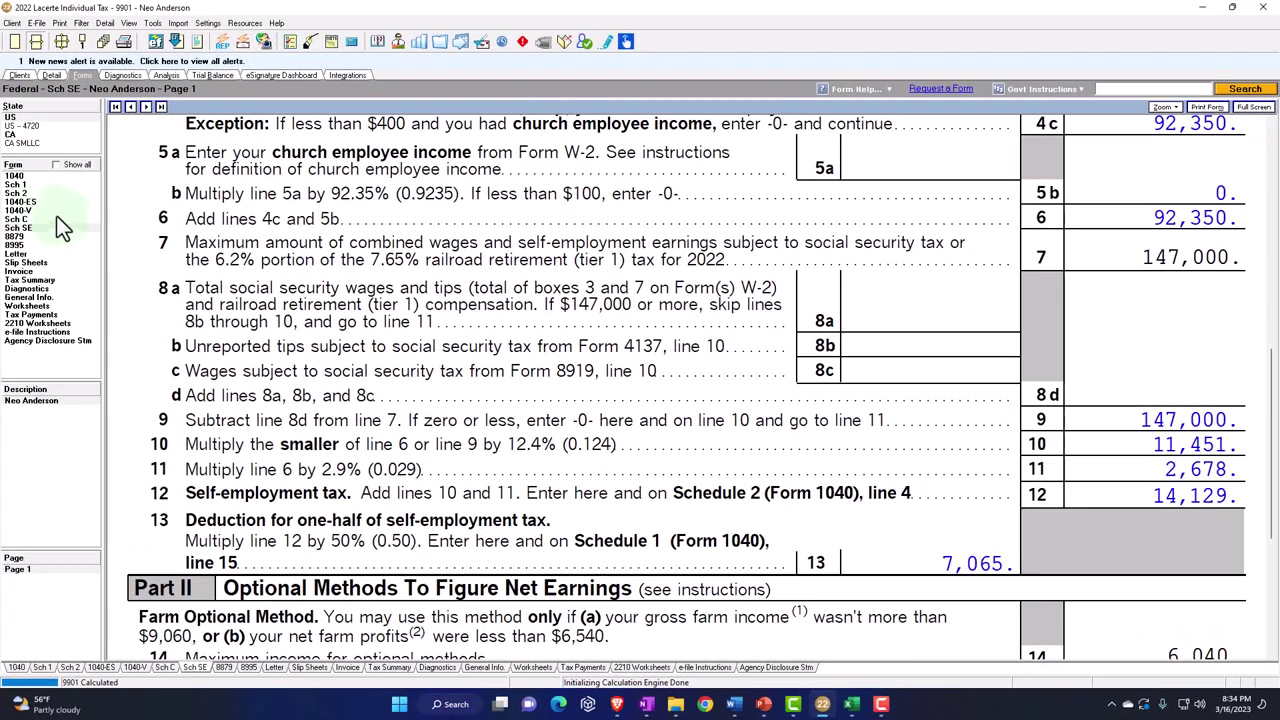
click(17, 185)
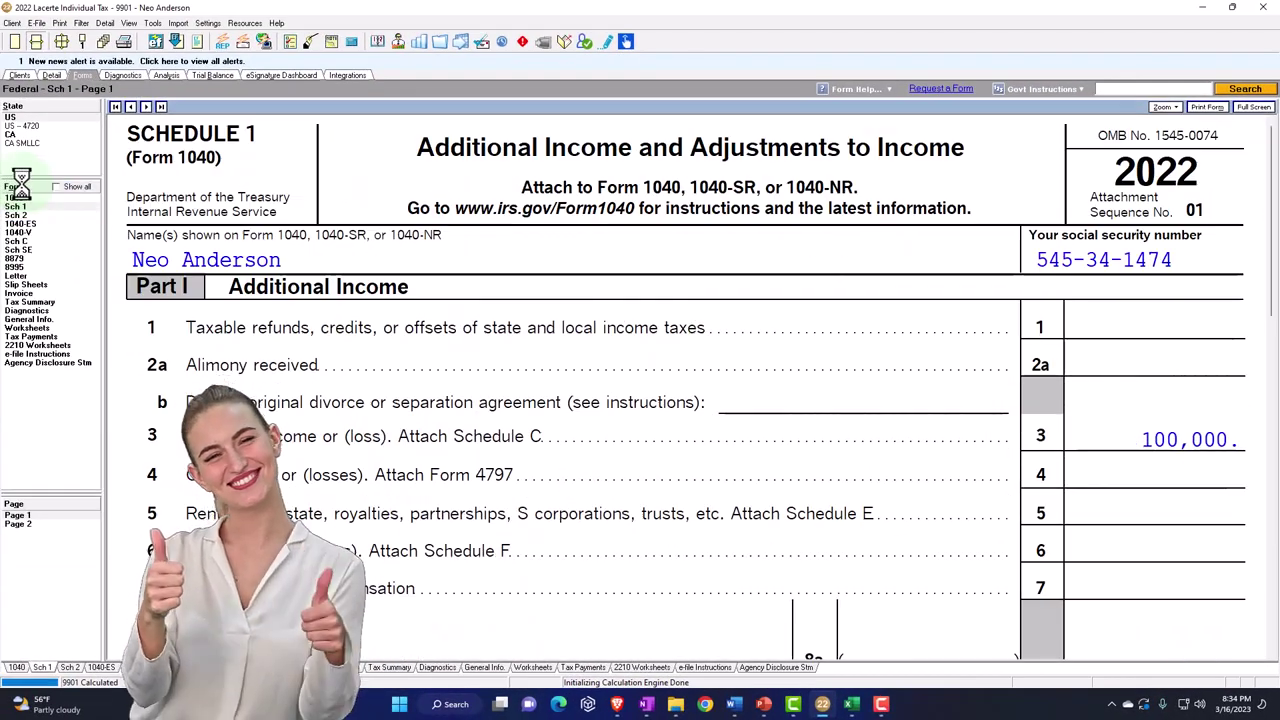
click(27, 526)
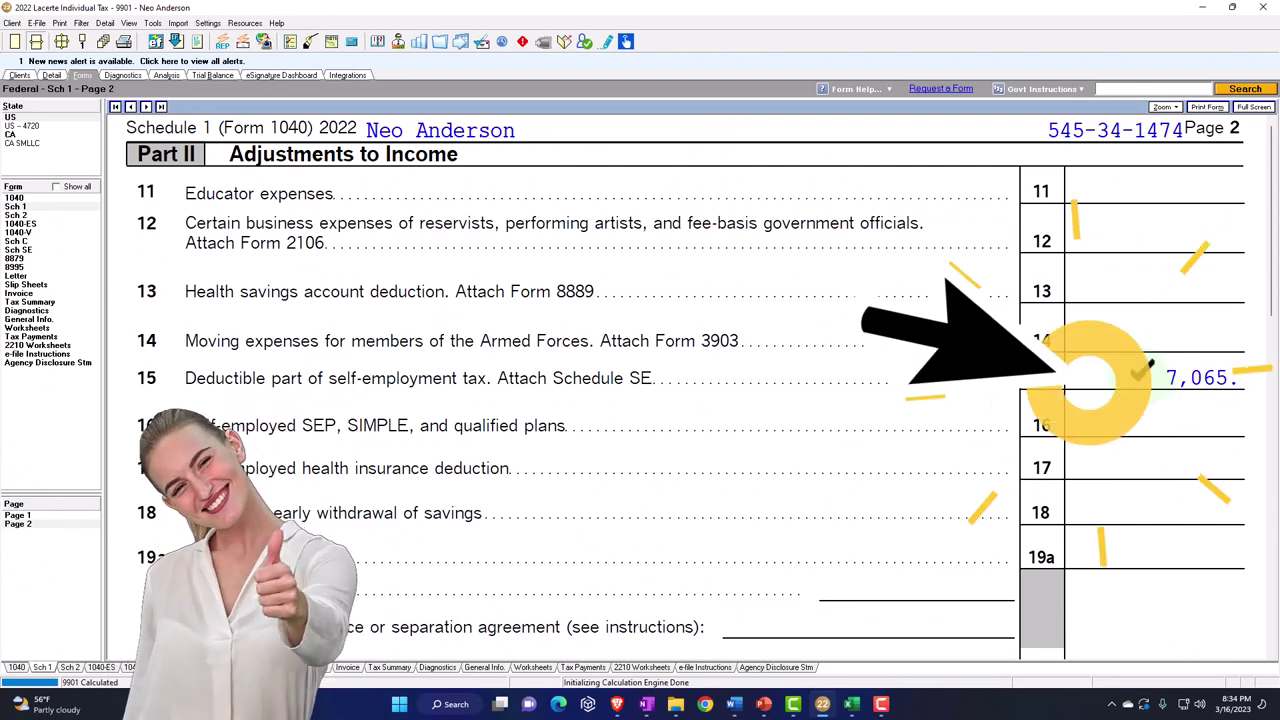
scroll(1140, 385, down, 5)
scroll(1144, 400, down, 4)
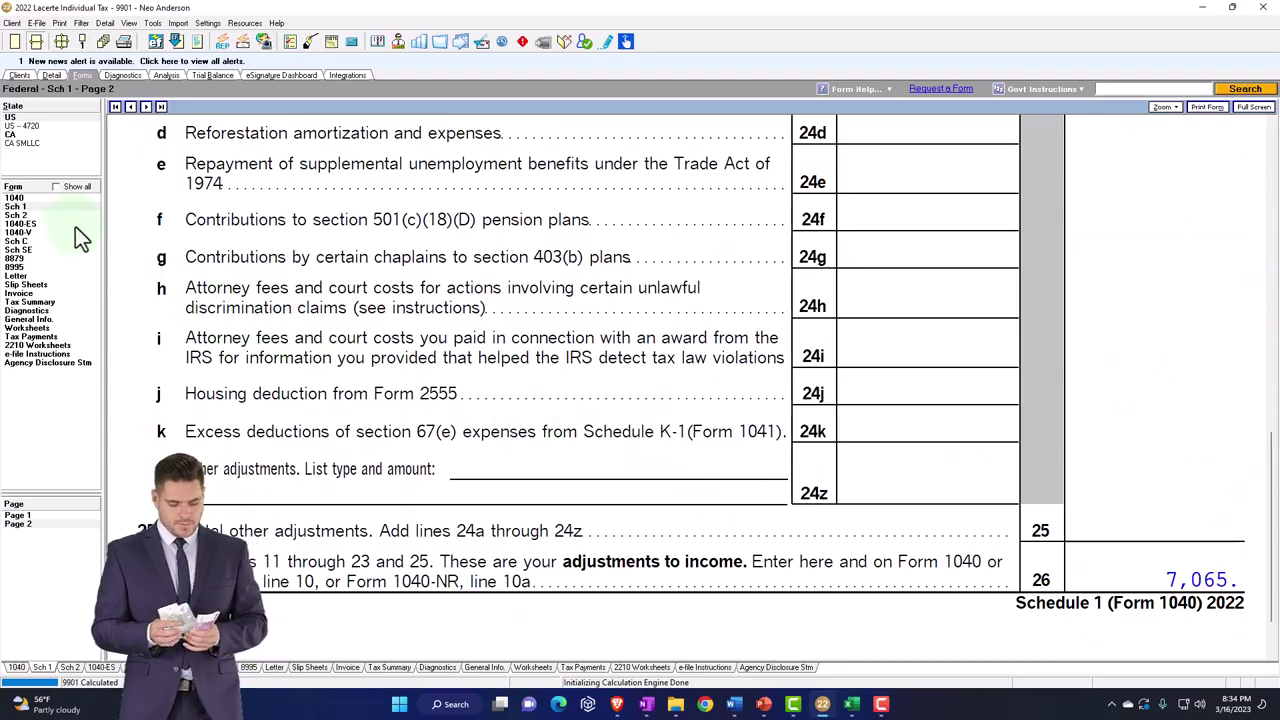
- Return to Form 1040 page 1 and review lines 8 through 15, including the qualified business income deduction
click(30, 198)
scroll(764, 429, down, 10)
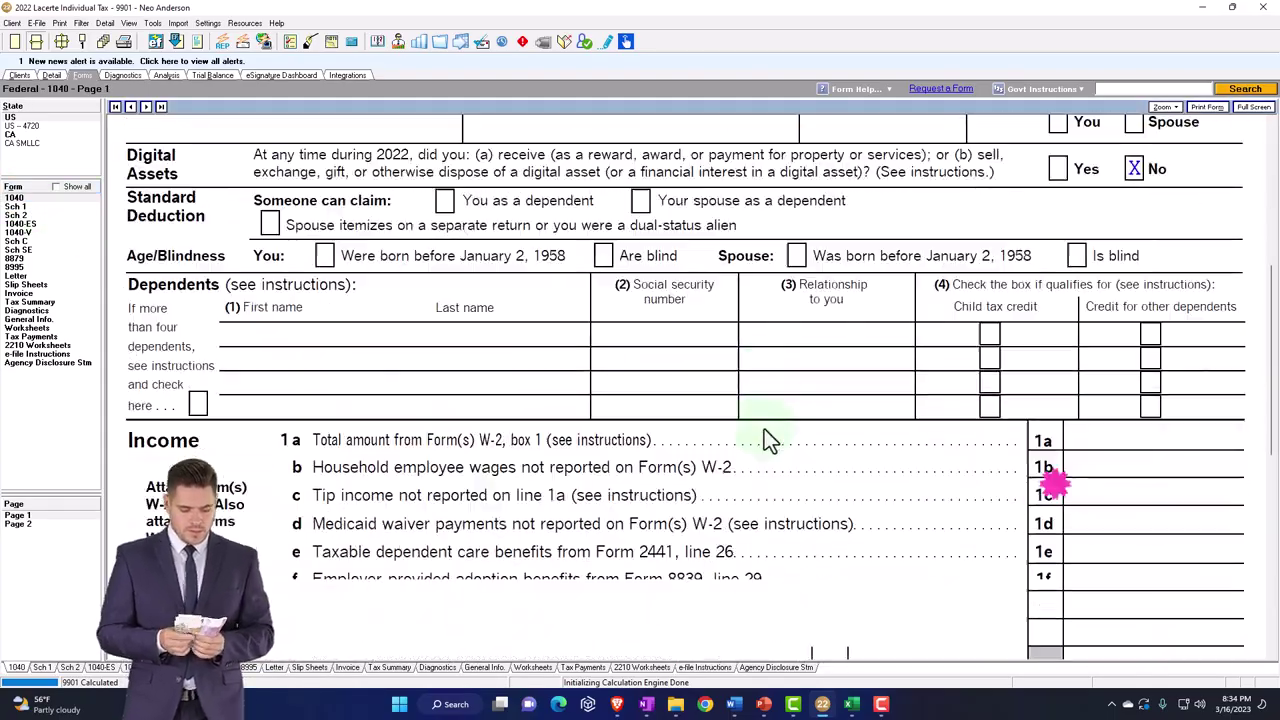
scroll(770, 430, down, 3)
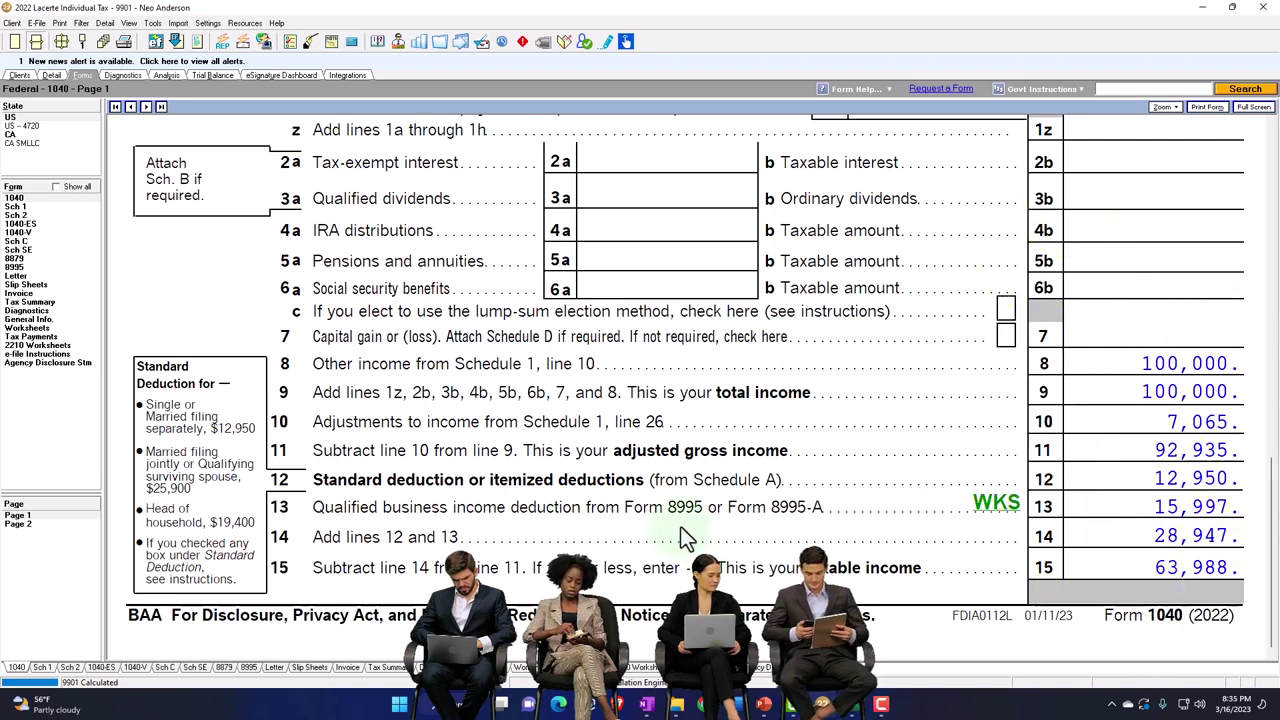
- Open Form 8995 and examine the qualified business income deduction computation, including its 20% component and income limitation
click(15, 267)
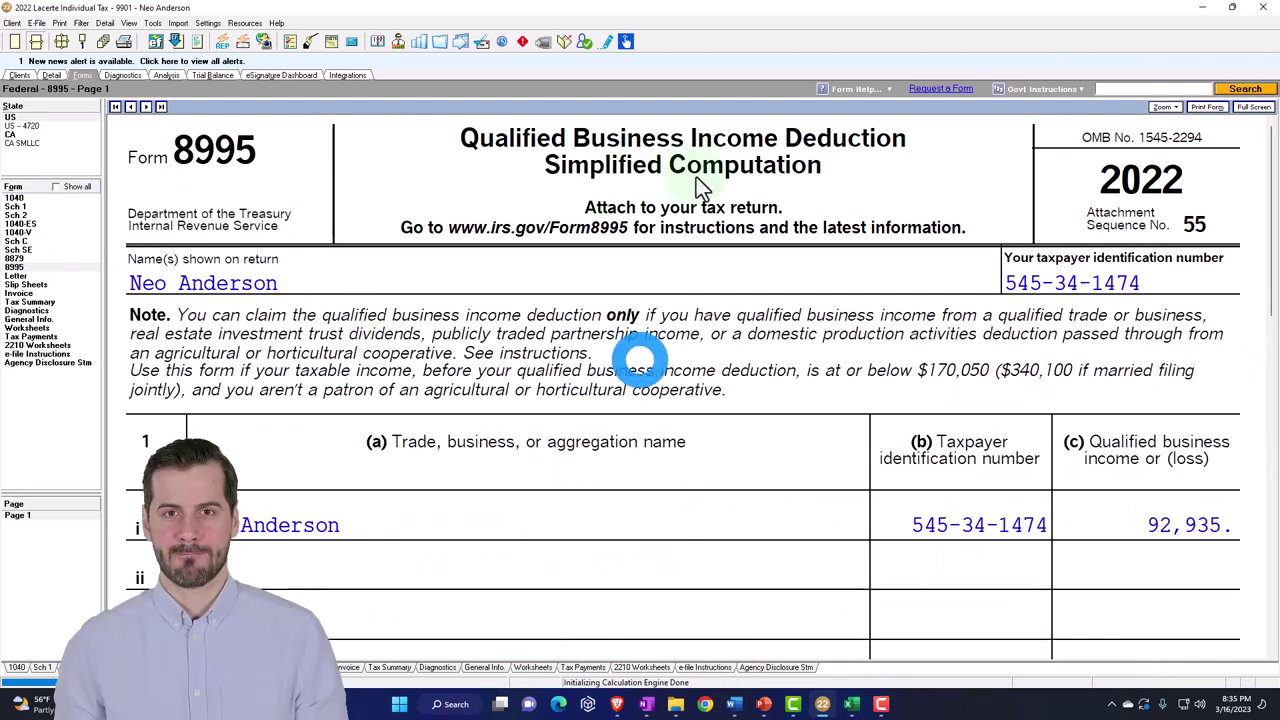
scroll(748, 390, down, 5)
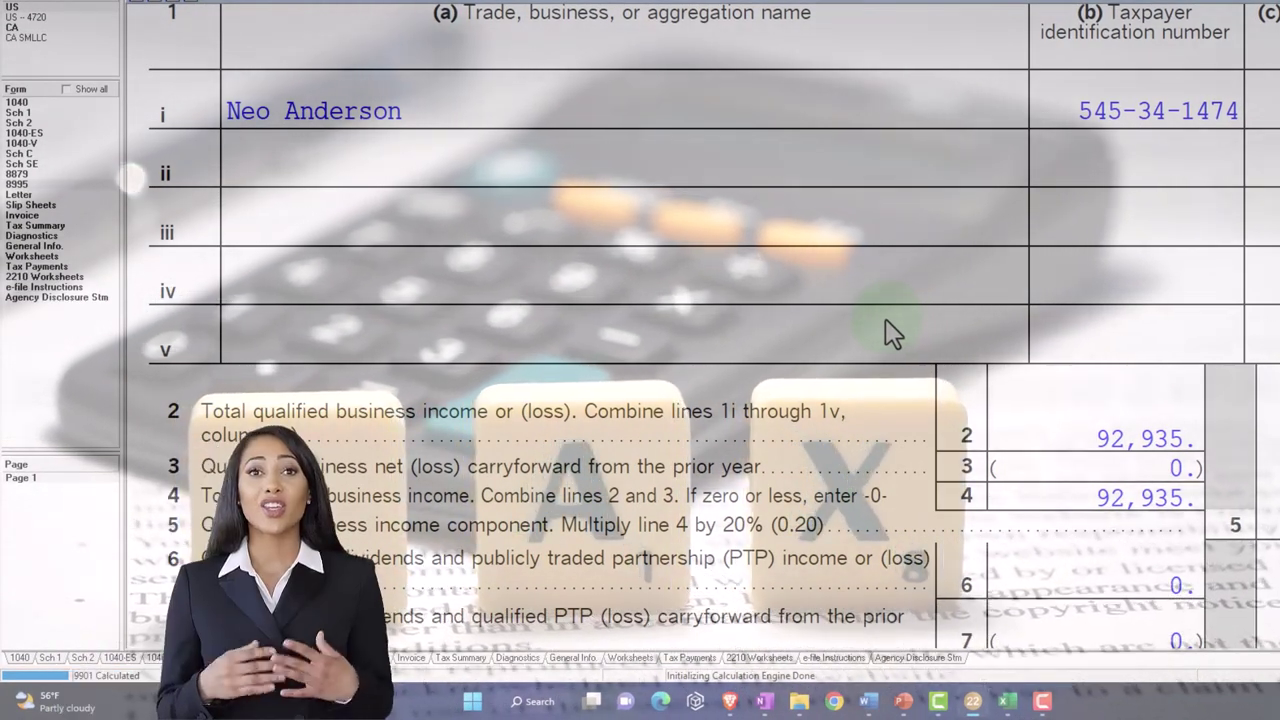
click(886, 322)
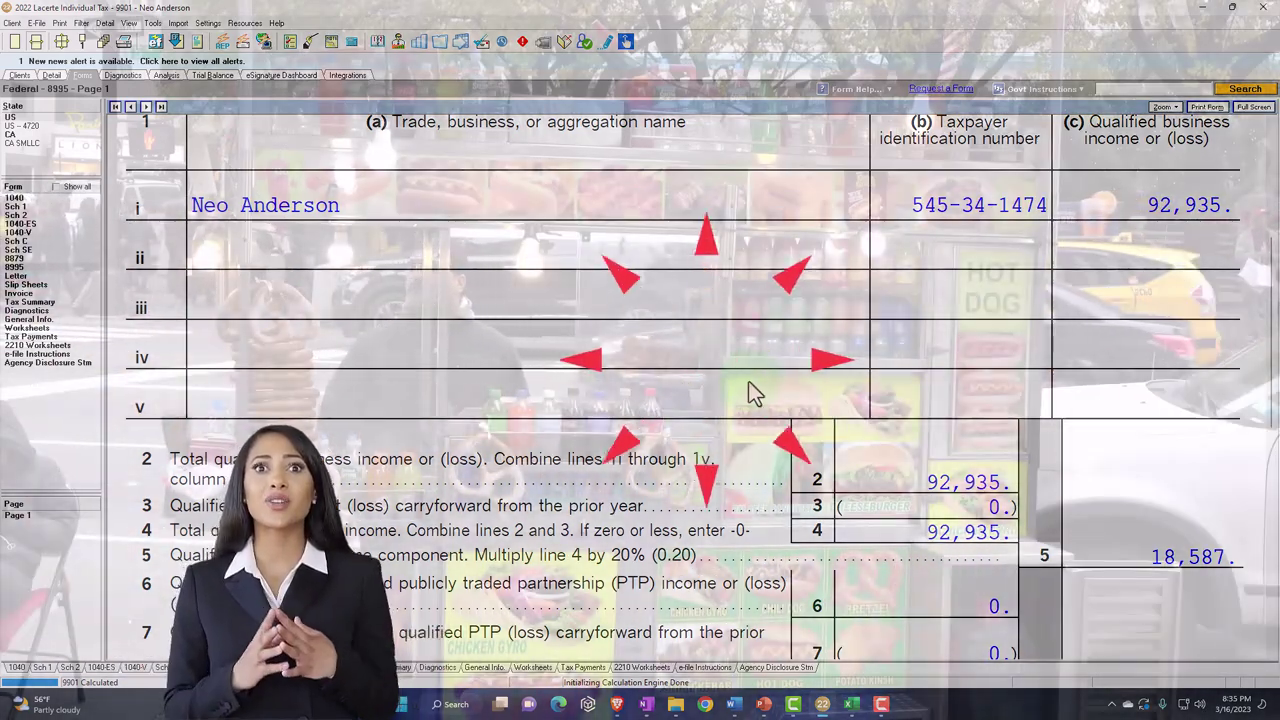
scroll(752, 393, up, 5)
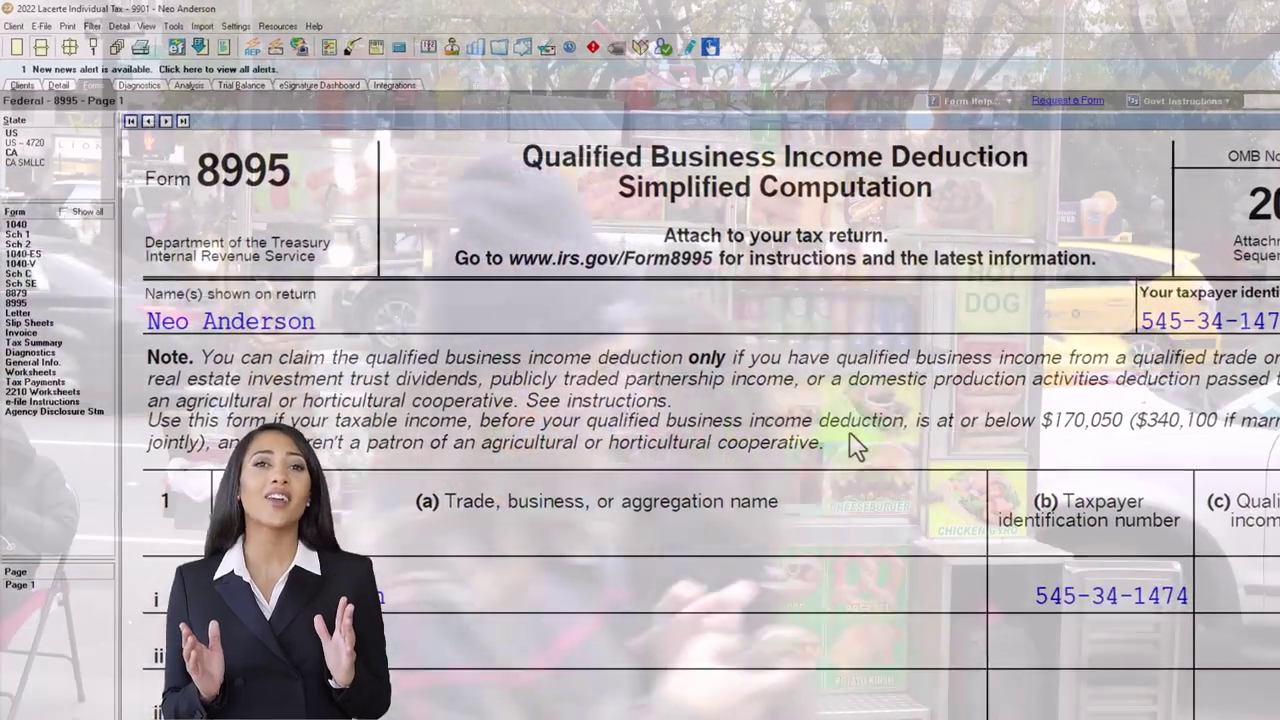
scroll(749, 381, down, 5)
scroll(853, 445, down, 10)
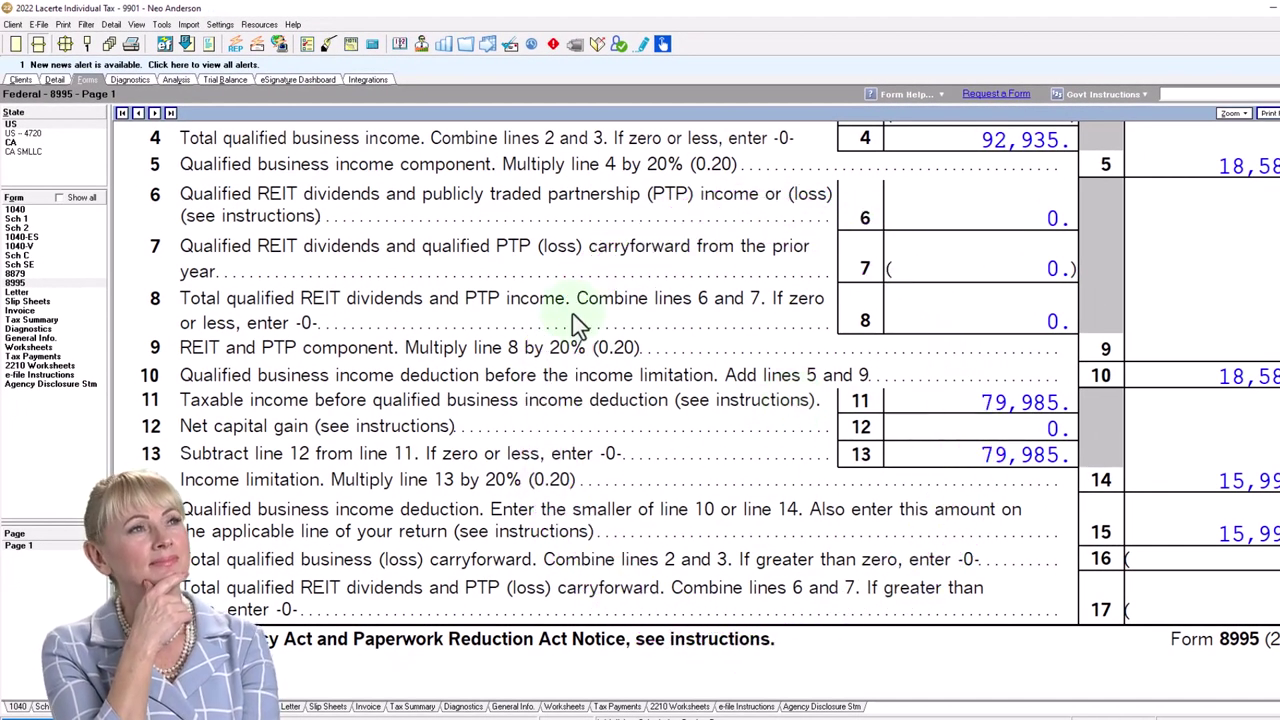
- Review the deductions and taxable income on Form 1040 page 1, and the total tax and payments lines on page 2
click(27, 211)
scroll(643, 460, down, 10)
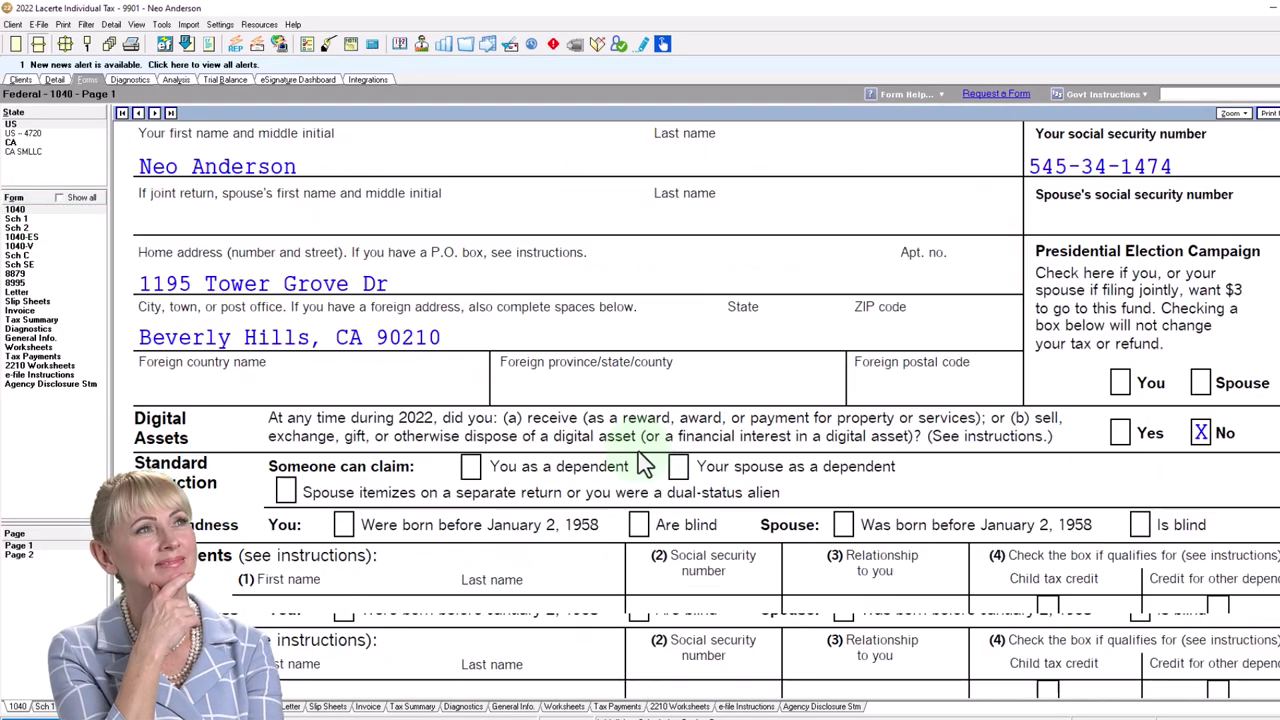
scroll(645, 465, down, 5)
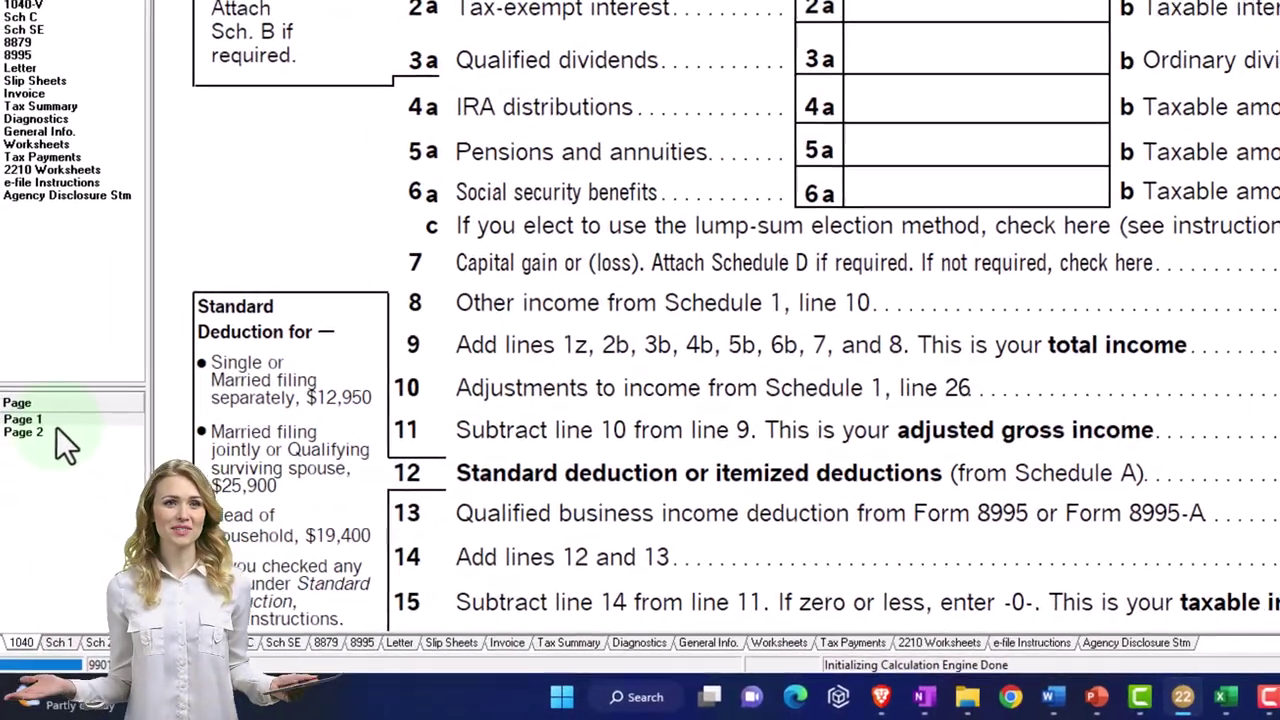
click(48, 430)
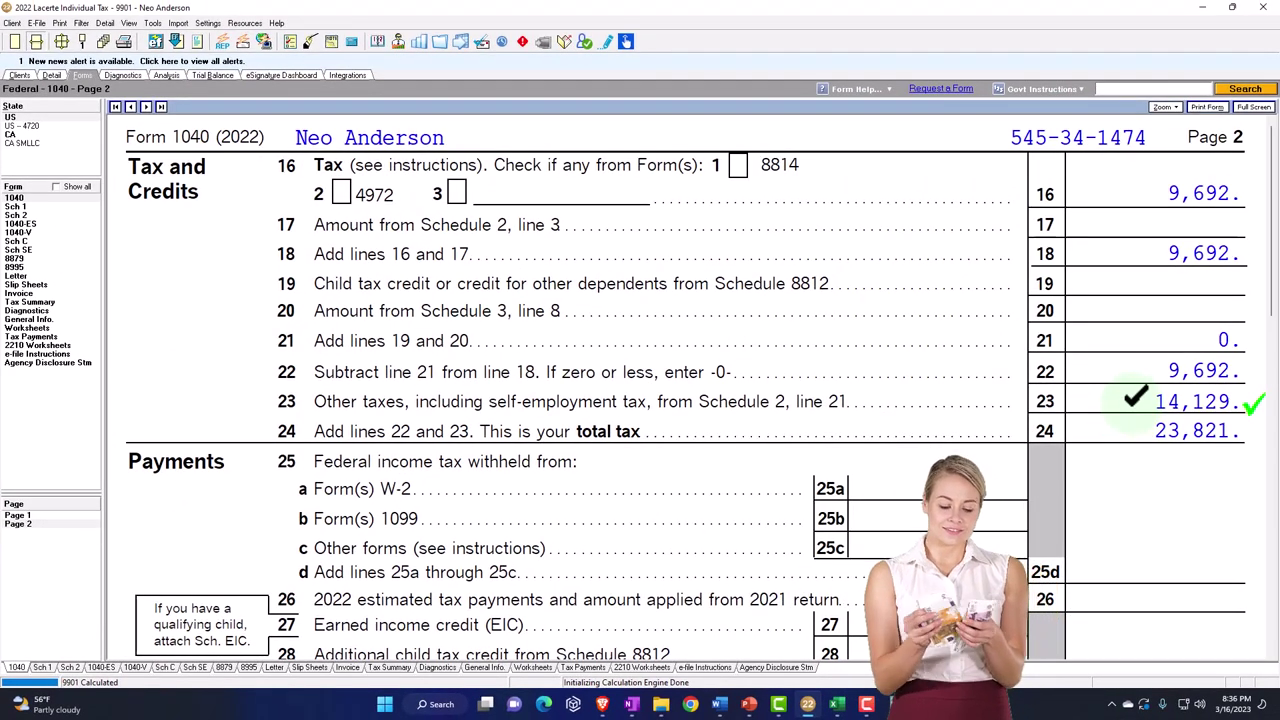
scroll(640, 400, down, 3)
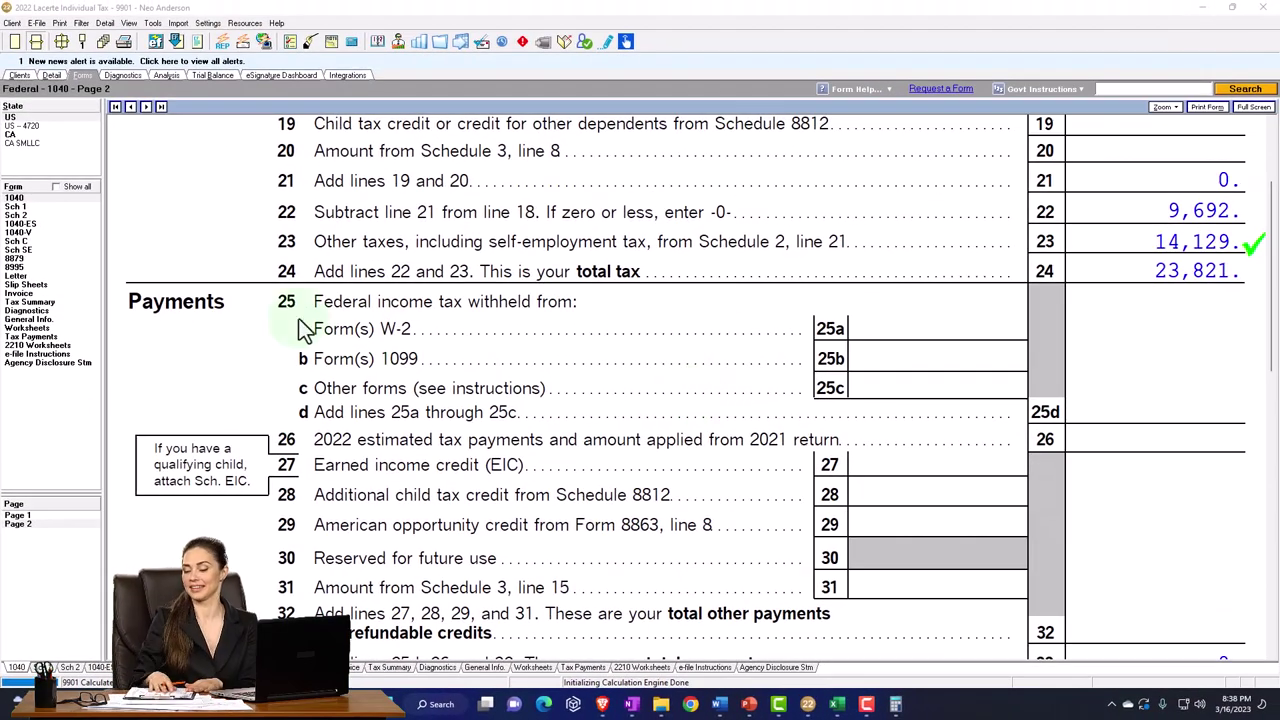
- Reopen Schedule C and review its gross income, other expenses and tentative profit lines
click(22, 243)
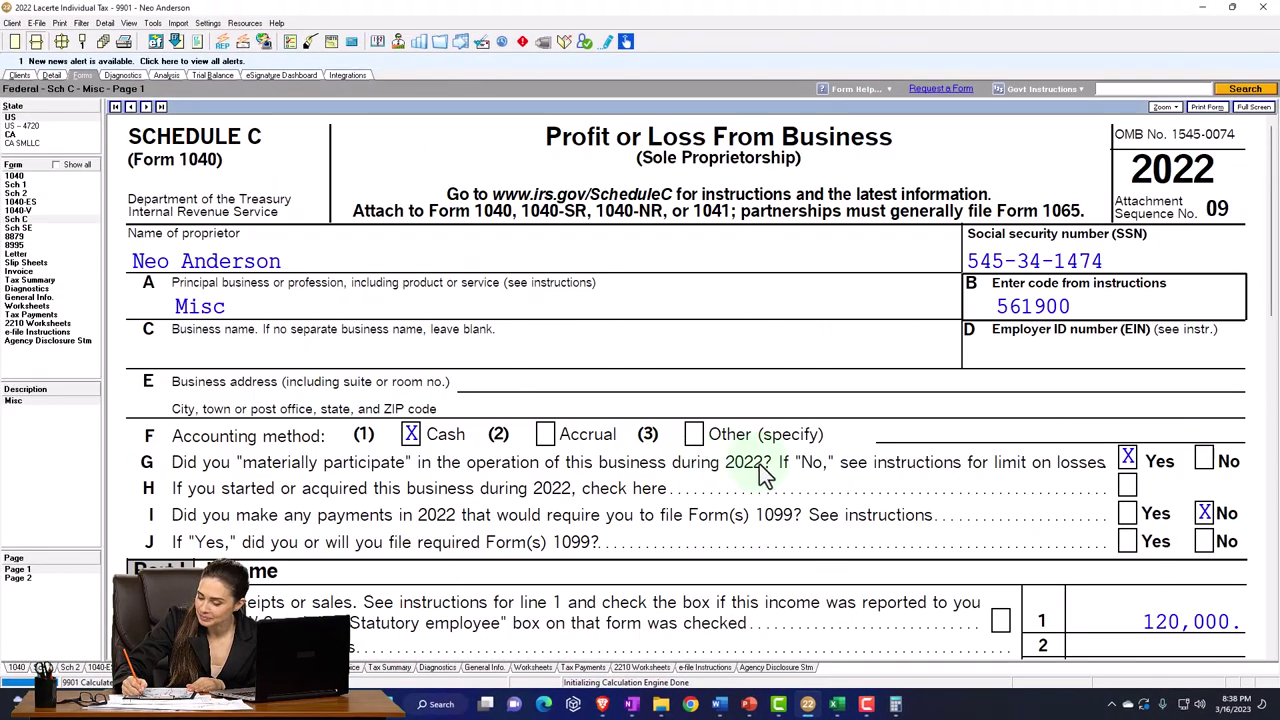
scroll(761, 470, down, 8)
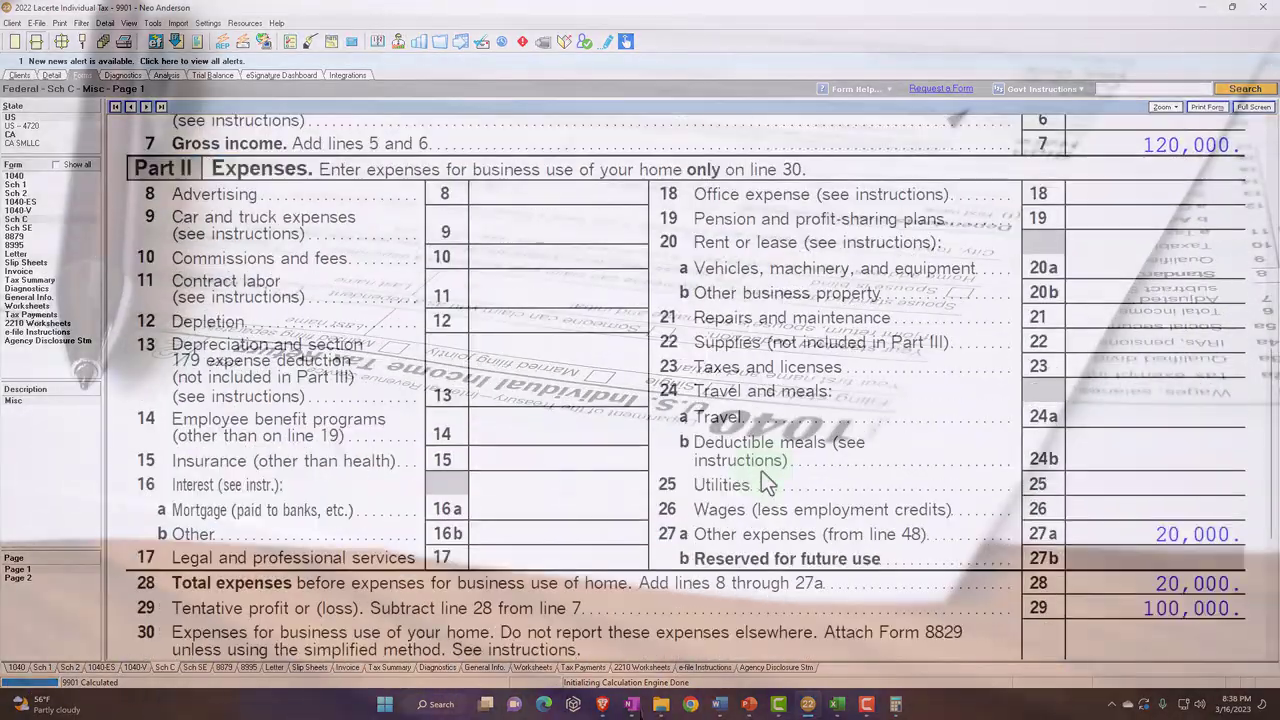
scroll(761, 470, down, 2)
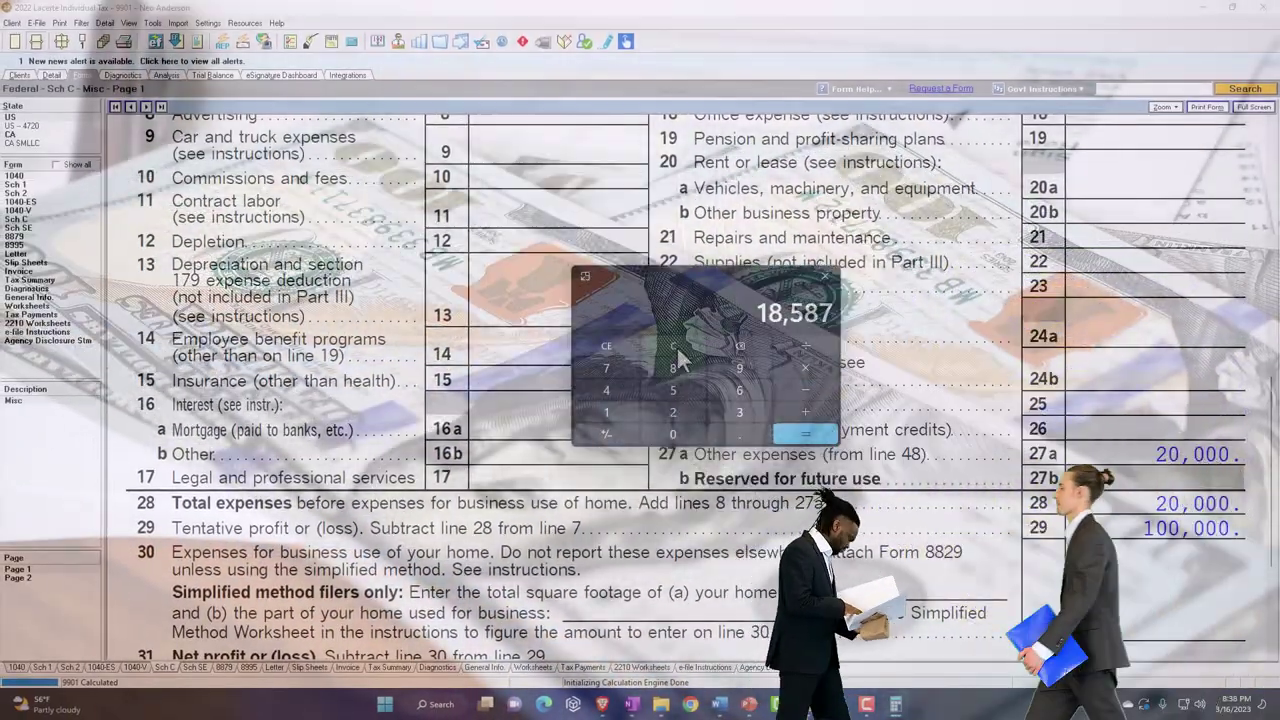
- Clear the calculator and enter 20,000, then clear it again and enter 0.15
click(672, 347)
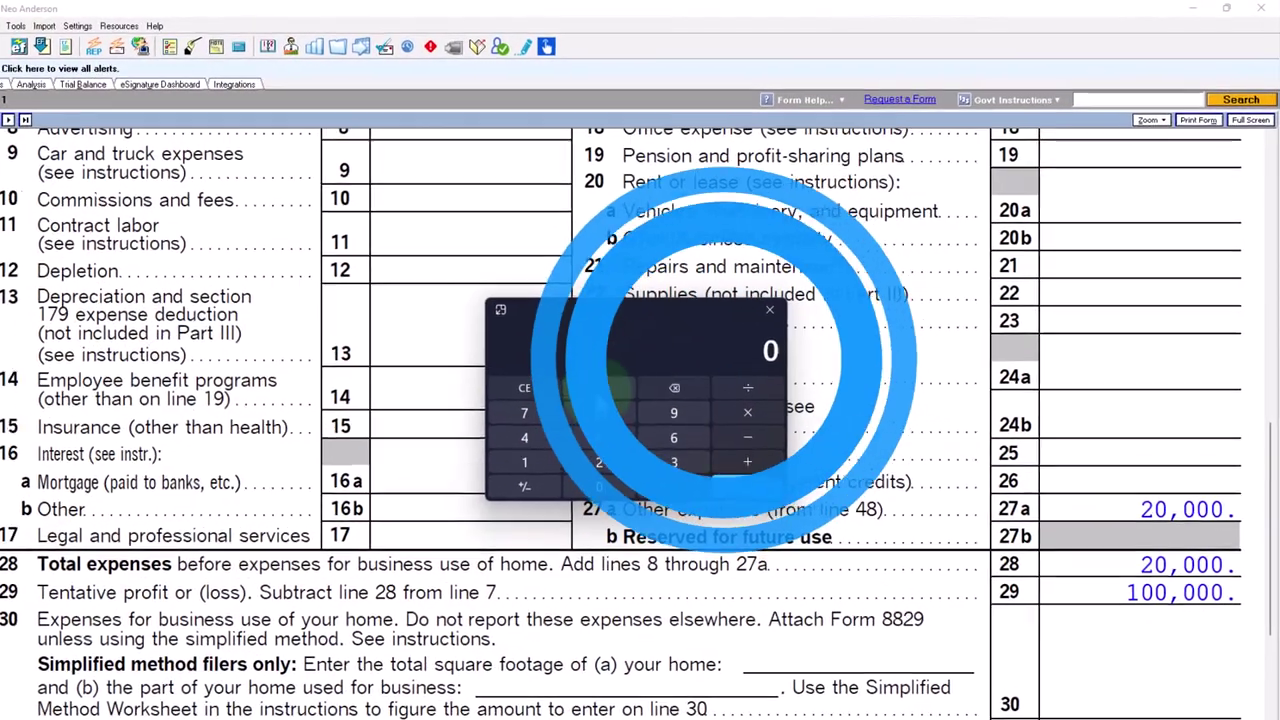
key(2)
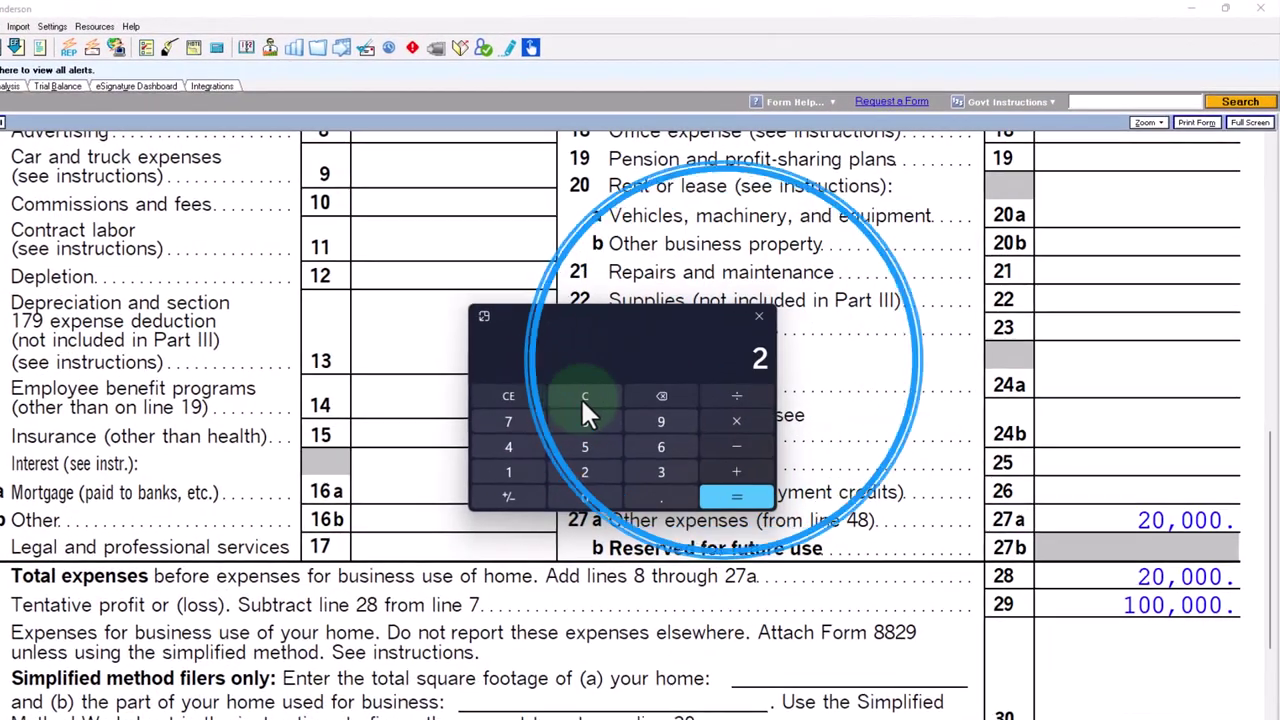
key(0)
key(0)
key(0)
key(0)
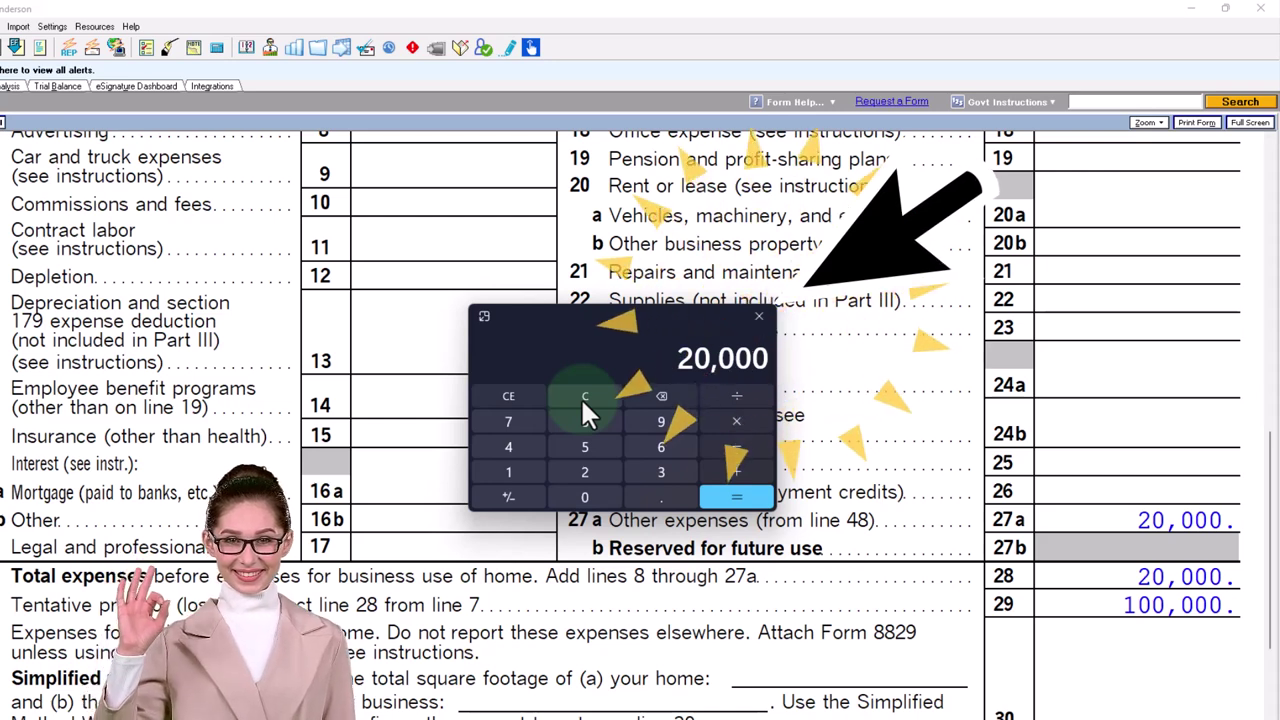
click(585, 400)
text(0.15)
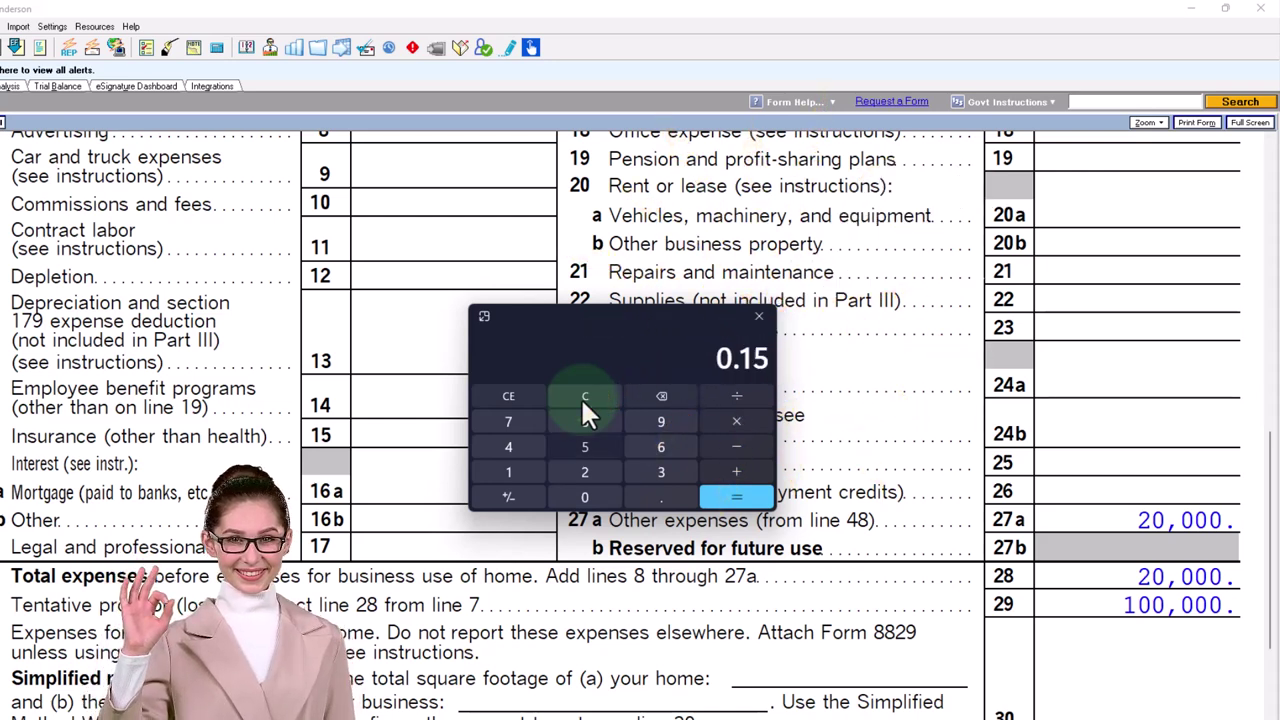
key(Return)
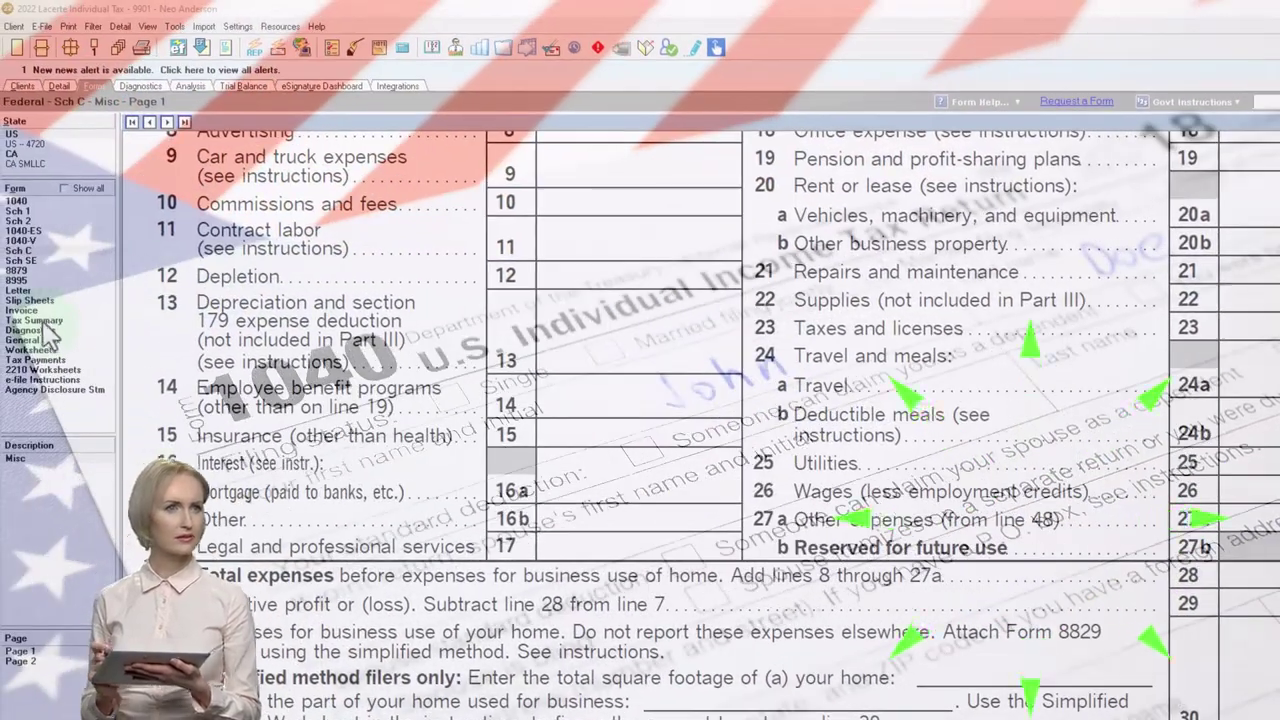
- Check the tax rates in the federal Tax Summary, and the amount owed and estimated tax penalty on Form 1040 page 2
click(35, 320)
scroll(535, 492, down, 10)
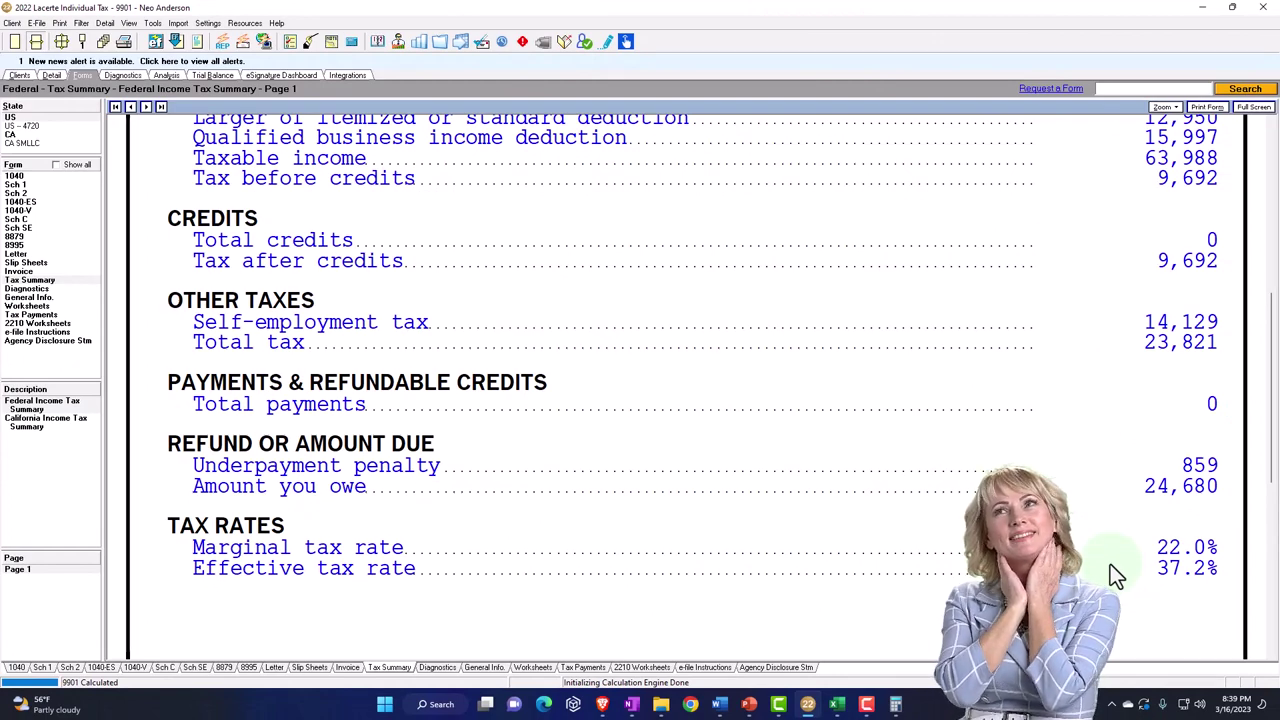
click(14, 176)
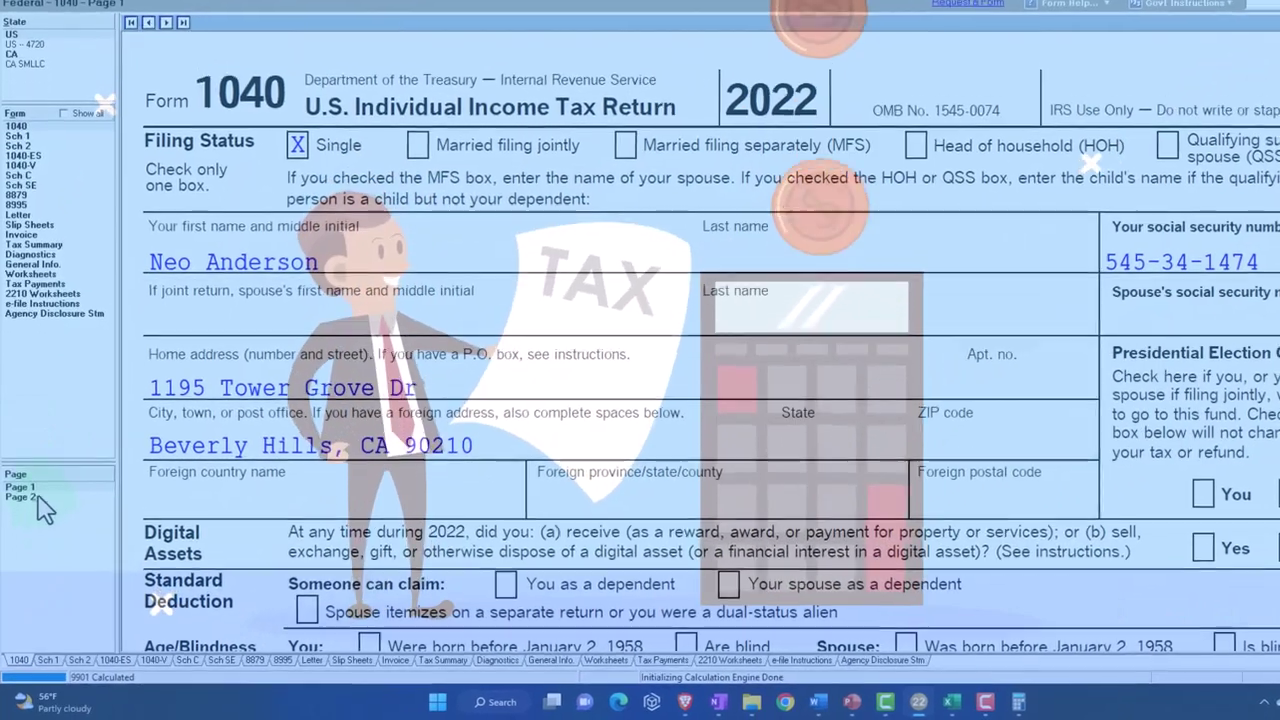
click(17, 523)
scroll(583, 458, down, 5)
scroll(662, 418, down, 3)
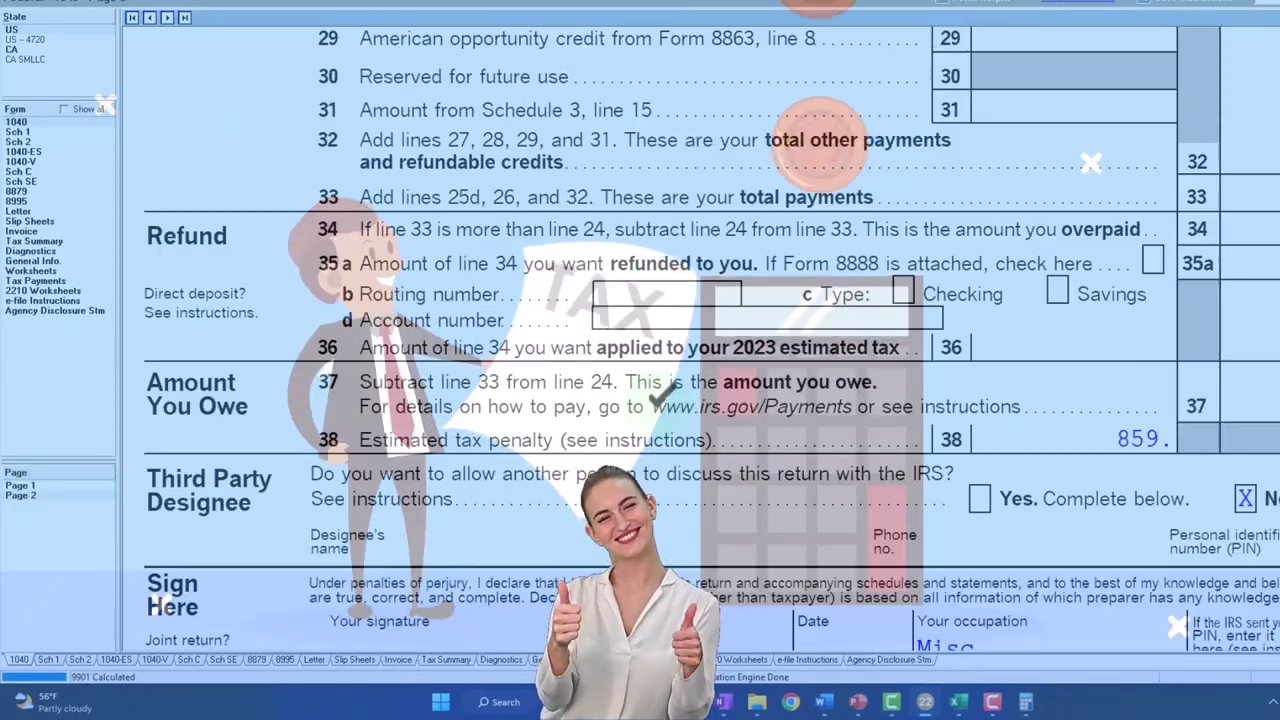
- Open the 2022 estimated tax payments entry from Form 1040 line 26 and enter 5000 as the federal first-quarter amount paid
scroll(662, 418, up, 3)
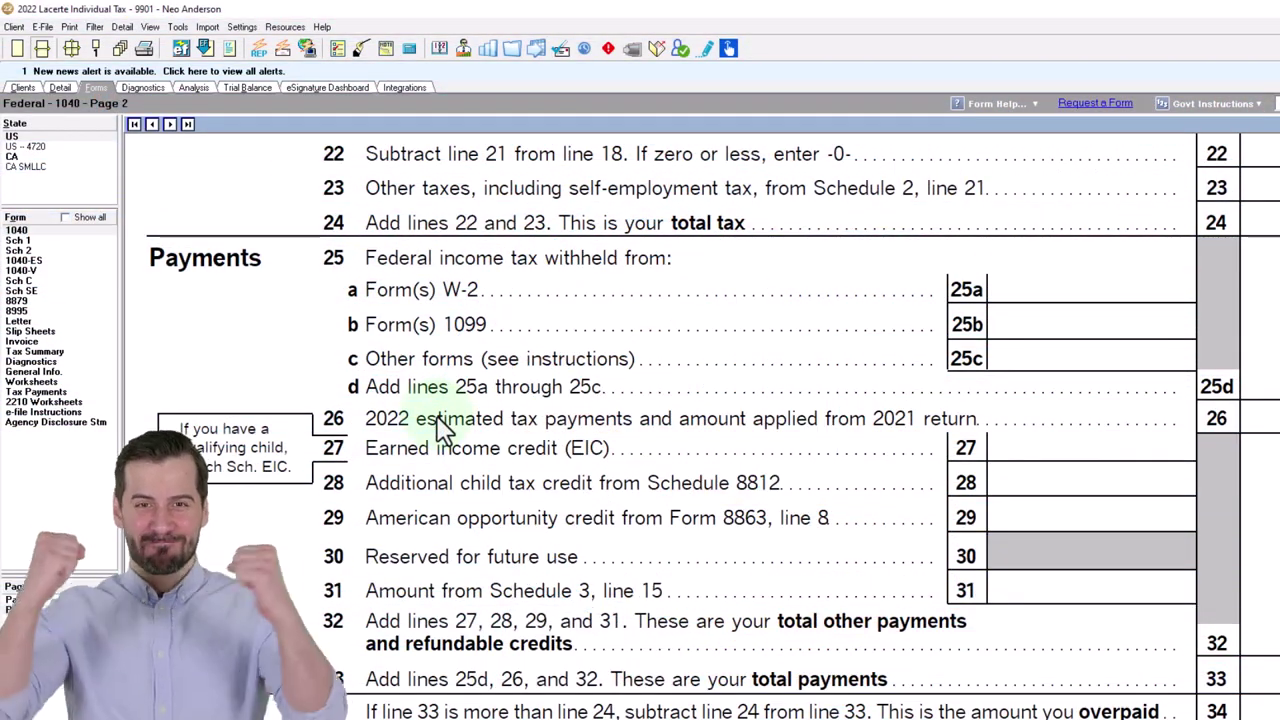
double_click(444, 430)
click(432, 418)
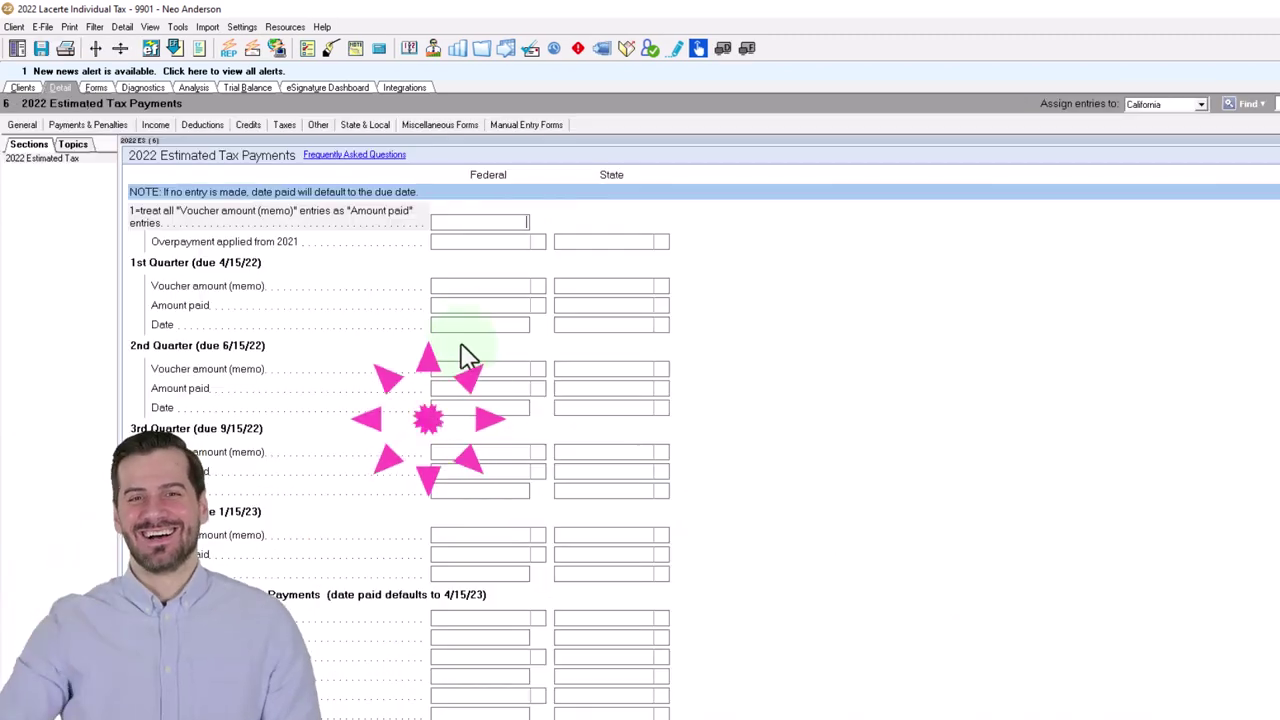
click(460, 306)
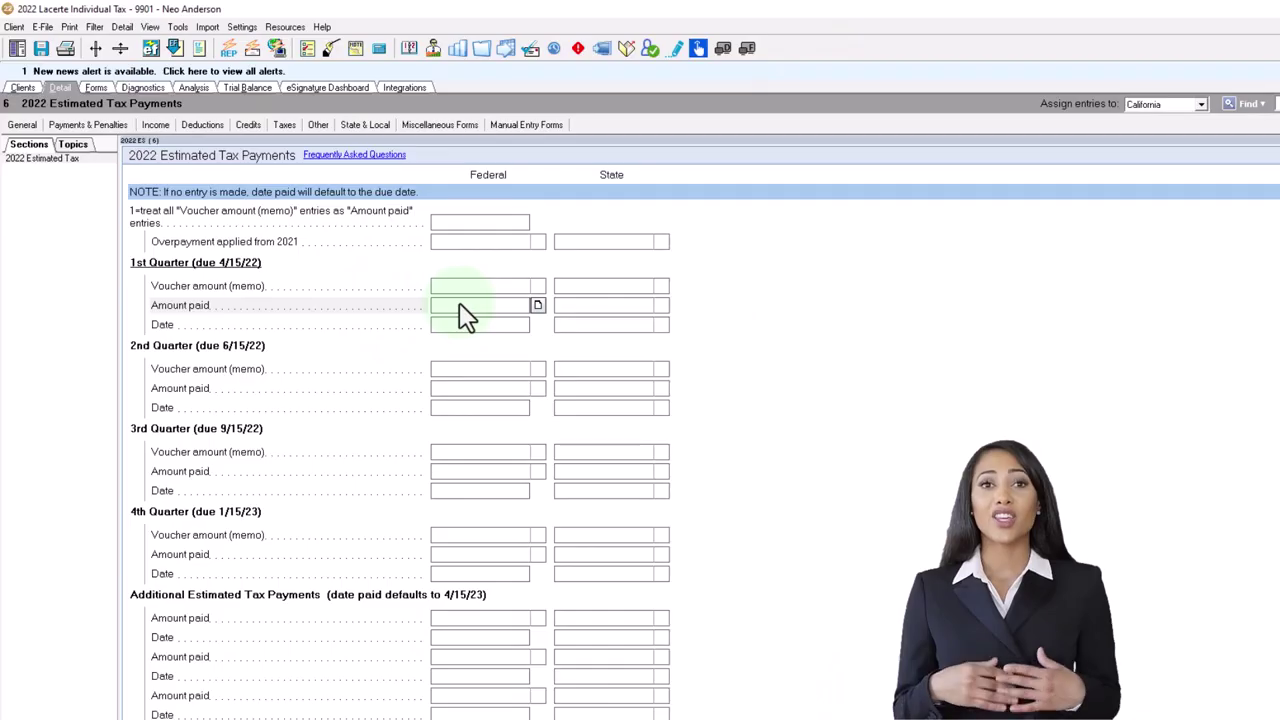
text(5000)
click(460, 308)
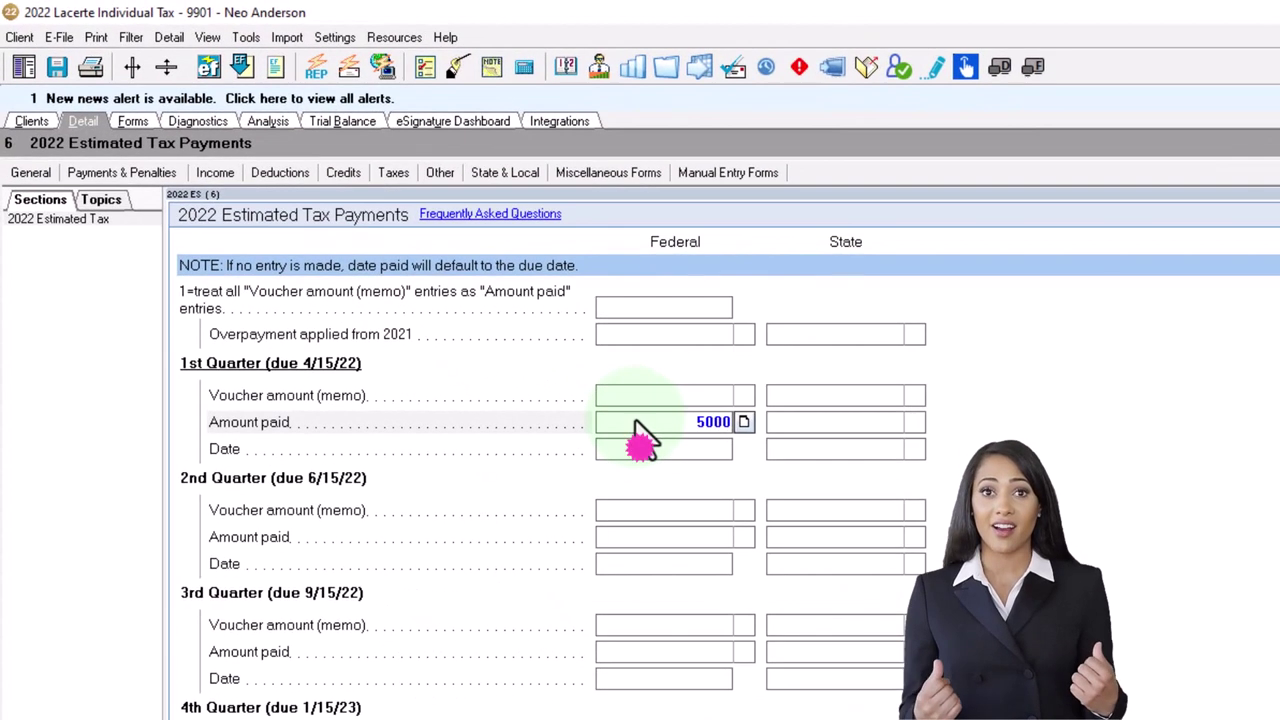
- Set the federal first-quarter amount paid to 15,000 and review the payments, amount owed and penalty lines on Form 1040 page 2
key(Tab)
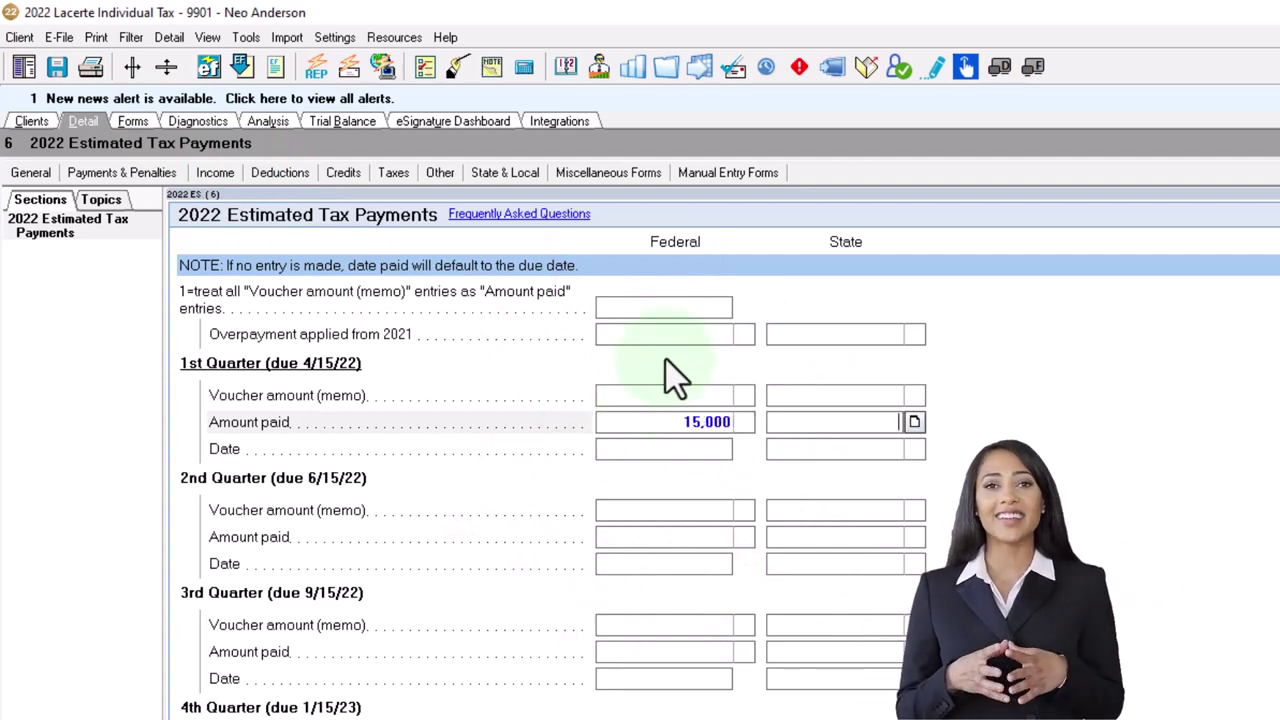
click(140, 125)
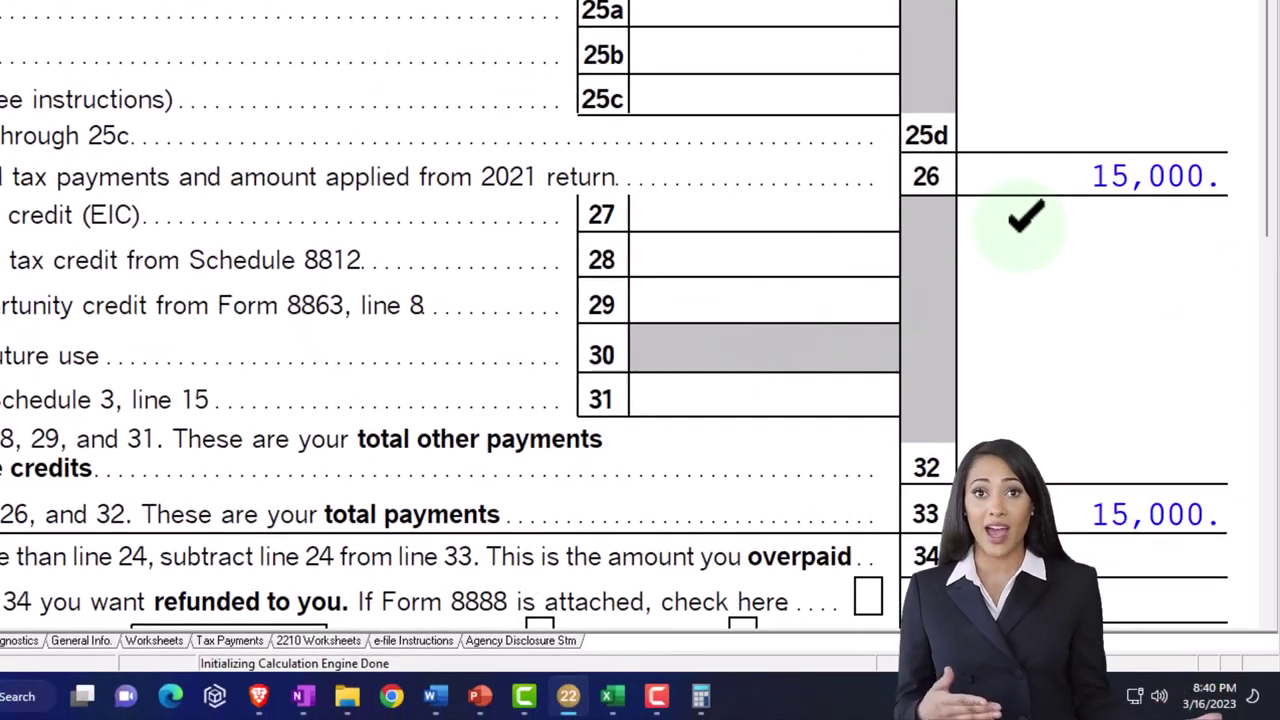
scroll(1027, 215, down, 3)
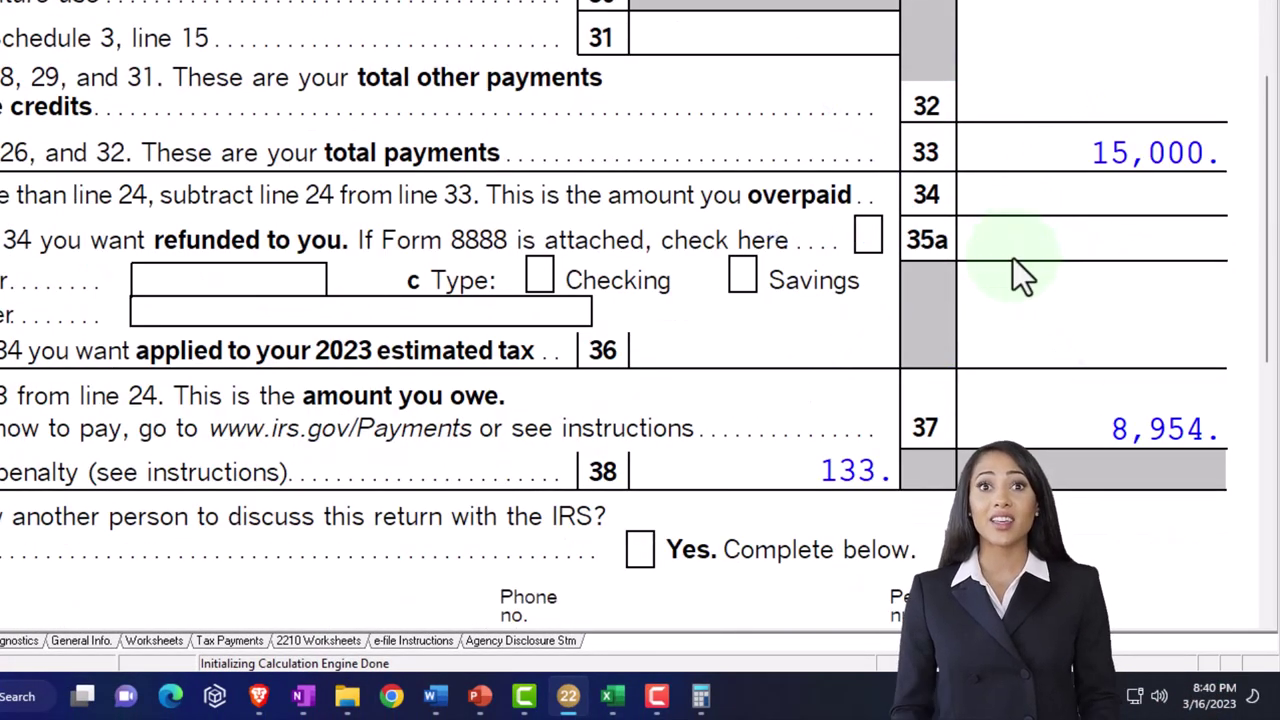
scroll(1000, 276, up, 6)
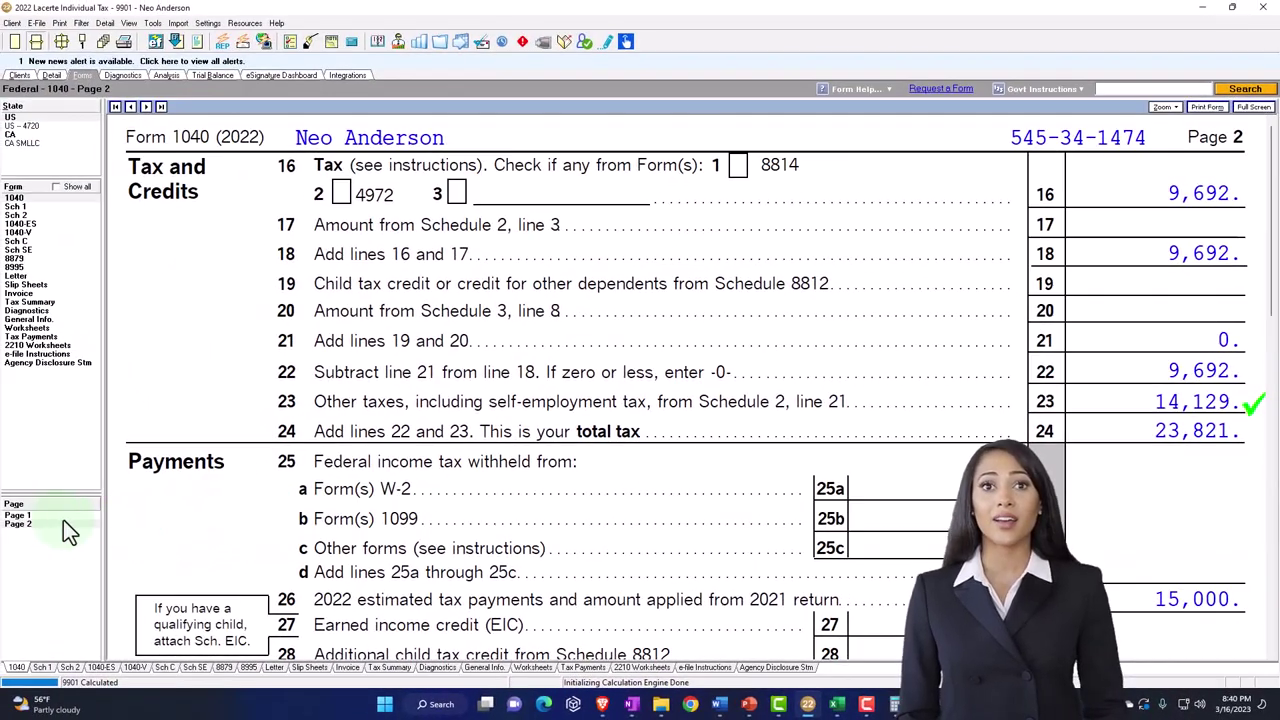
- Open Form 1040 page 1, and review the income lines on Schedule 1 page 1 and the adjustments to income on its page 2
click(22, 515)
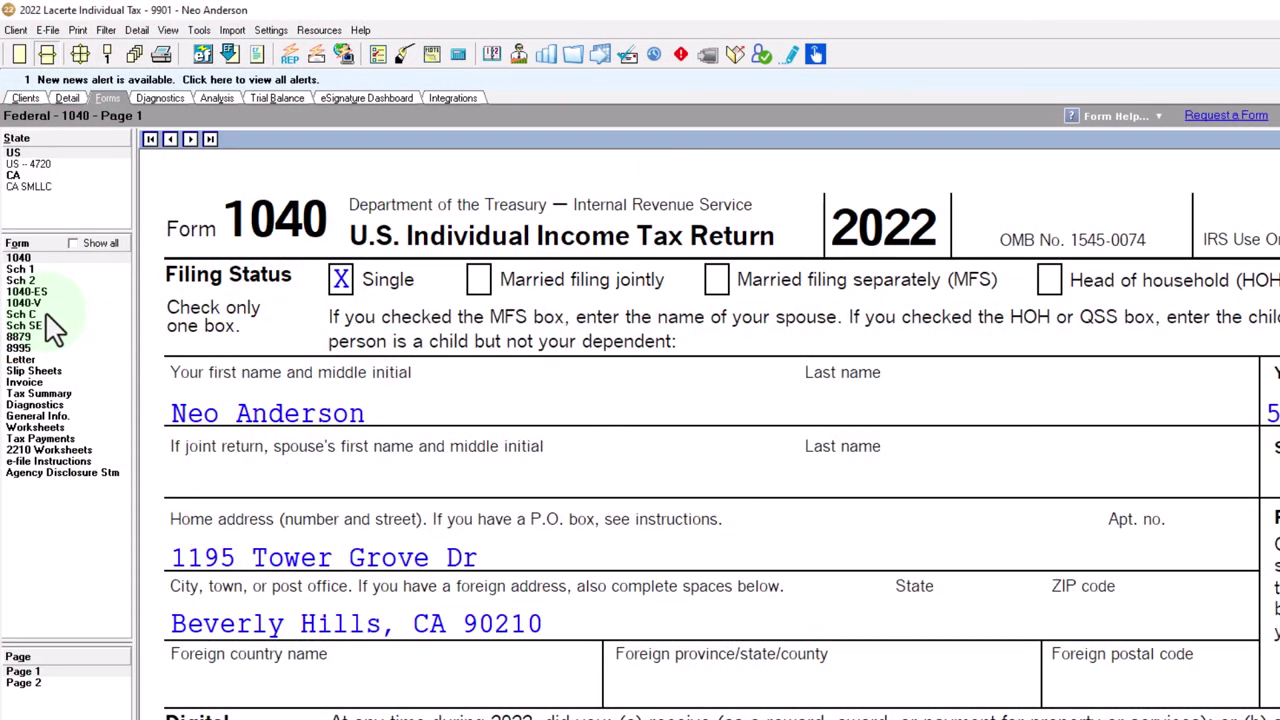
click(22, 270)
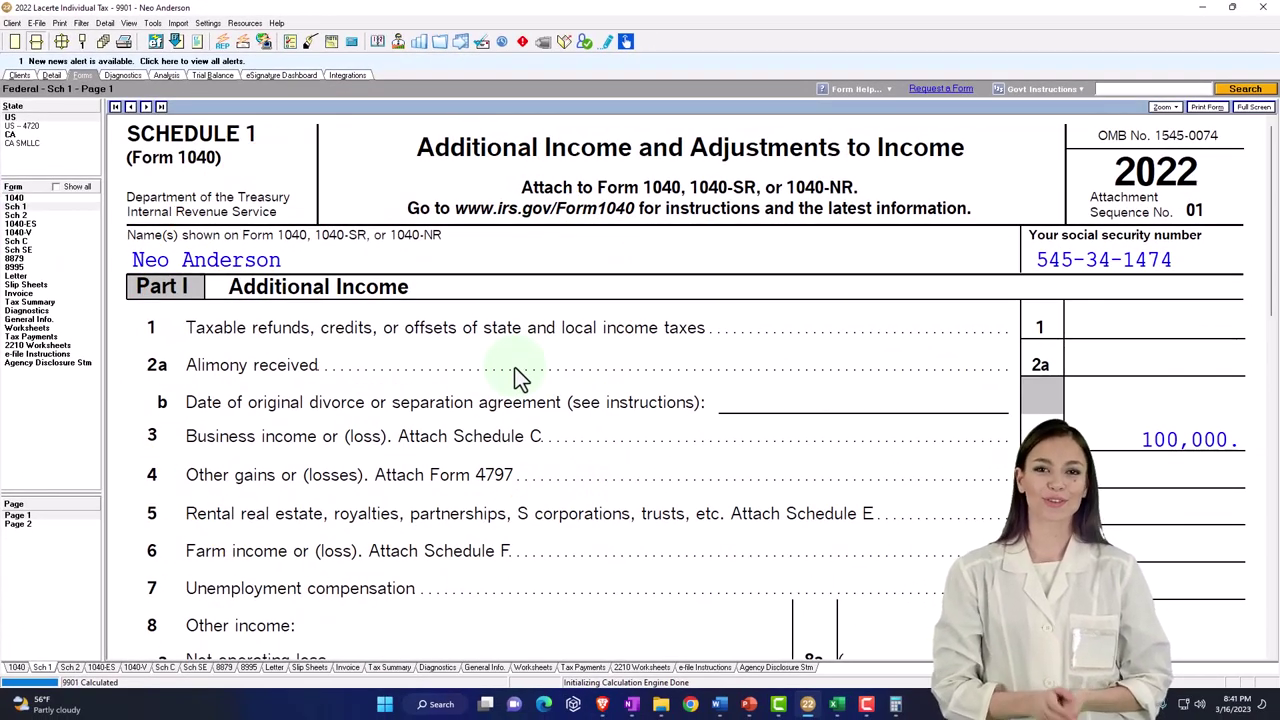
scroll(518, 378, down, 3)
scroll(518, 378, down, 2)
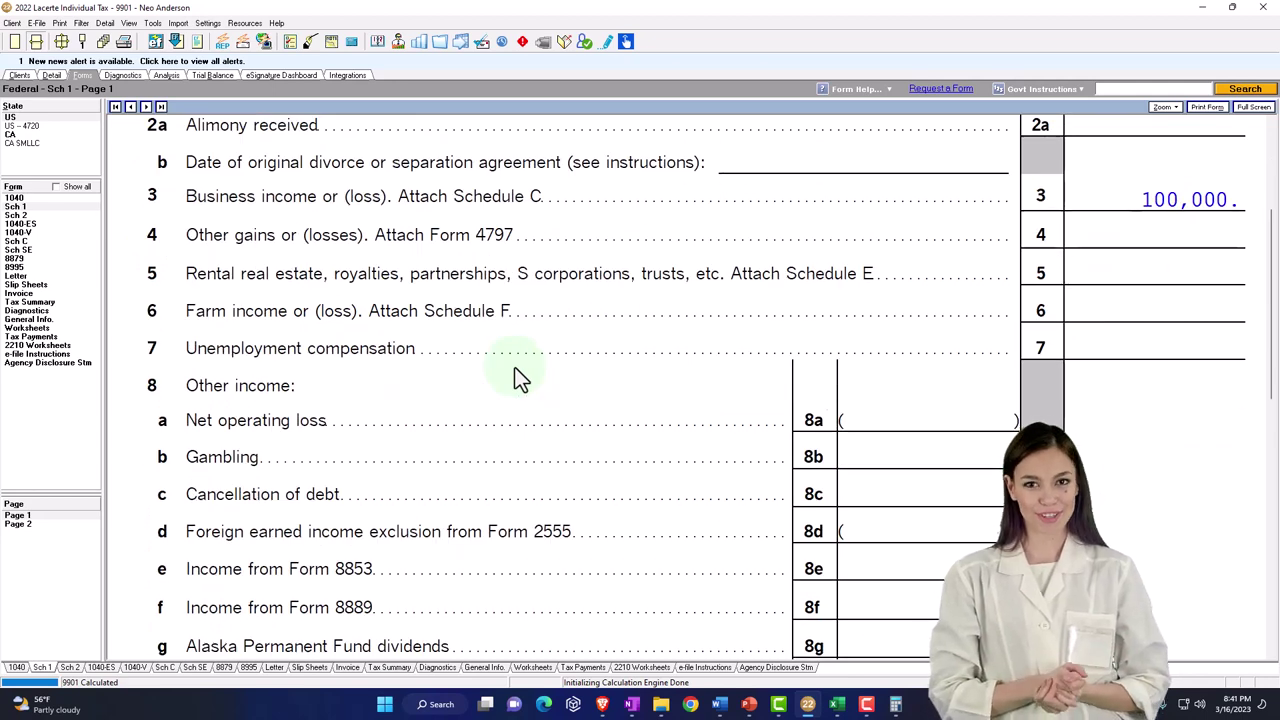
click(38, 524)
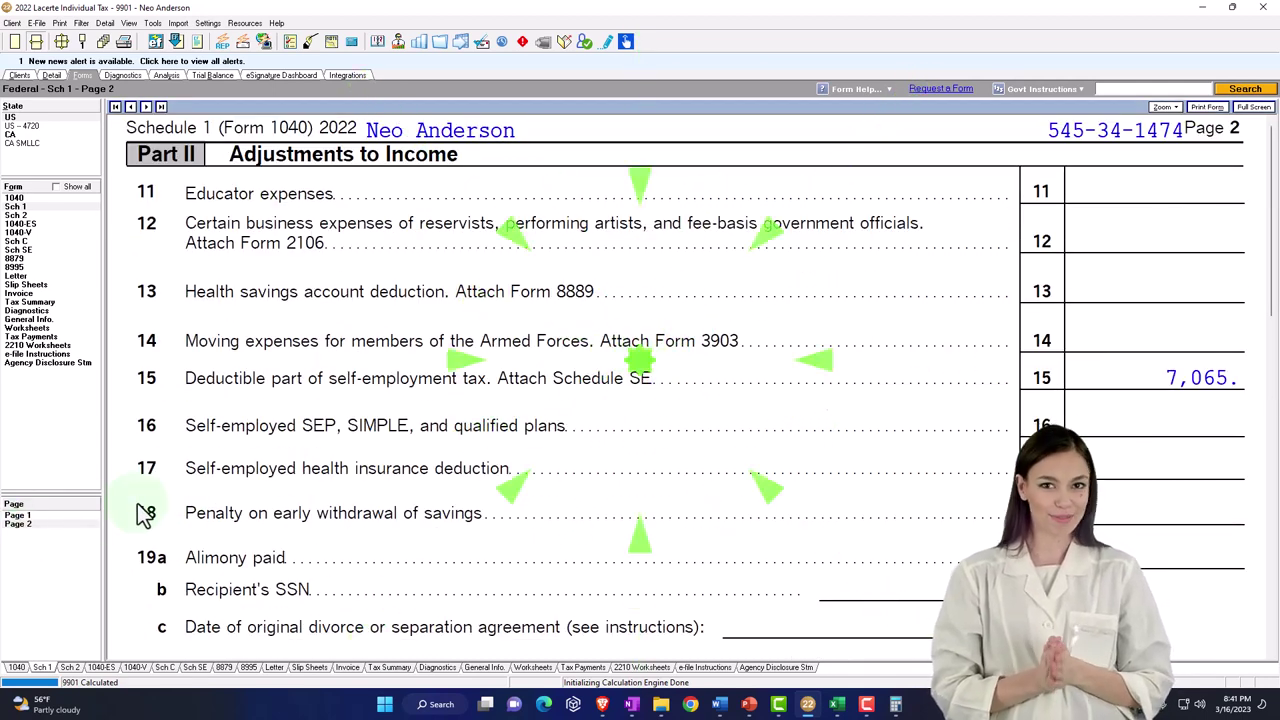
scroll(220, 462, down, 2)
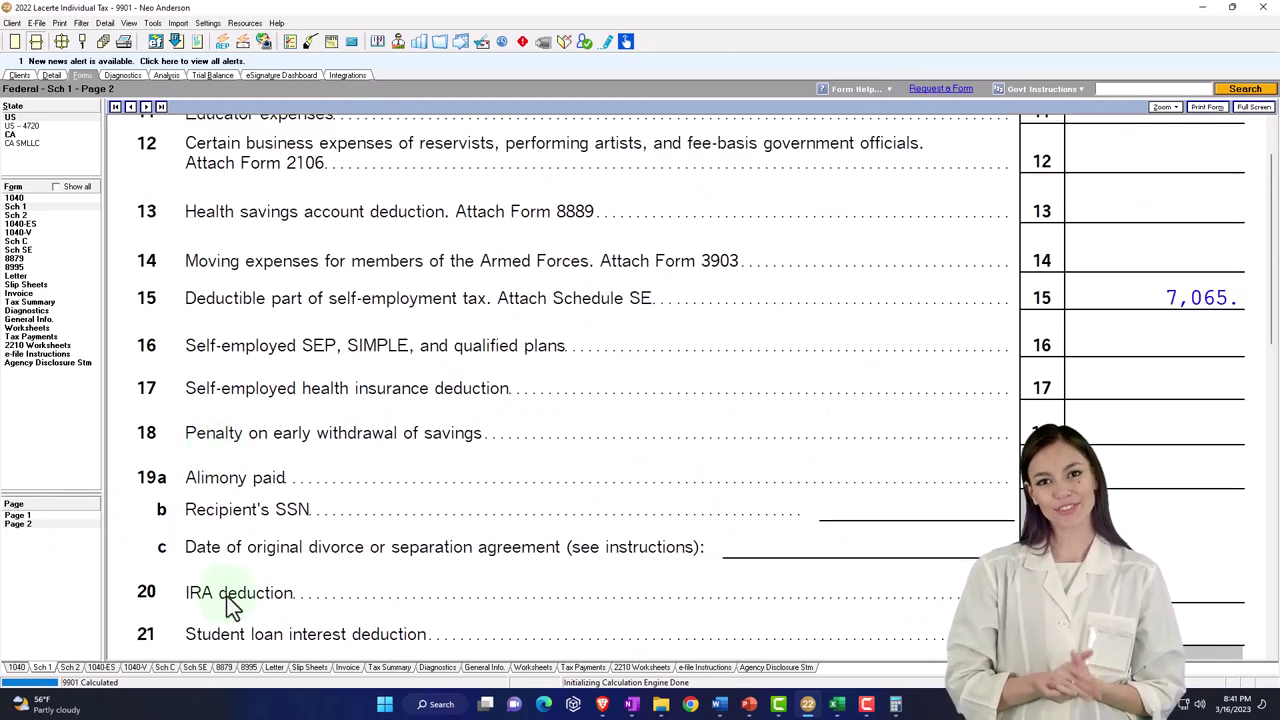